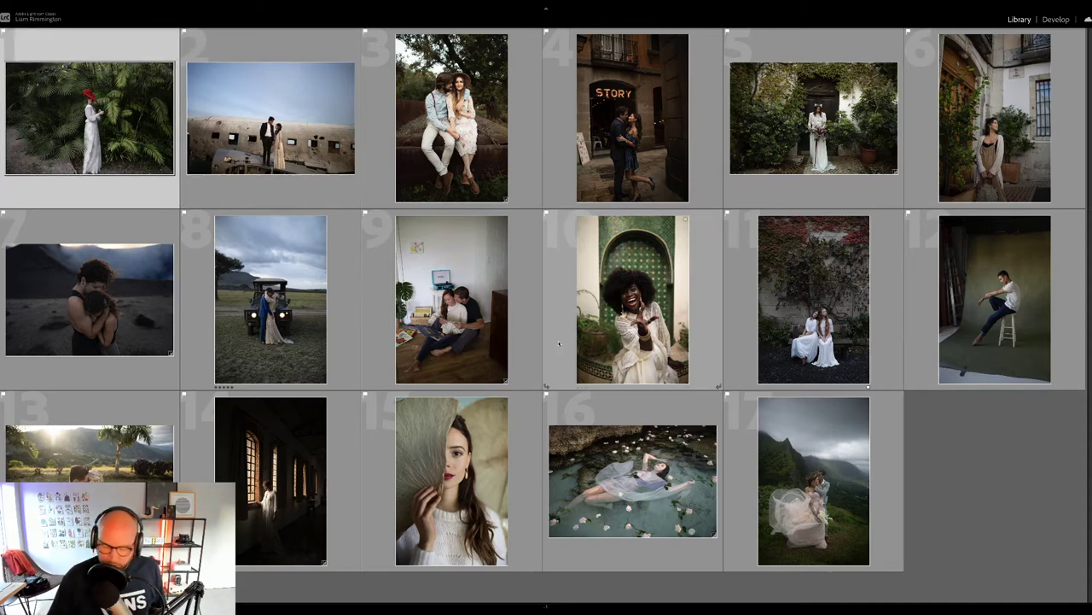
# Step: Preview the selected photo in Develop with its exposure info overlay, then return to the grid
pyautogui.press('d')
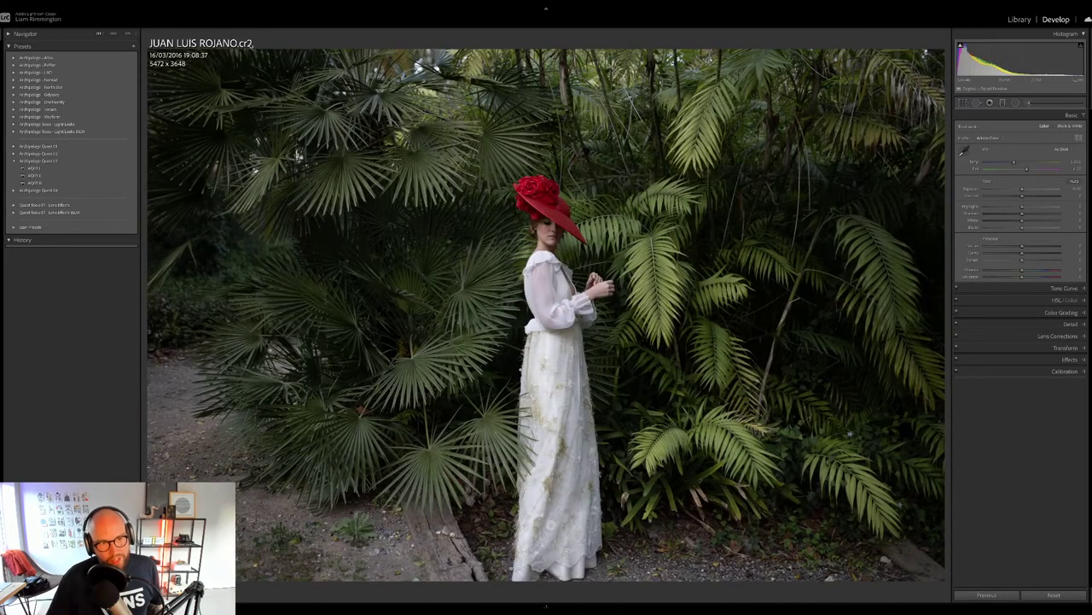
pyautogui.press('i')
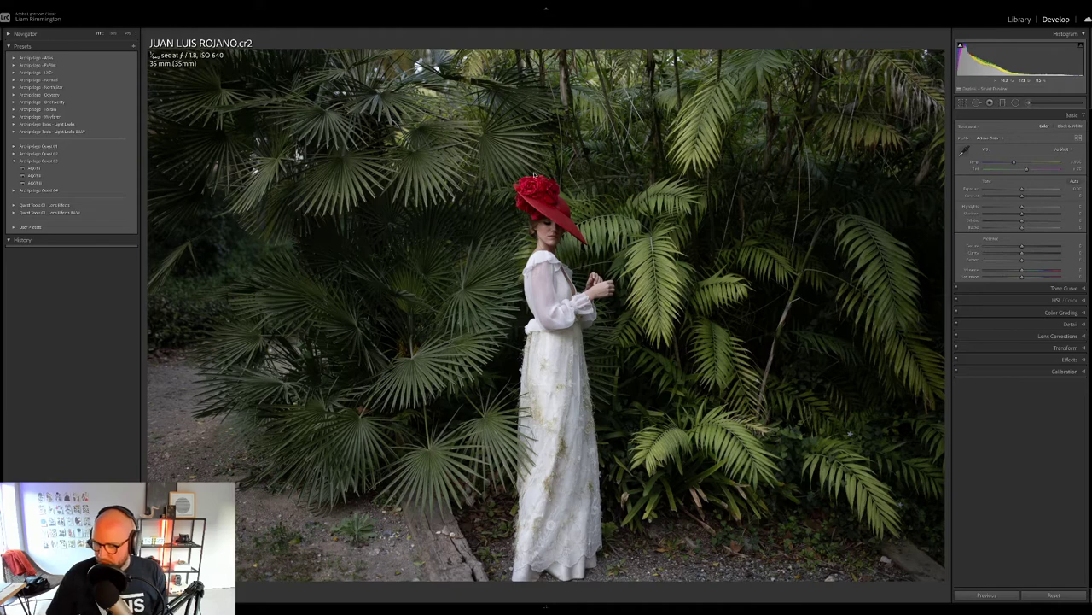
pyautogui.press('g')
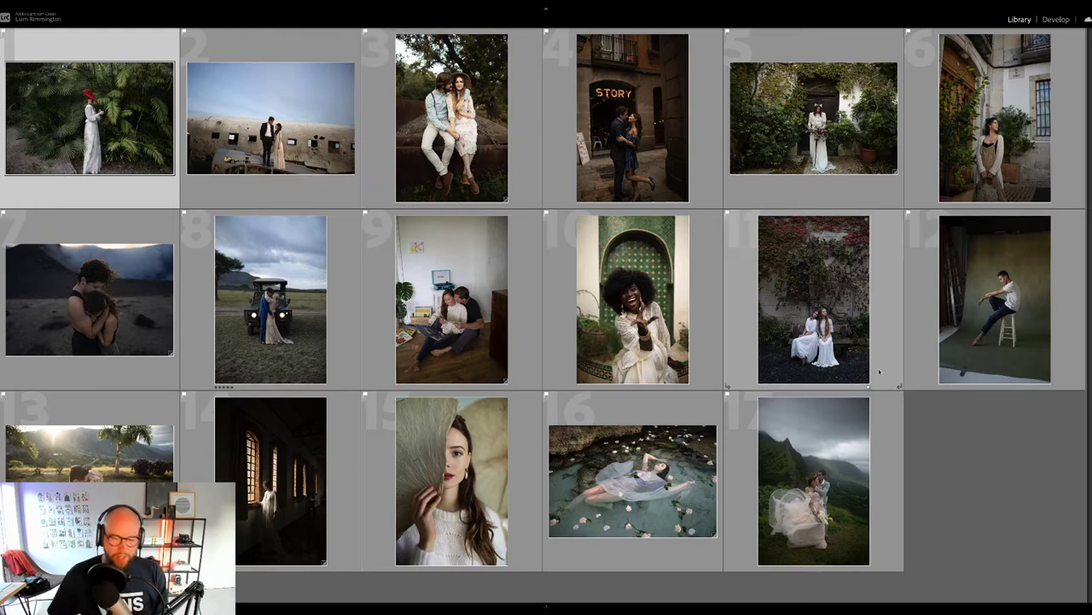
# Step: Clear the selection, pick photo 1 (the red-hat portrait) and open it in Develop
pyautogui.click(987, 471)
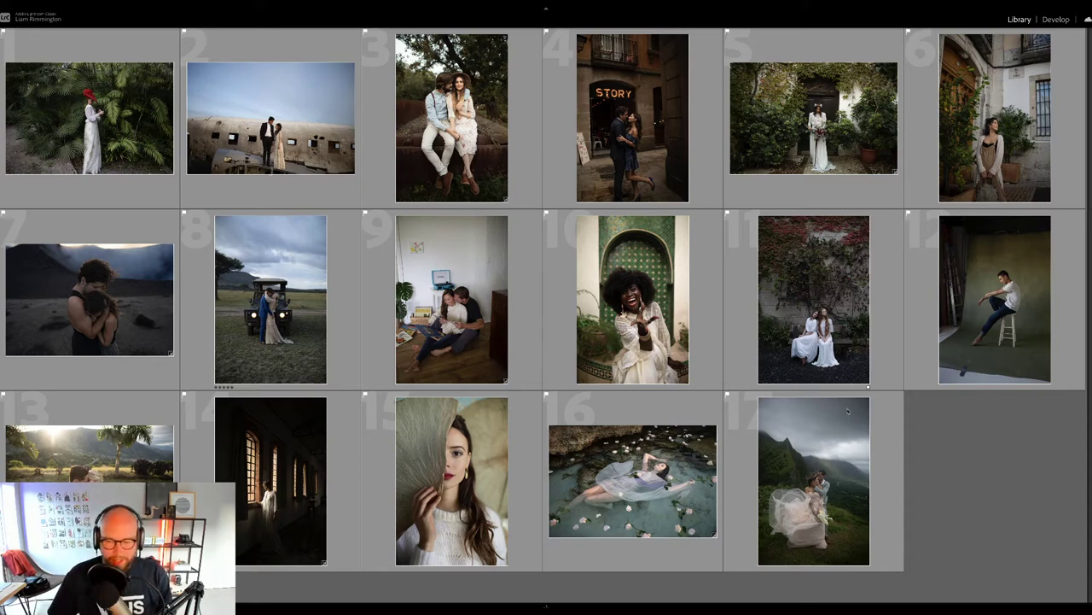
pyautogui.click(69, 122)
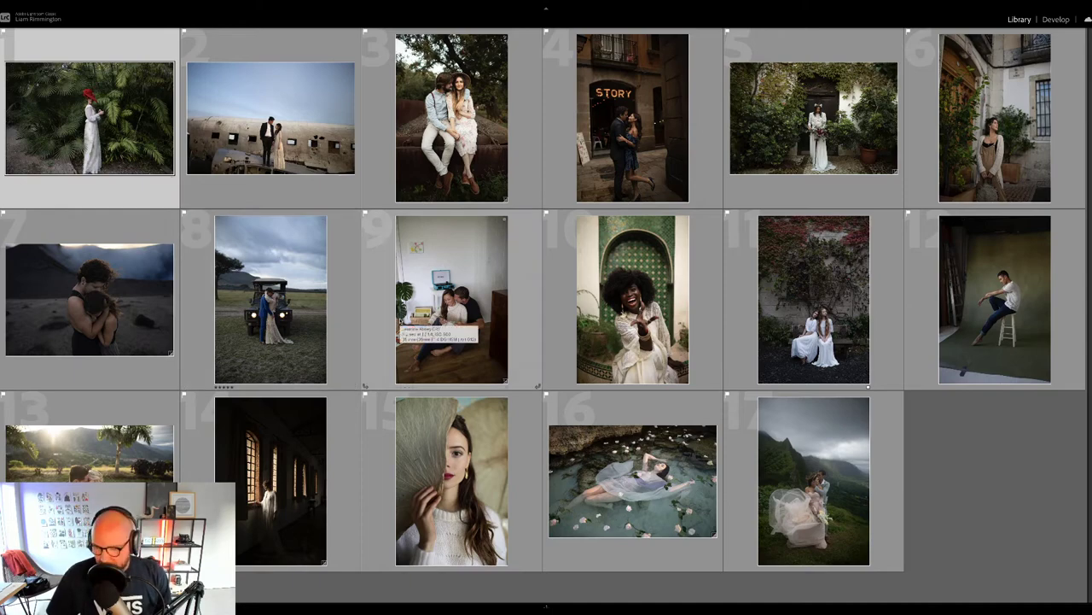
pyautogui.press('d')
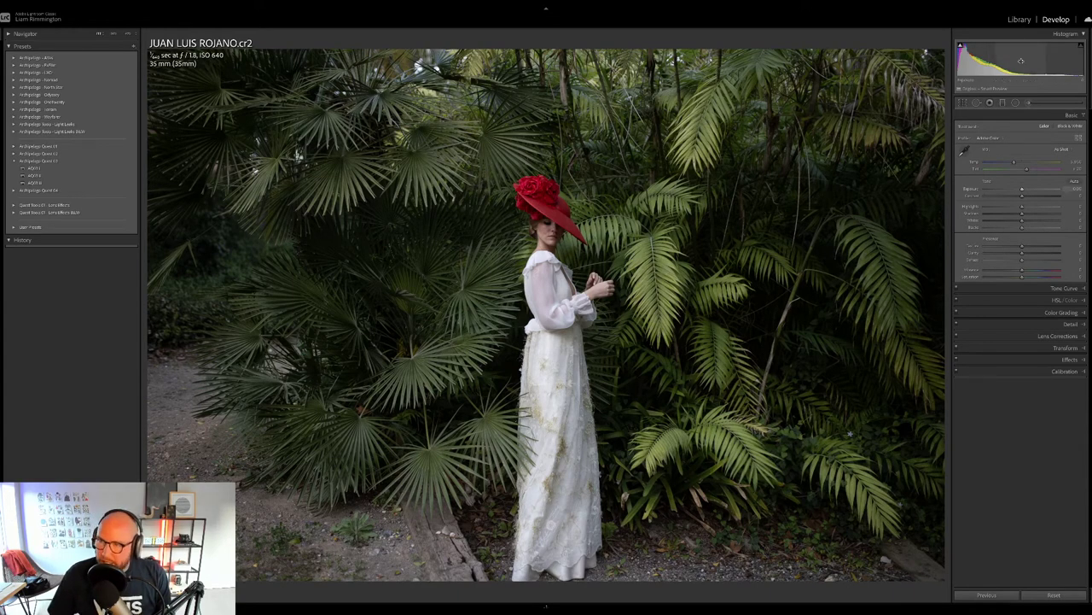
# Step: Raise the red-hat portrait's Exposure and nudge its Temp slider slightly warmer
pyautogui.moveTo(1015, 65); pyautogui.dragTo(1024, 64)
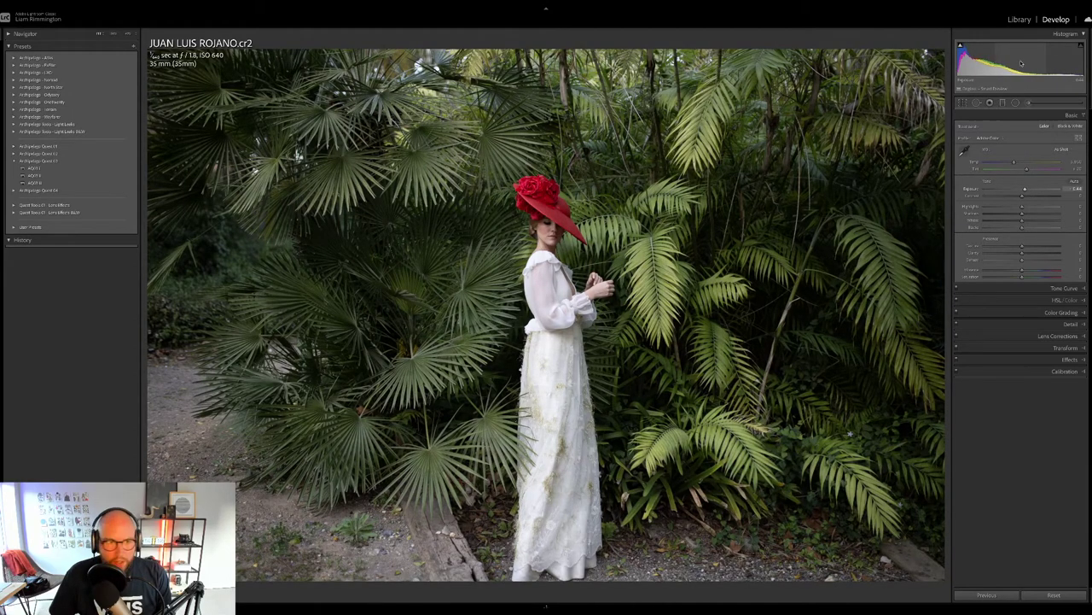
pyautogui.moveTo(1015, 162); pyautogui.dragTo(1020, 162)
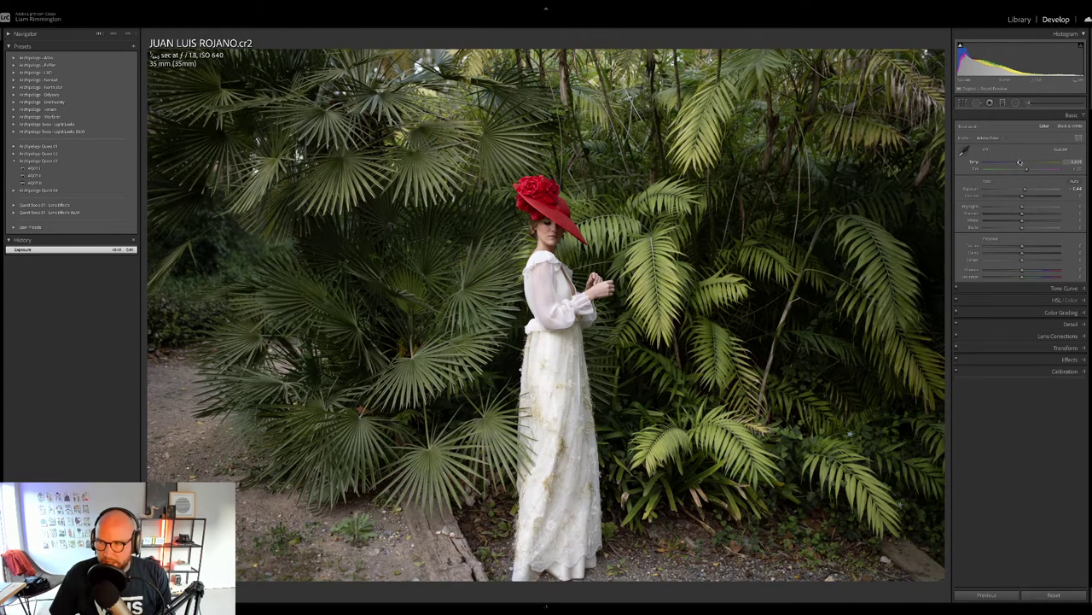
pyautogui.moveTo(1020, 162); pyautogui.dragTo(1019, 162)
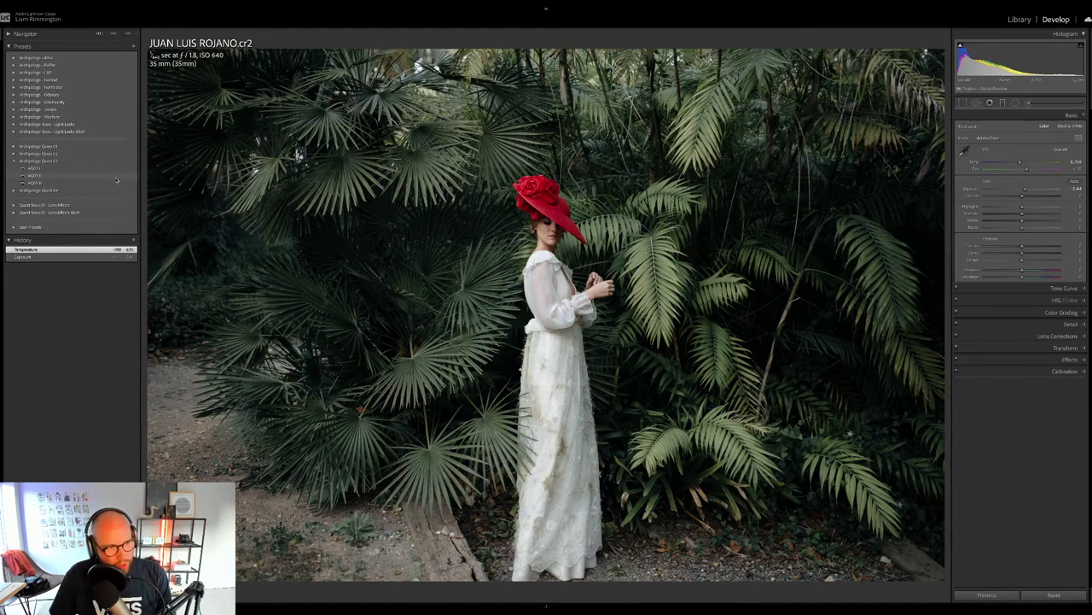
# Step: Apply the AQ11 II preset, settle Profile Amount near 200, and view Before/After side by side
pyautogui.click(116, 176)
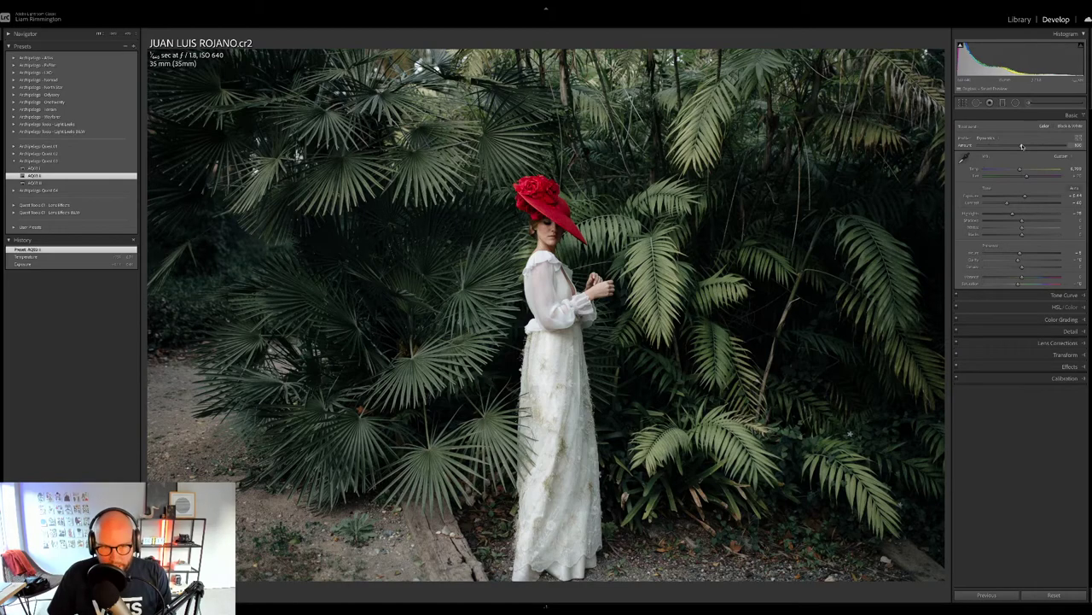
pyautogui.moveTo(1022, 146); pyautogui.dragTo(978, 146)
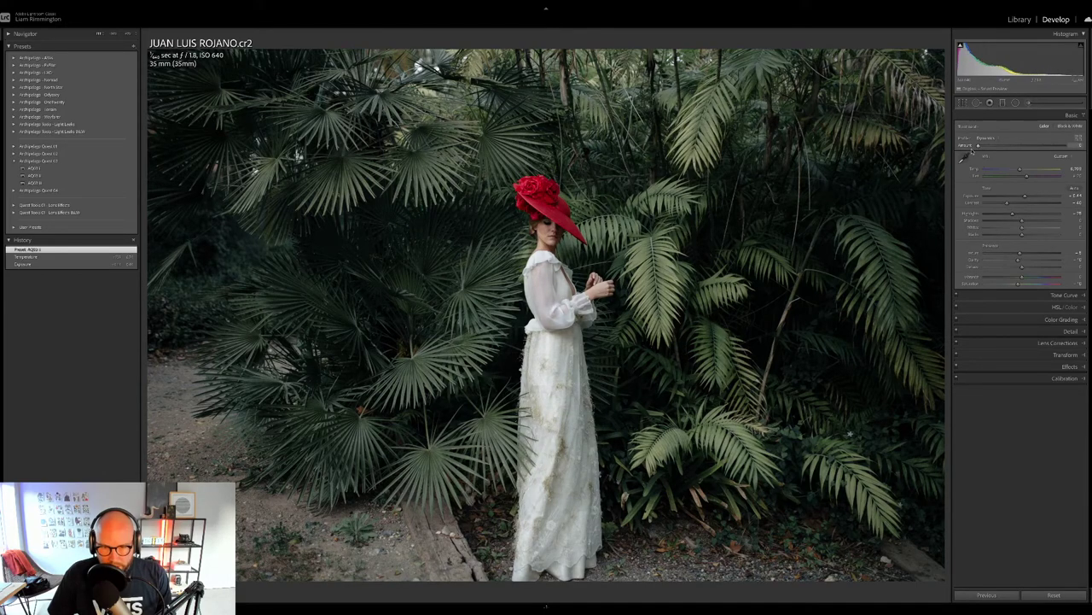
pyautogui.moveTo(978, 146); pyautogui.dragTo(1064, 146)
pyautogui.moveTo(977, 152); pyautogui.dragTo(1023, 150)
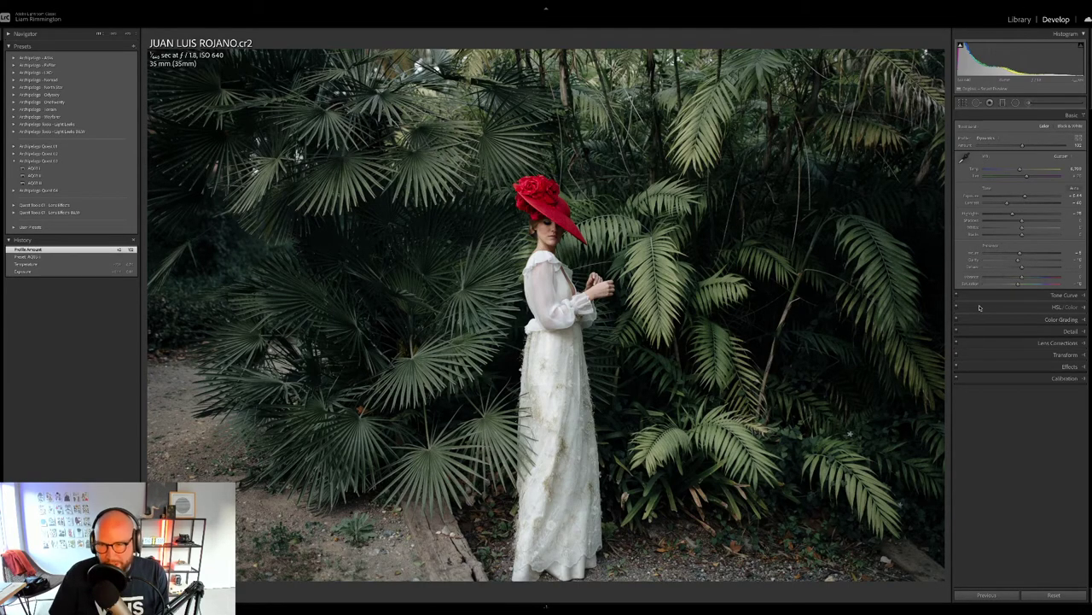
pyautogui.moveTo(1023, 146); pyautogui.dragTo(1084, 154)
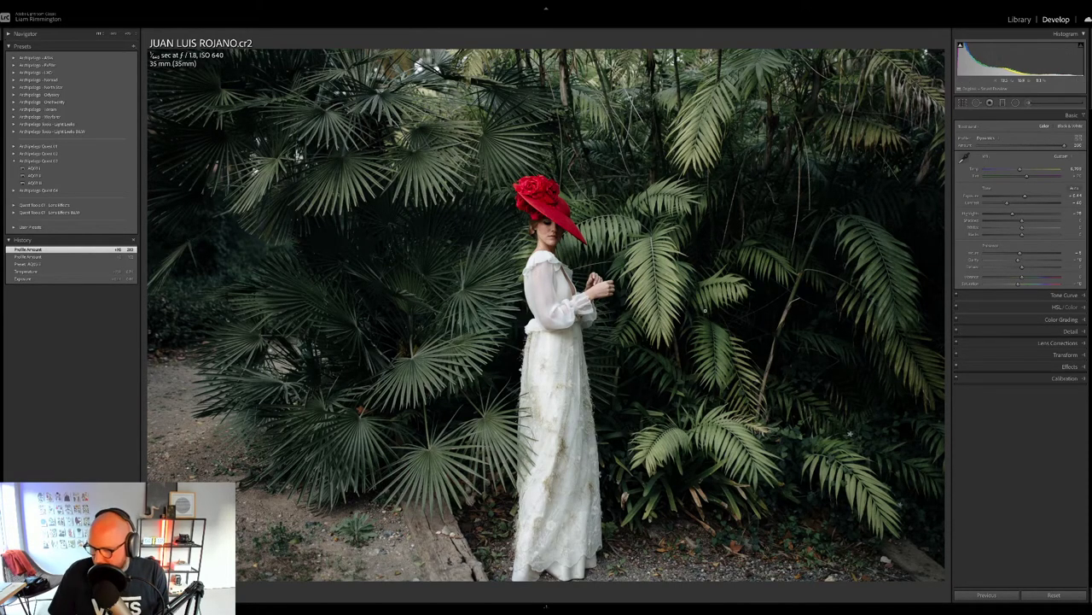
pyautogui.press('y')
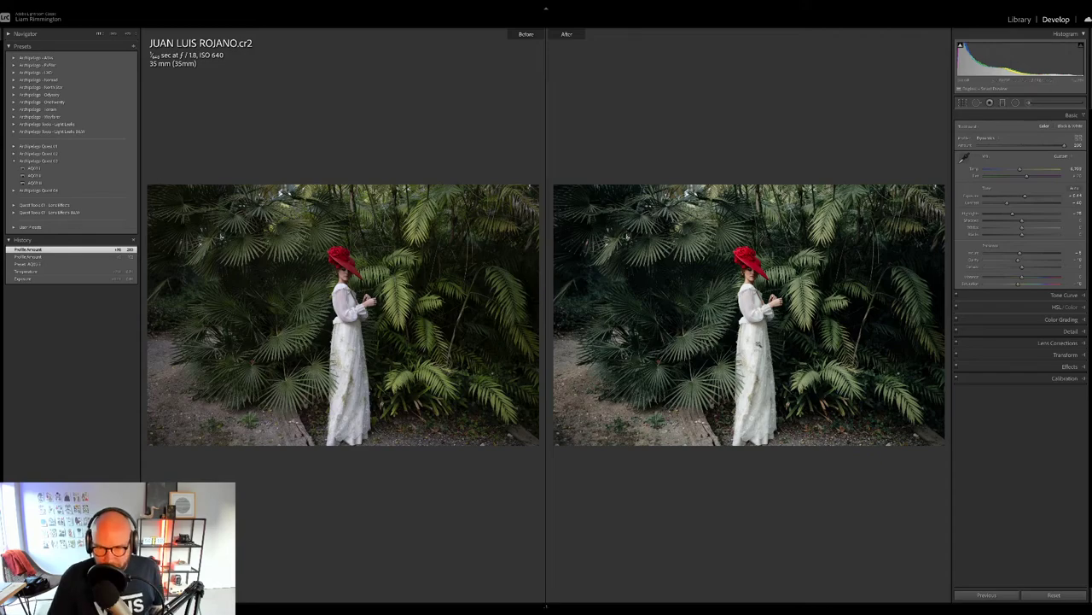
# Step: Zoom both Before/After panes in on the woman and hat, fit again, and leave the comparison
pyautogui.click(762, 356)
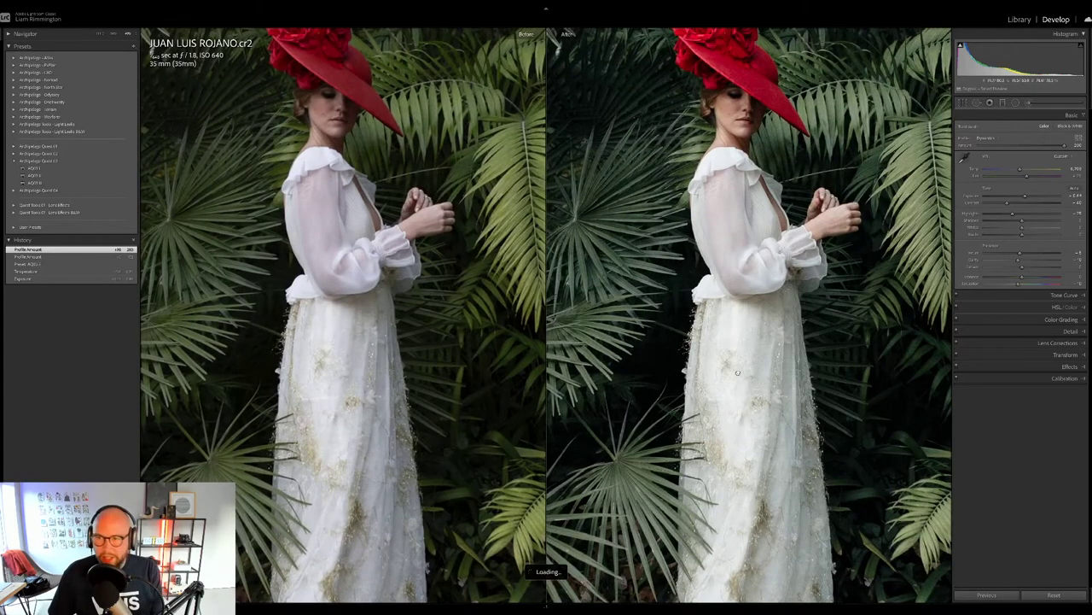
pyautogui.moveTo(777, 330); pyautogui.dragTo(741, 436)
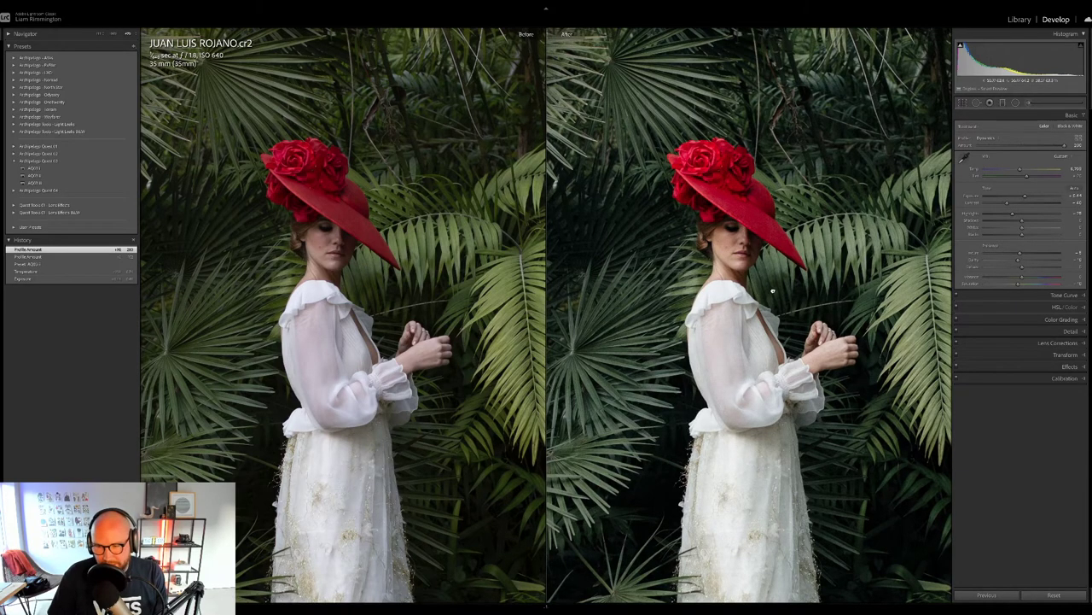
pyautogui.scroll(-2, 773, 291)
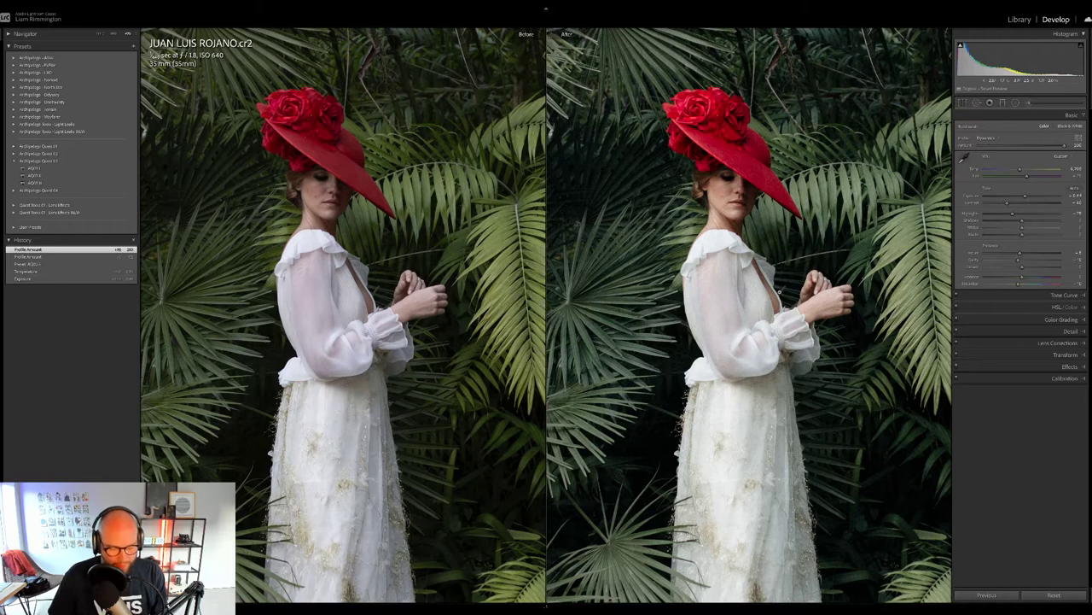
pyautogui.click(780, 292)
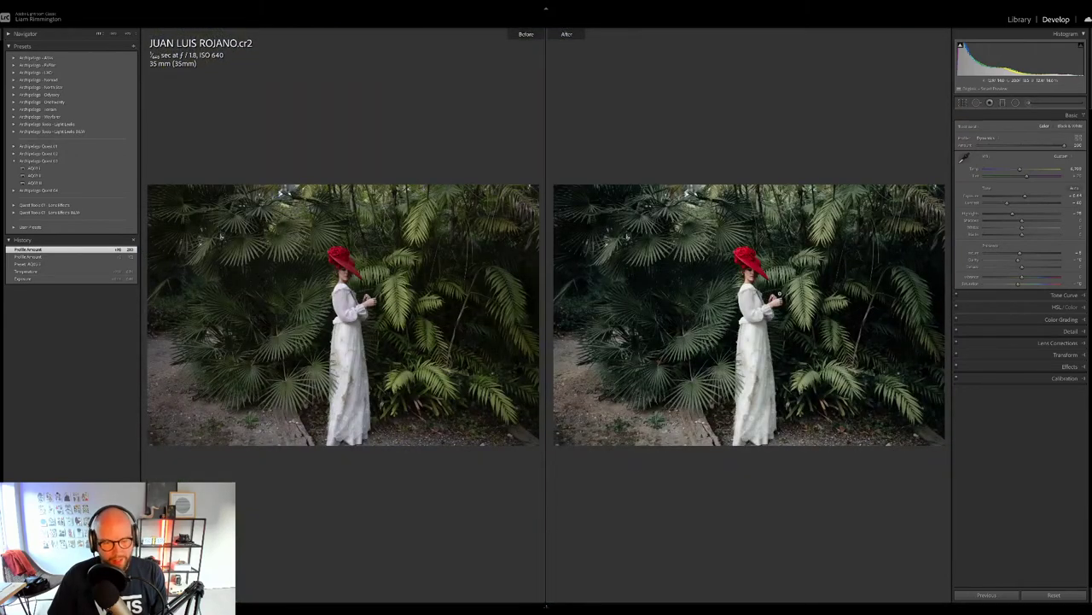
pyautogui.press('y')
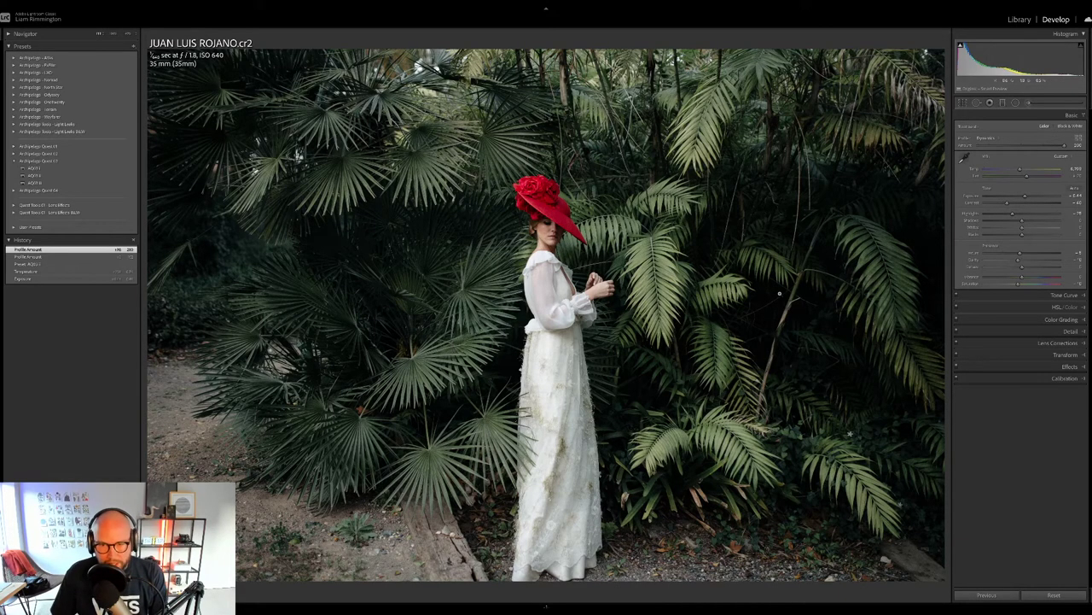
# Step: Toggle the unedited Before view on and off, then return to the 17-photo Library grid
pyautogui.press('\\')
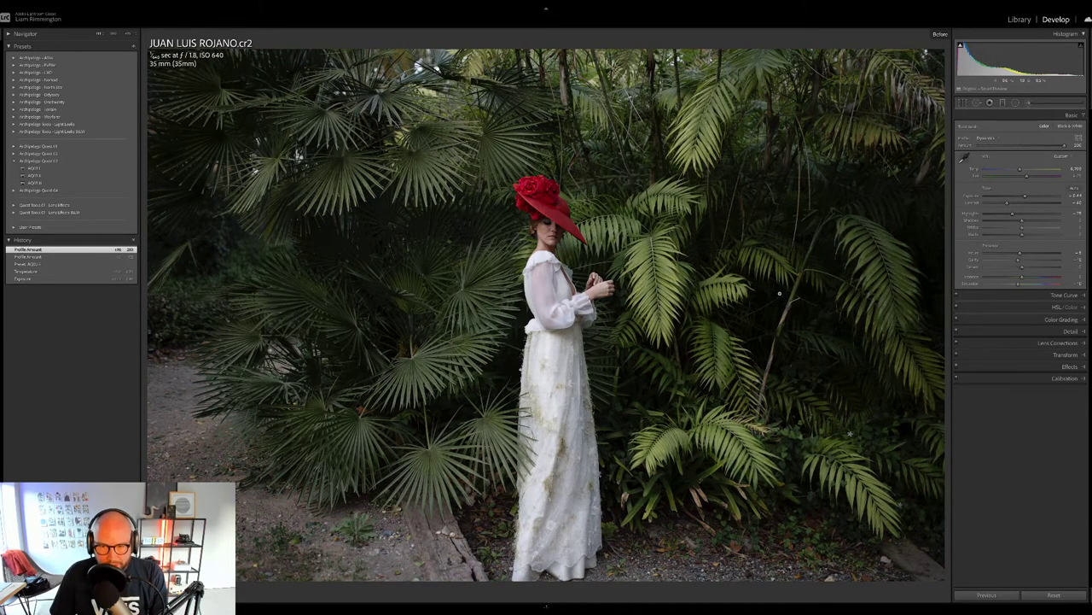
pyautogui.press('\\')
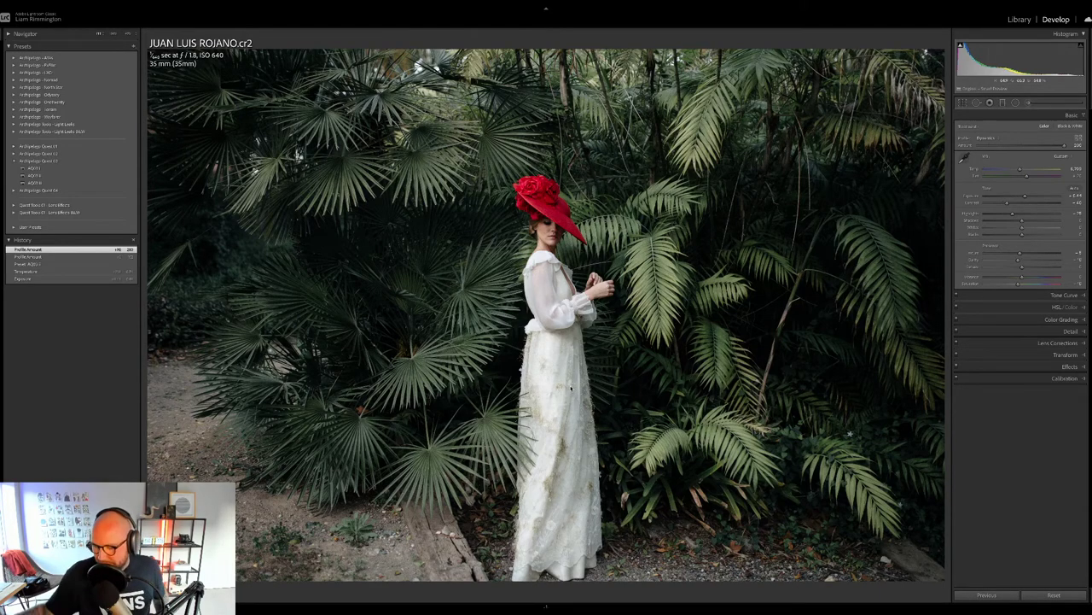
pyautogui.press('g')
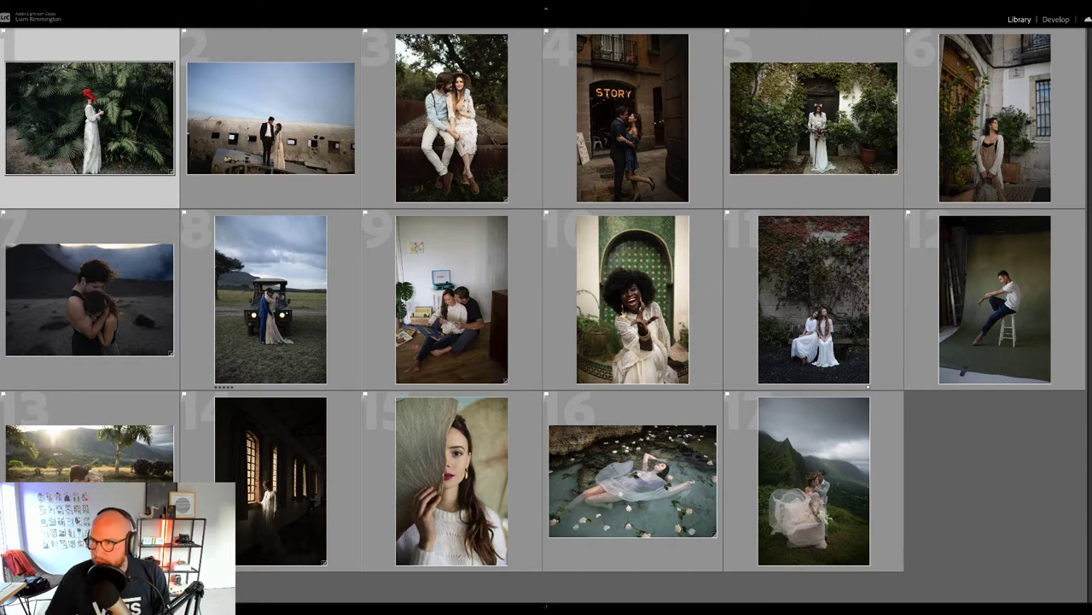
# Step: Select photo 6, the woman by the doorway, and open it in Develop
pyautogui.click(995, 118)
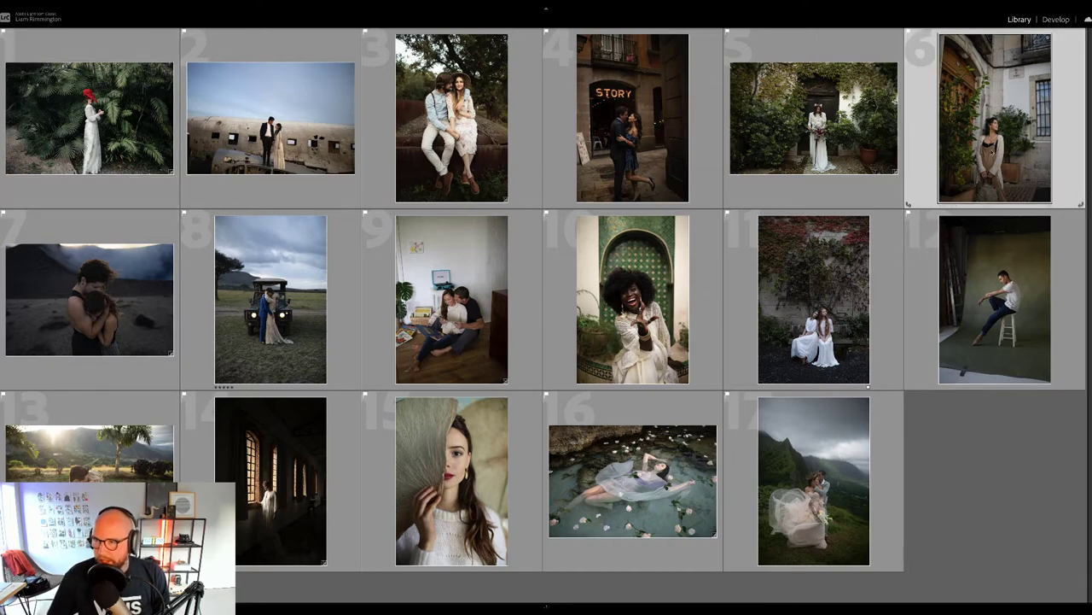
pyautogui.press('d')
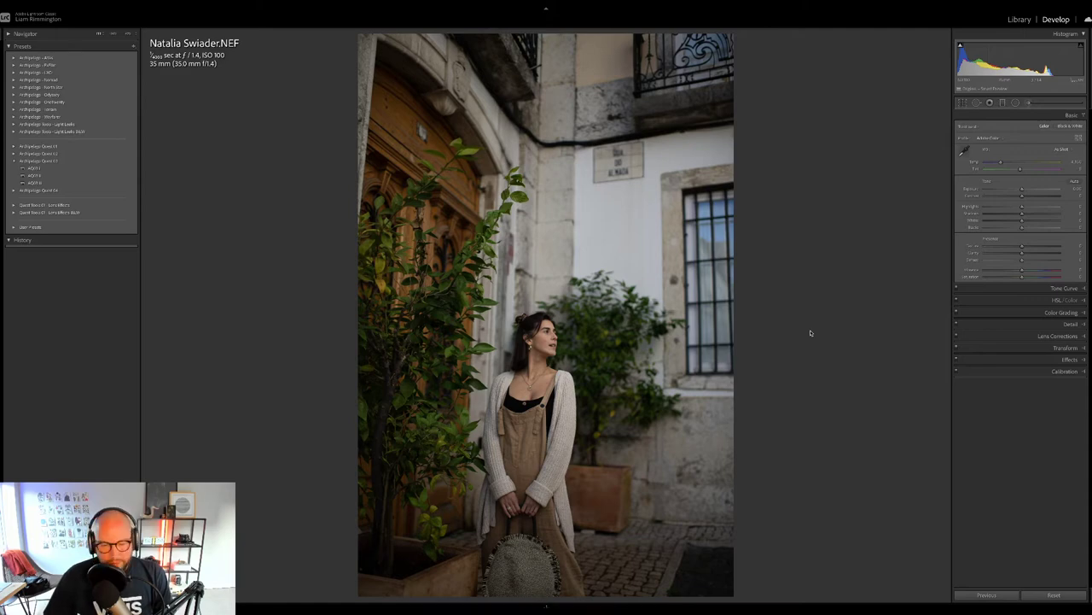
# Step: Rotate the doorway portrait's crop about 1.5° to straighten it, then raise its Exposure
pyautogui.press('r')
pyautogui.moveTo(811, 365); pyautogui.dragTo(811, 363)
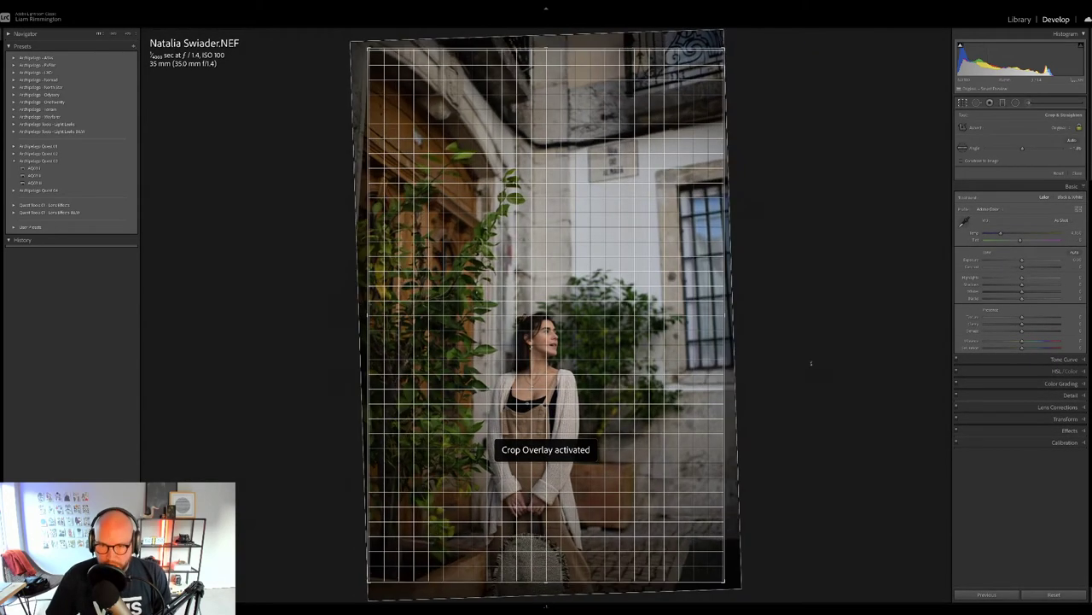
pyautogui.press('r')
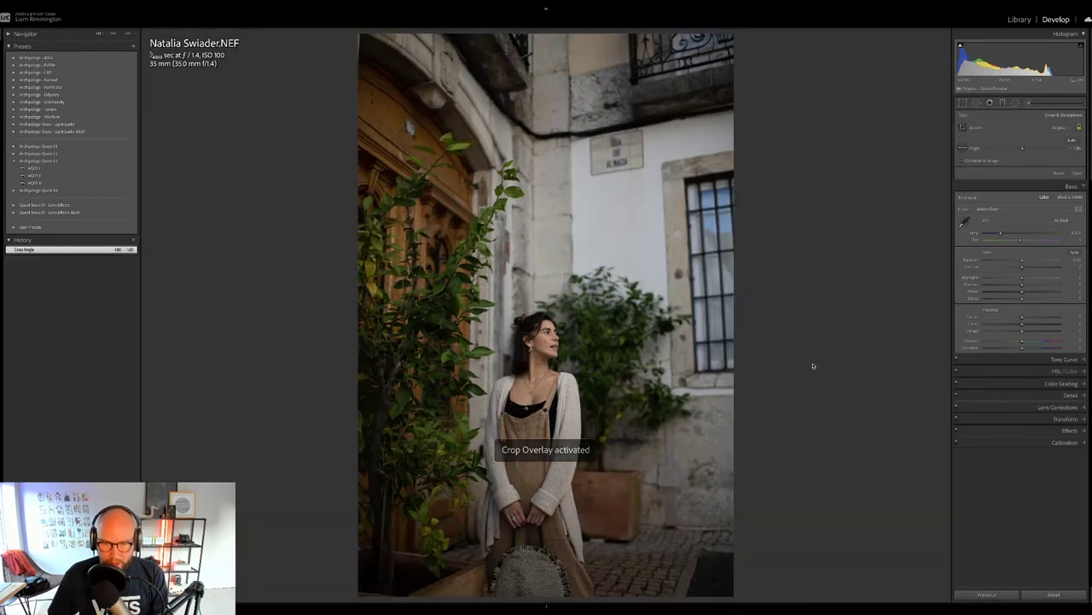
pyautogui.moveTo(1021, 189); pyautogui.dragTo(1027, 189)
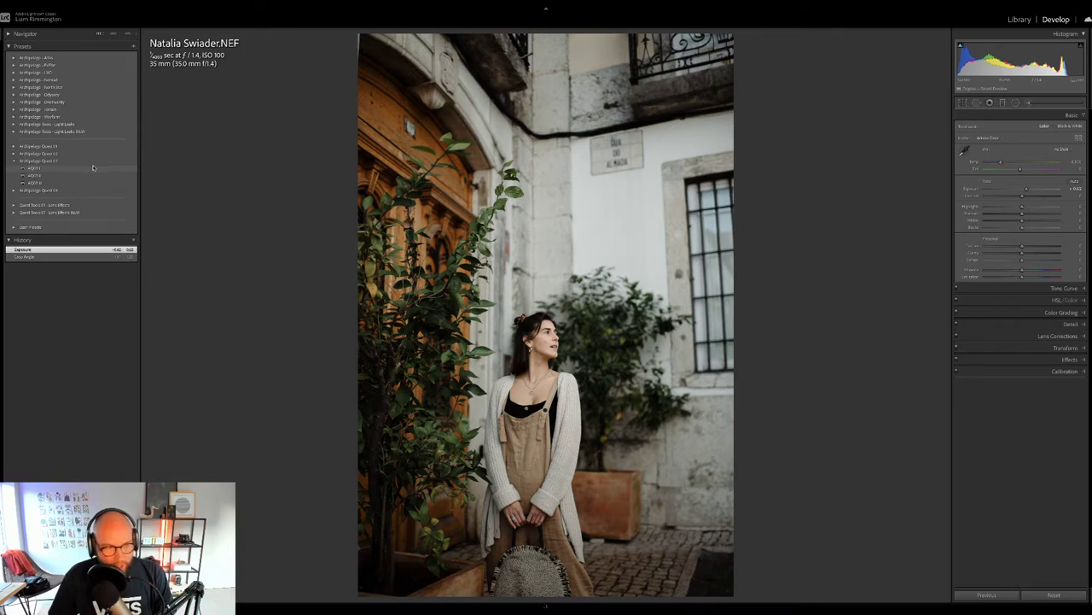
# Step: Apply the AQ11 preset, sweep Profile Amount from zero to maximum, ease it back, and compare Before/After
pyautogui.click(93, 167)
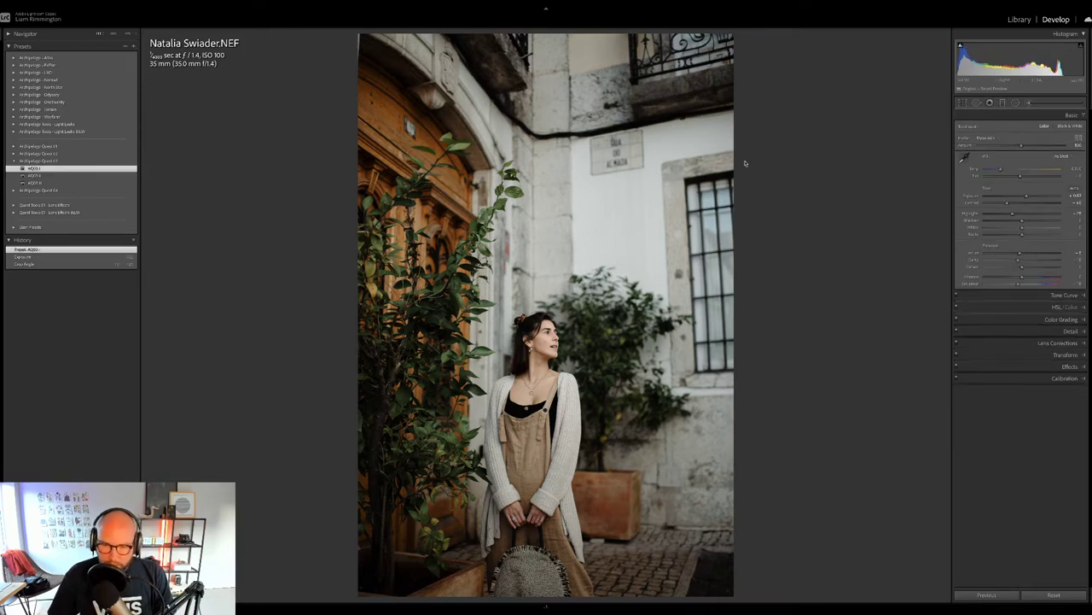
pyautogui.moveTo(1029, 147); pyautogui.dragTo(948, 163)
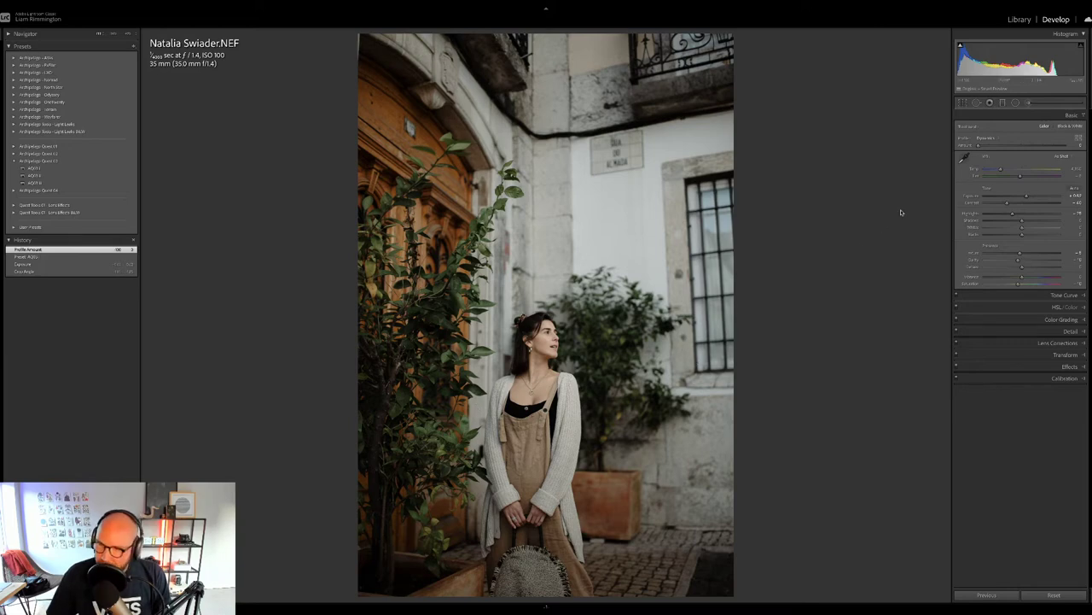
pyautogui.moveTo(978, 147); pyautogui.dragTo(1074, 149)
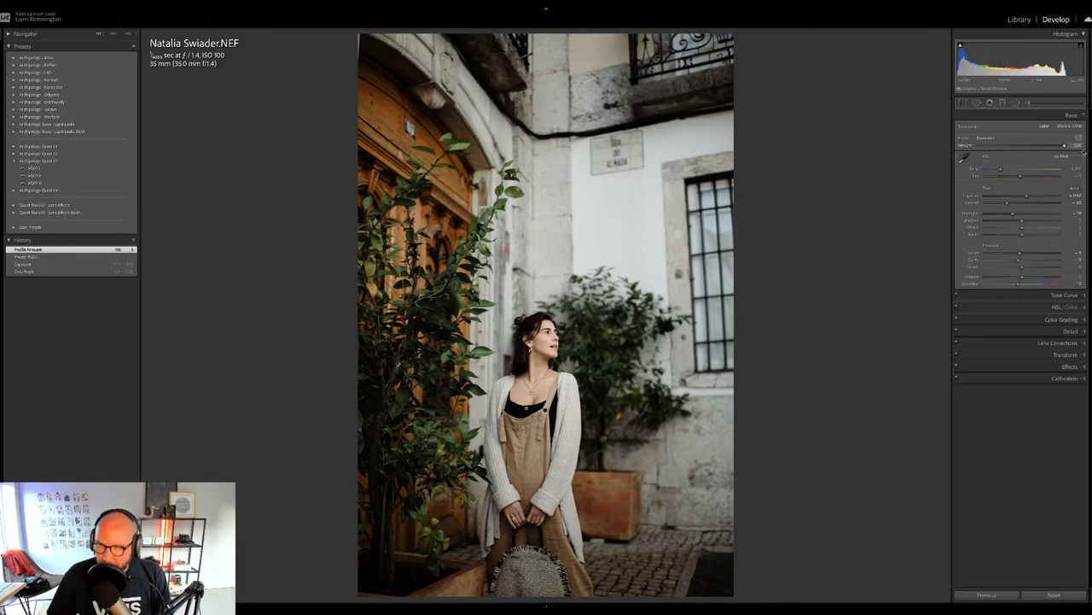
pyautogui.moveTo(1081, 150); pyautogui.dragTo(1022, 160)
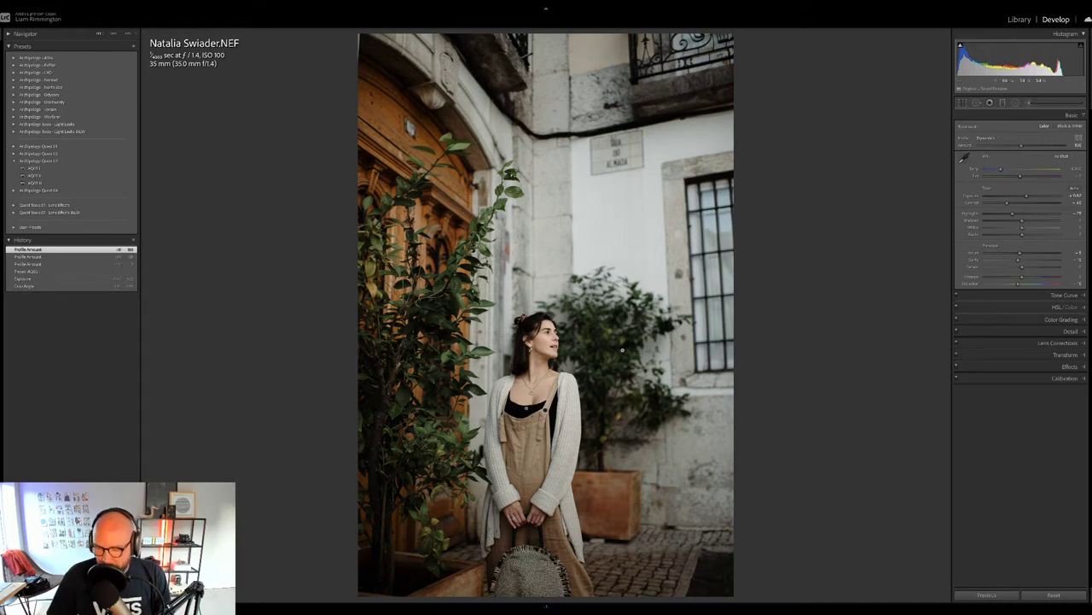
pyautogui.press('y')
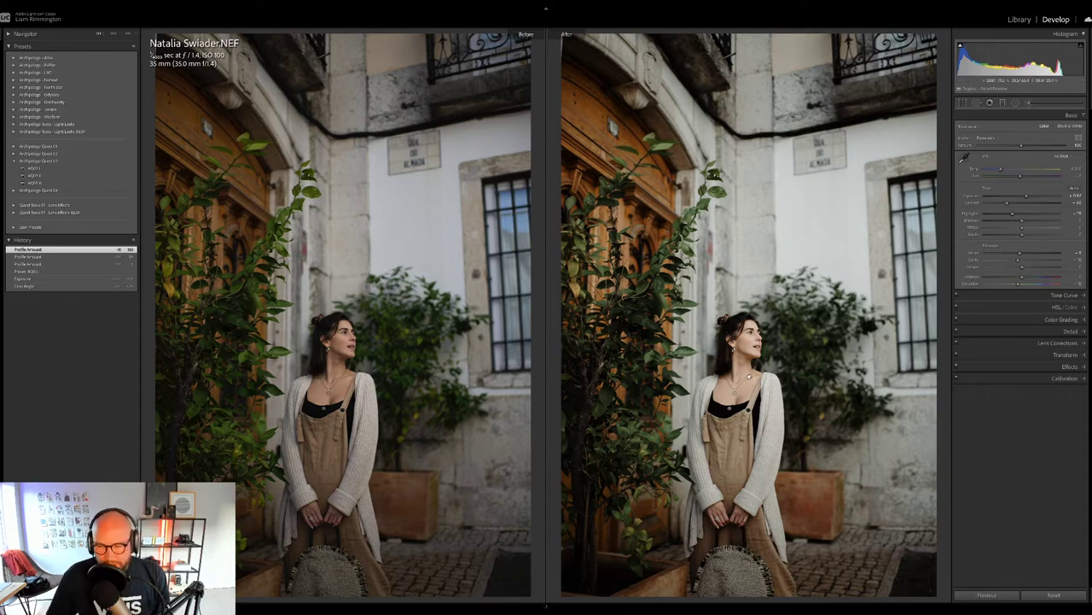
# Step: Zoom both versions in on the woman's face, pan, fit back, then return to the Library grid
pyautogui.click(749, 375)
pyautogui.moveTo(764, 425); pyautogui.dragTo(786, 321)
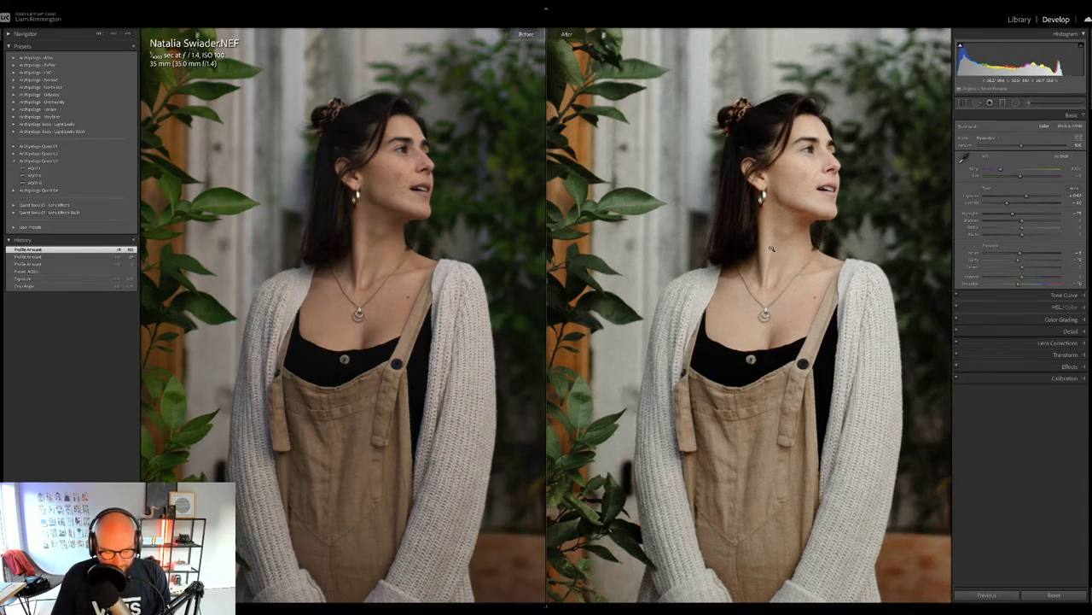
pyautogui.press('Right')
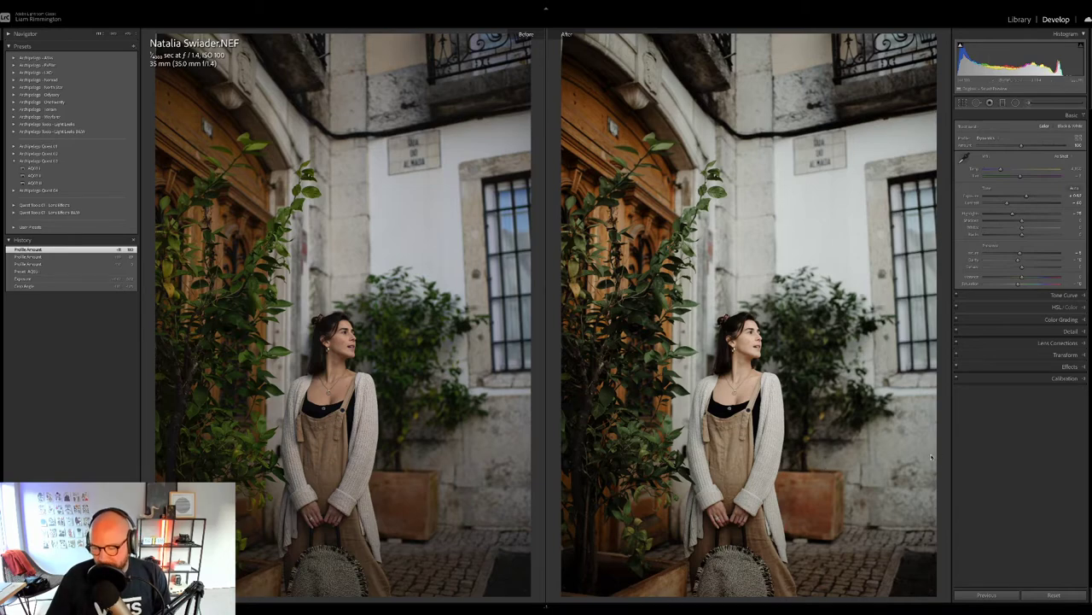
pyautogui.press('g')
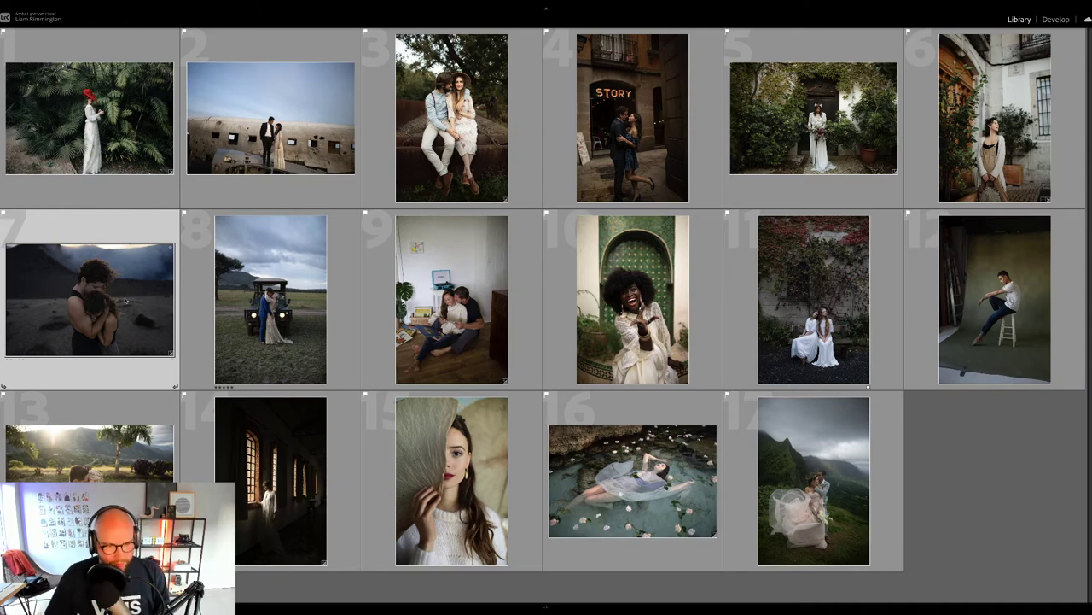
# Step: Open photo 7, the embracing couple, in Develop, raise Exposure and warm Temp in two nudges
pyautogui.press('d')
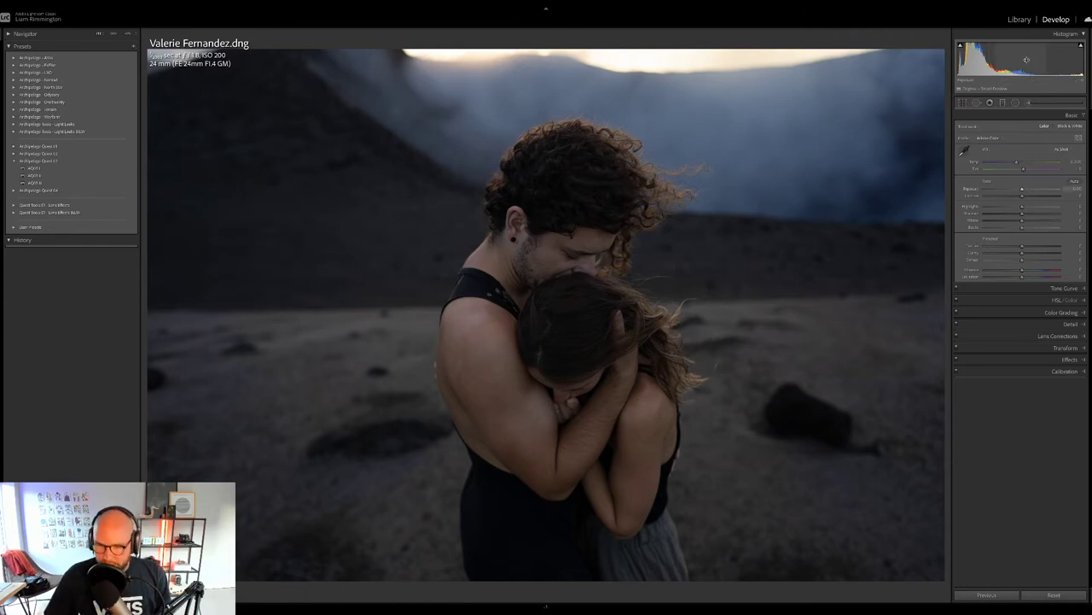
pyautogui.moveTo(1023, 58)
pyautogui.mouseDown()
pyautogui.moveTo(1043, 58)
pyautogui.moveTo(1022, 58)
pyautogui.mouseUp()
pyautogui.moveTo(1017, 162); pyautogui.dragTo(1026, 162)
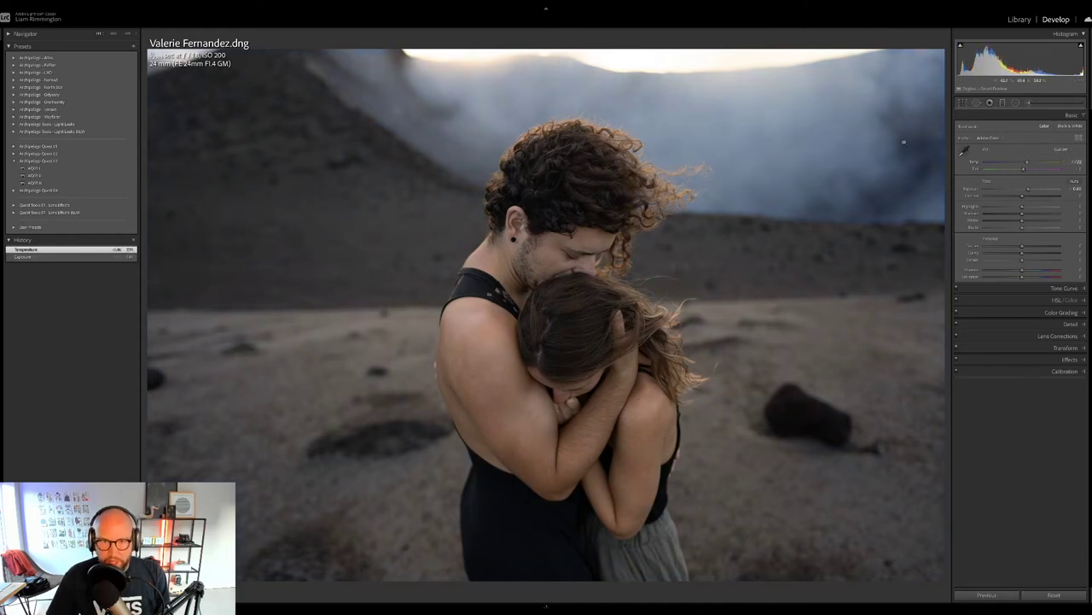
pyautogui.moveTo(1029, 162); pyautogui.dragTo(1030, 162)
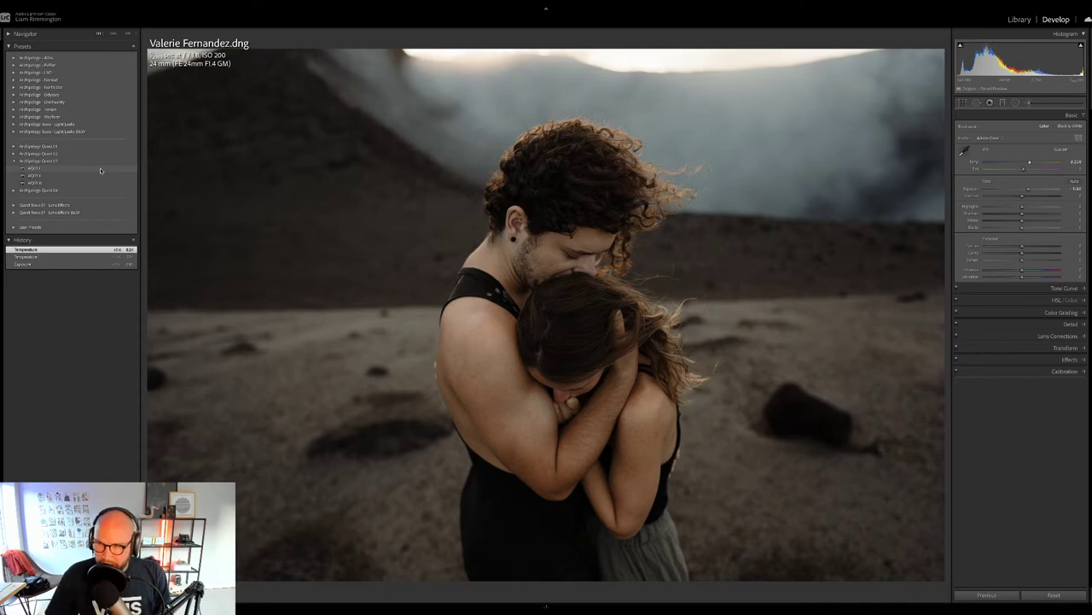
# Step: Apply the AQ preset to the couple photo at minimum profile amount, then return to the grid
pyautogui.click(100, 169)
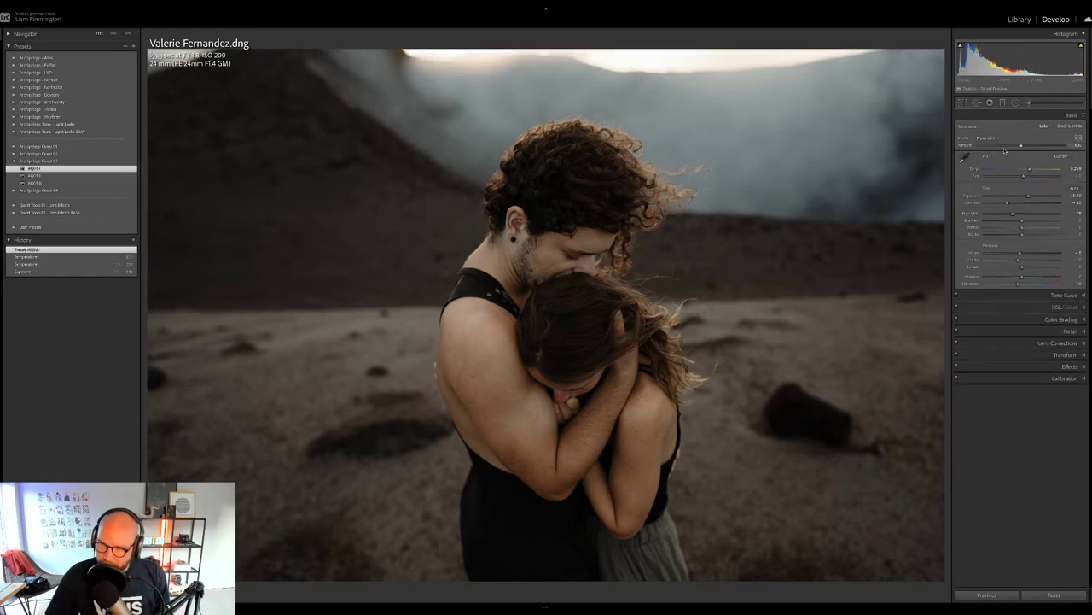
pyautogui.moveTo(1022, 146); pyautogui.dragTo(937, 147)
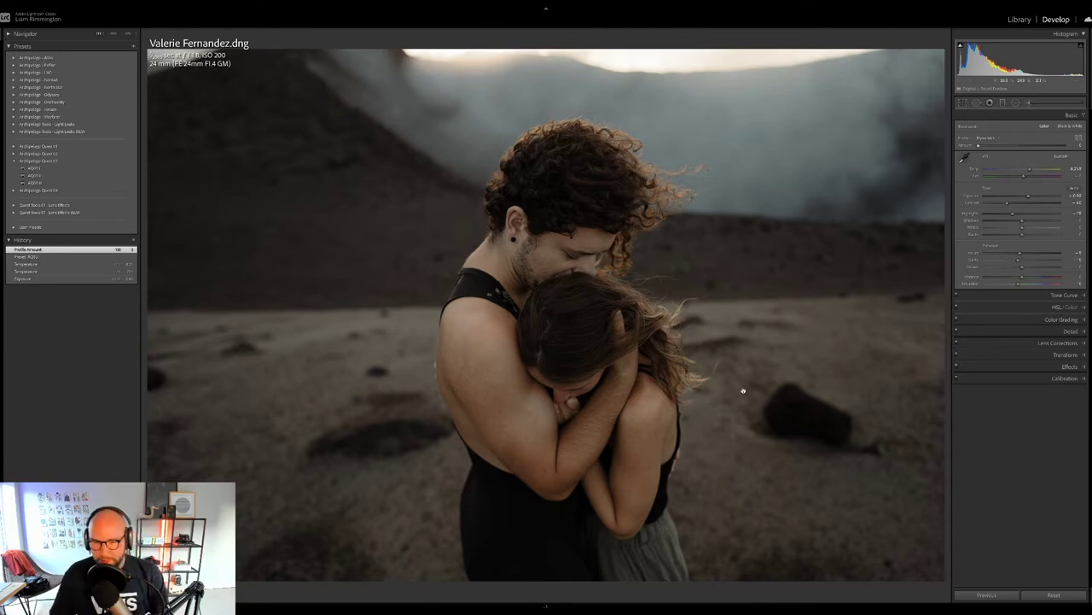
pyautogui.press('g')
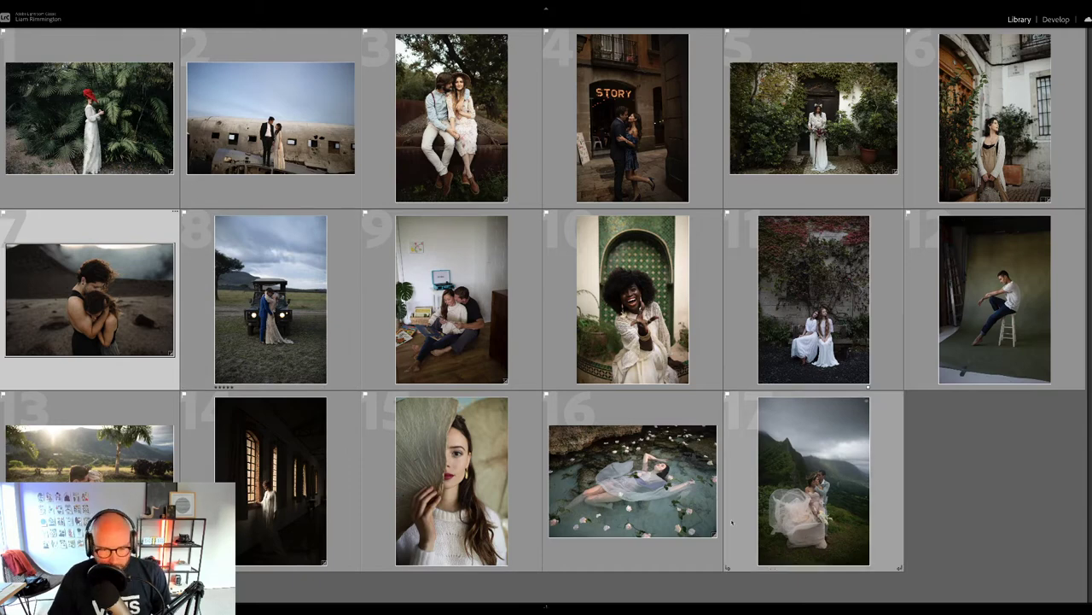
# Step: Open photo 14, the woman at the window, in Develop and raise its exposure
pyautogui.click(307, 472)
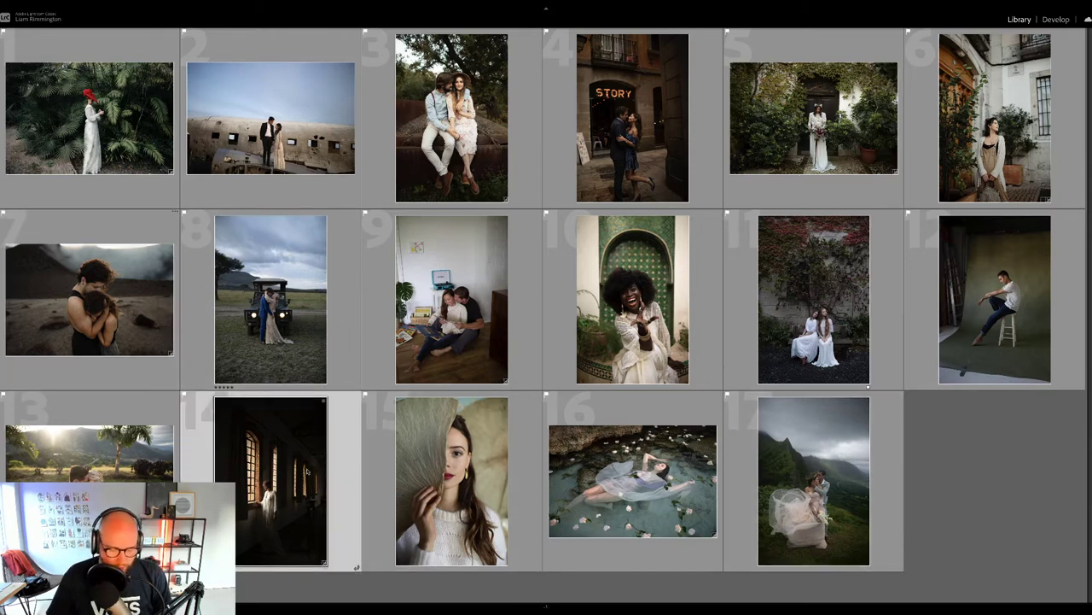
pyautogui.press('d')
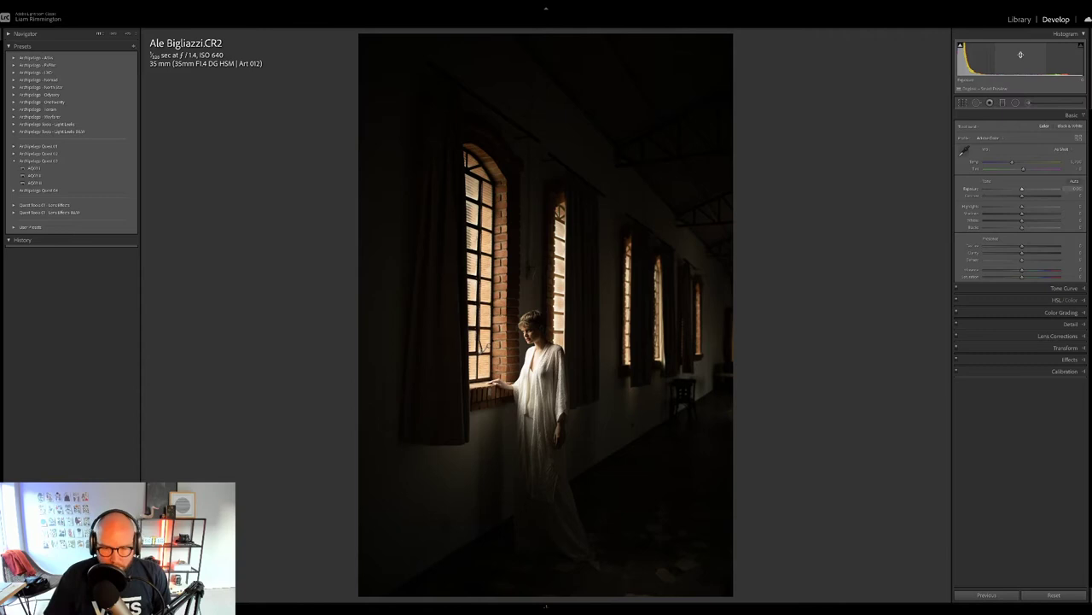
pyautogui.moveTo(1020, 55); pyautogui.dragTo(1033, 55)
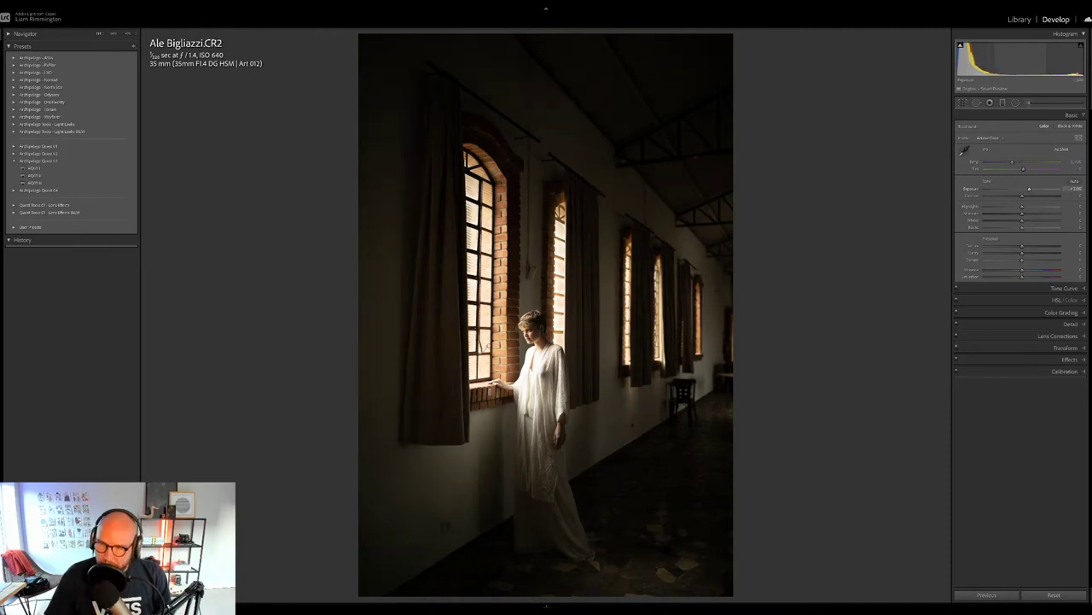
pyautogui.moveTo(1019, 56); pyautogui.dragTo(1019, 56)
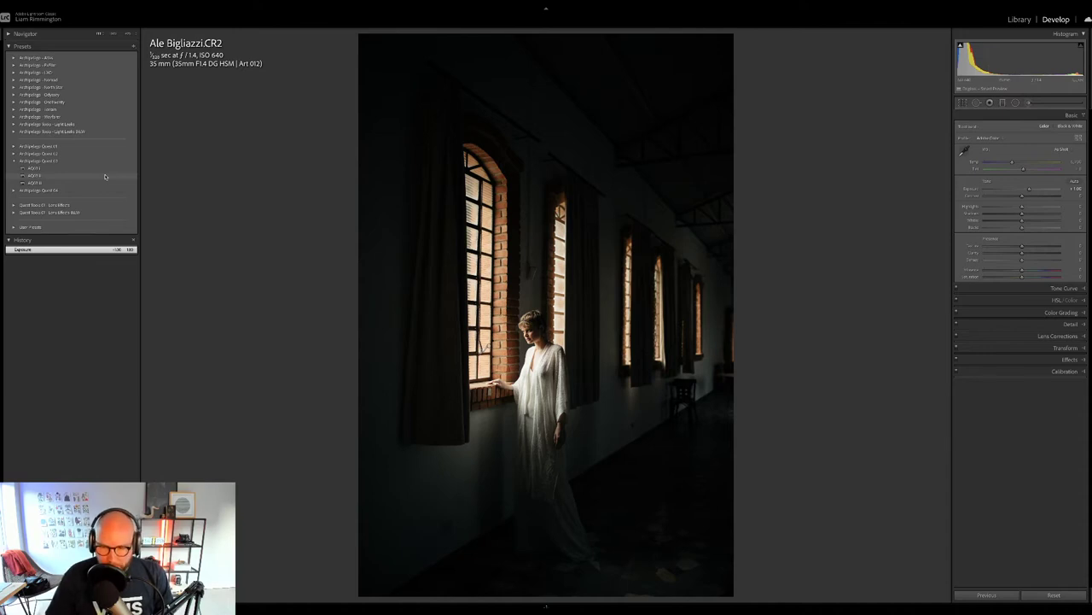
# Step: Apply the AQ11 II preset to the window portrait and brighten its exposure slightly
pyautogui.click(105, 176)
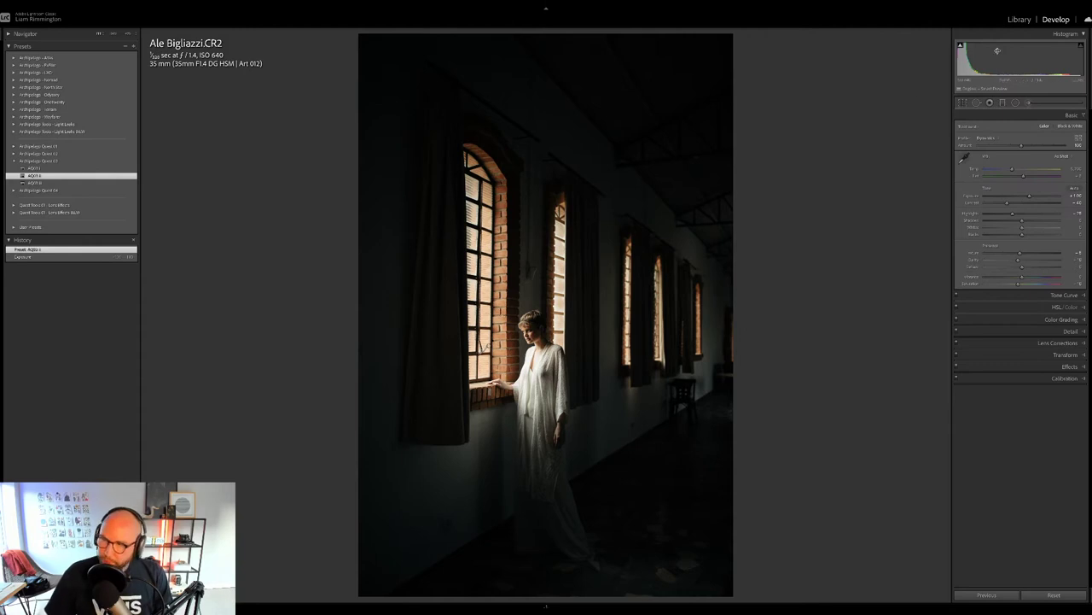
pyautogui.moveTo(1024, 51); pyautogui.dragTo(1025, 51)
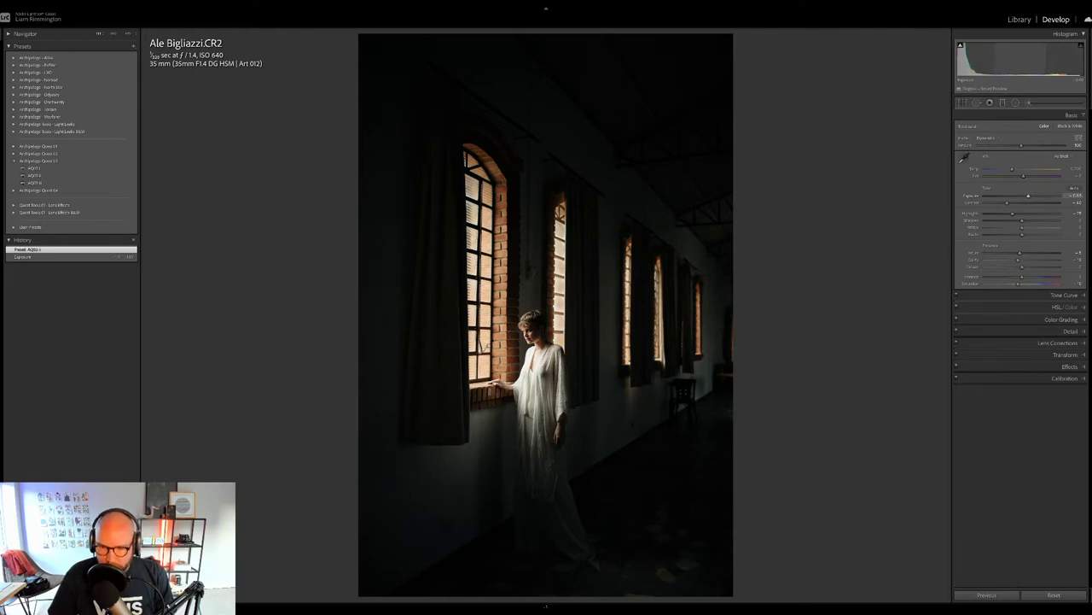
pyautogui.moveTo(1025, 52); pyautogui.dragTo(1028, 52)
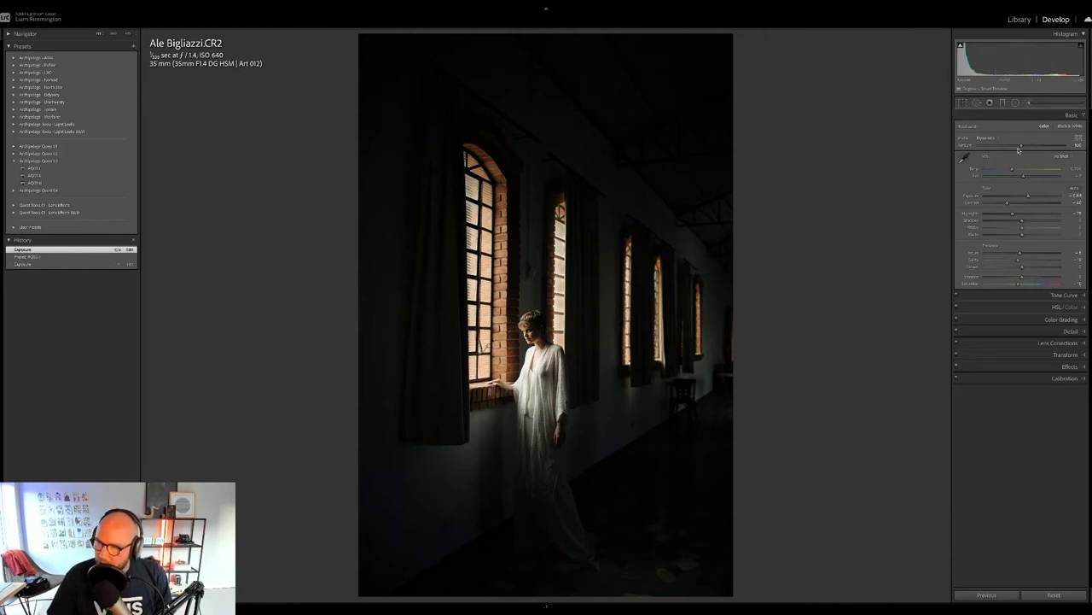
# Step: Raise the preset's profile amount up from zero and fine-tune the exposure
pyautogui.moveTo(982, 146); pyautogui.dragTo(944, 151)
pyautogui.moveTo(1043, 145); pyautogui.dragTo(886, 175)
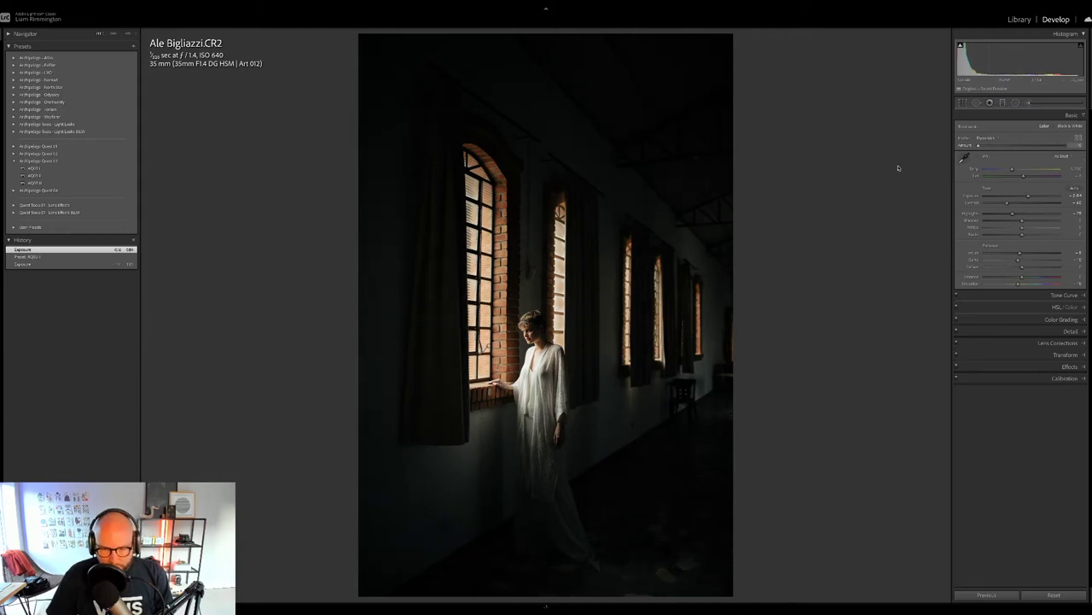
pyautogui.moveTo(1013, 165); pyautogui.dragTo(878, 164)
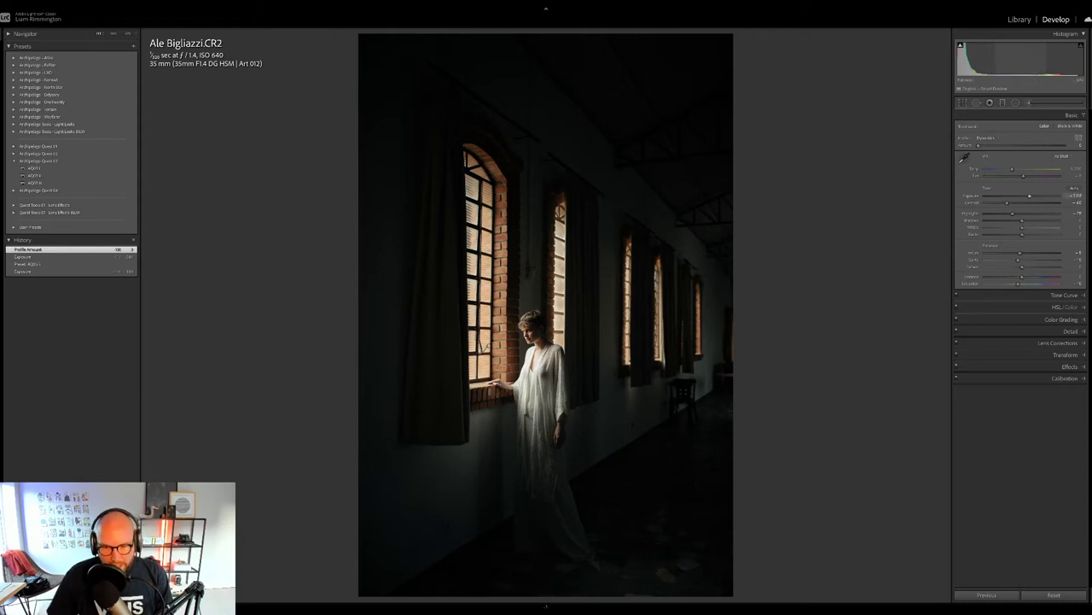
pyautogui.moveTo(1029, 196); pyautogui.dragTo(1031, 196)
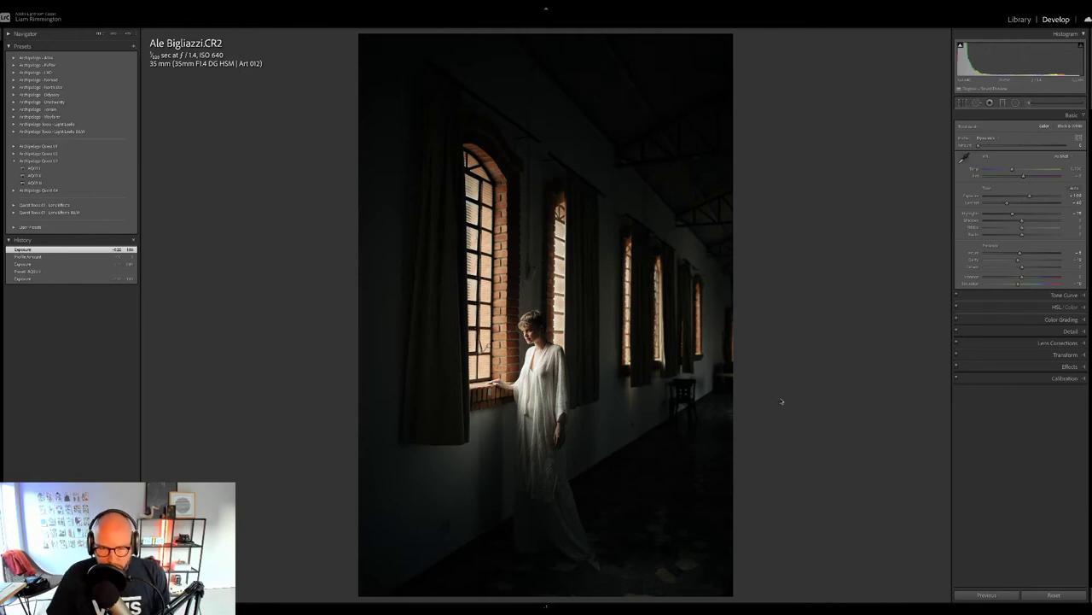
# Step: Compare the window portrait before/after, then apply the AQUI 4 preset at minimum strength
pyautogui.press('y')
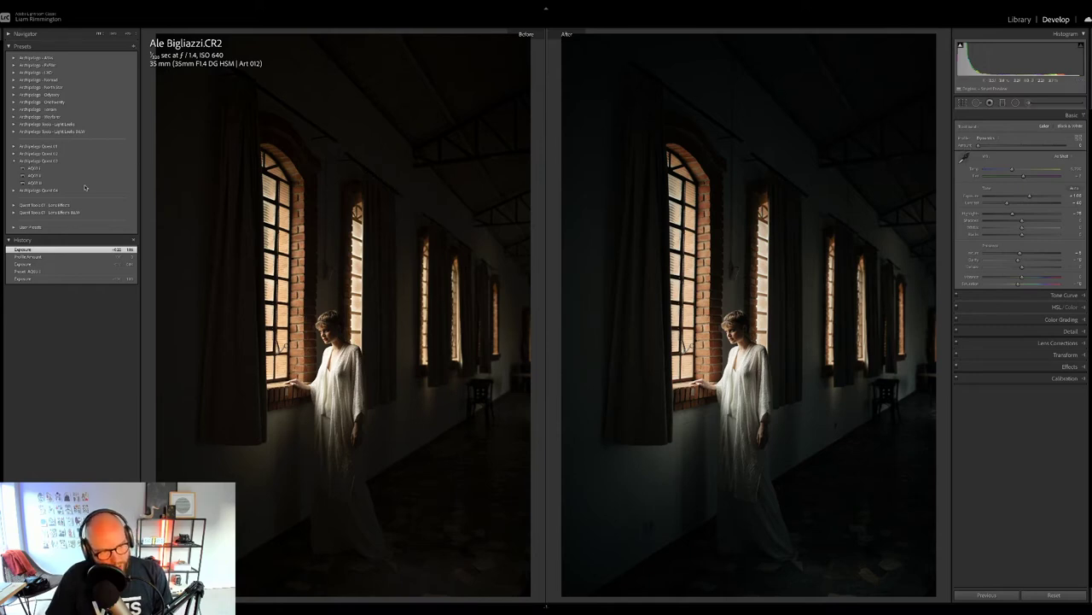
pyautogui.click(56, 184)
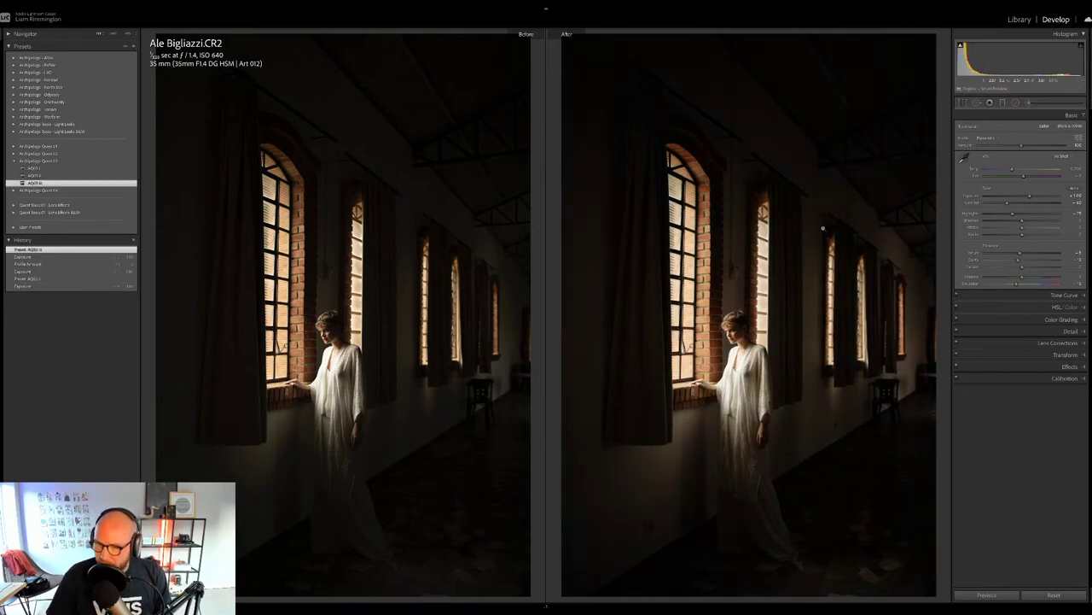
pyautogui.moveTo(1022, 145); pyautogui.dragTo(949, 154)
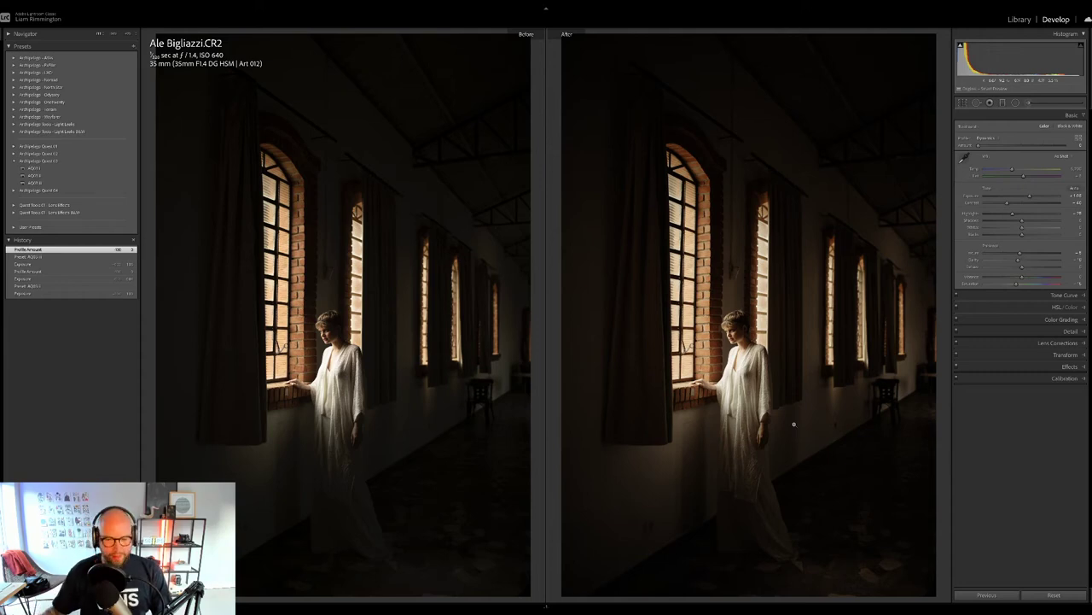
# Step: Inspect the window portrait at 1:1 toggling before/after, fit it, and return to the grid
pyautogui.press('y')
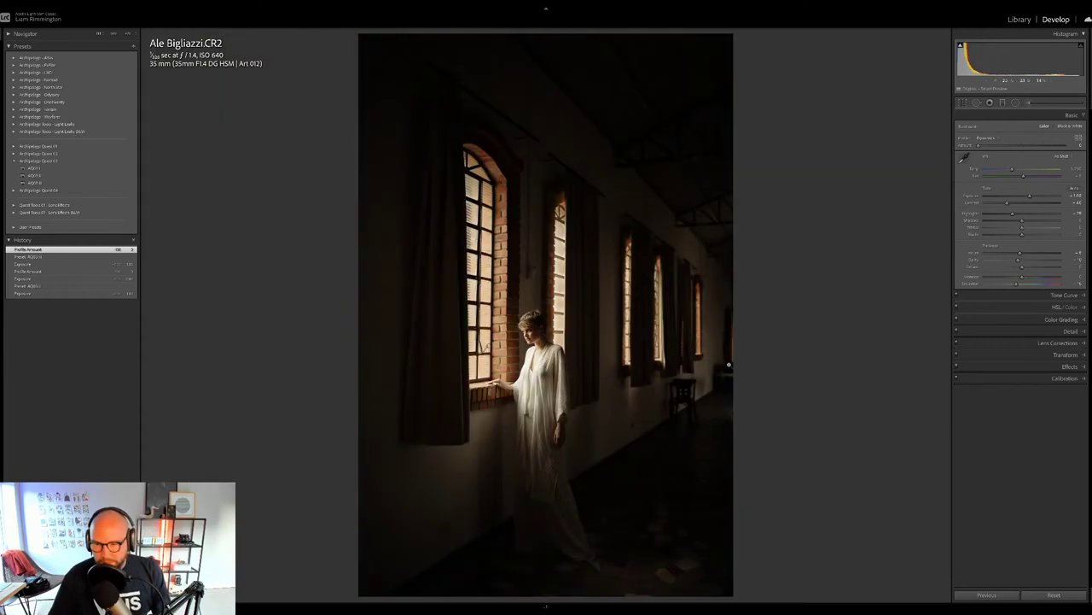
pyautogui.click(535, 349)
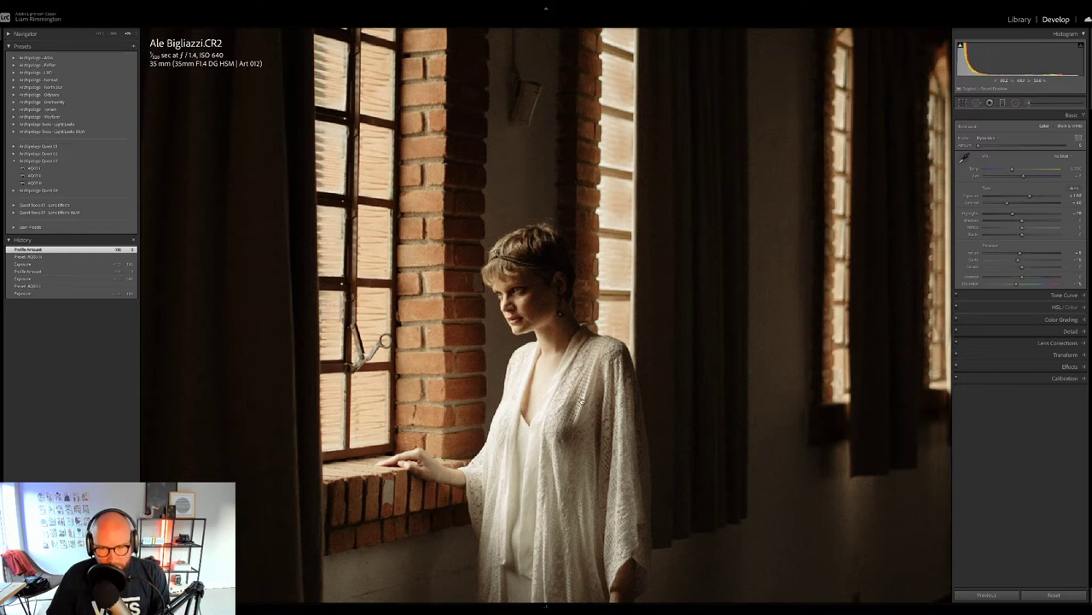
pyautogui.press('\\')
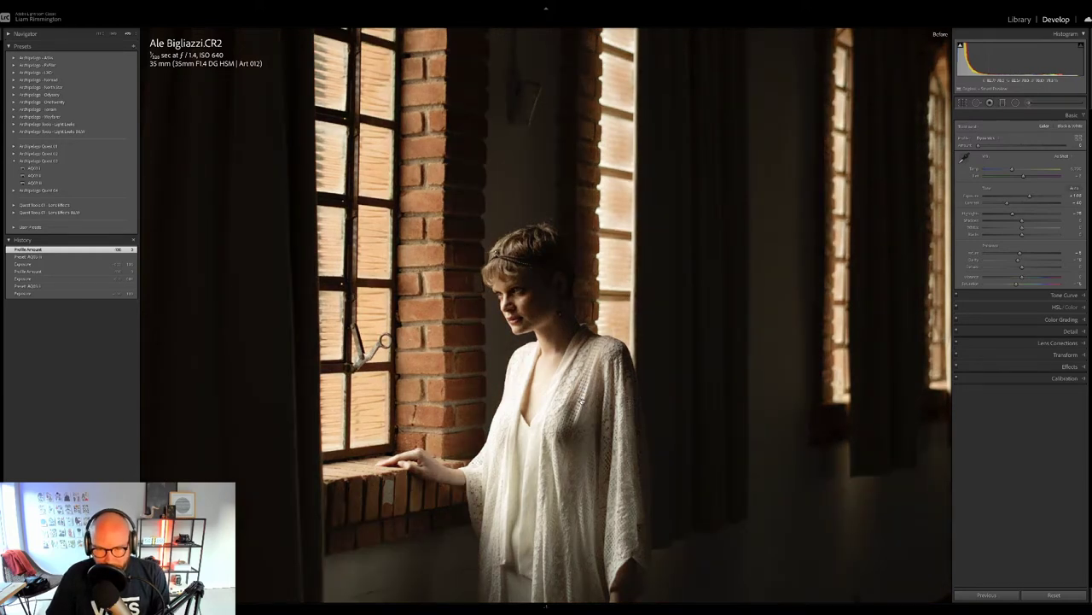
pyautogui.press('\\')
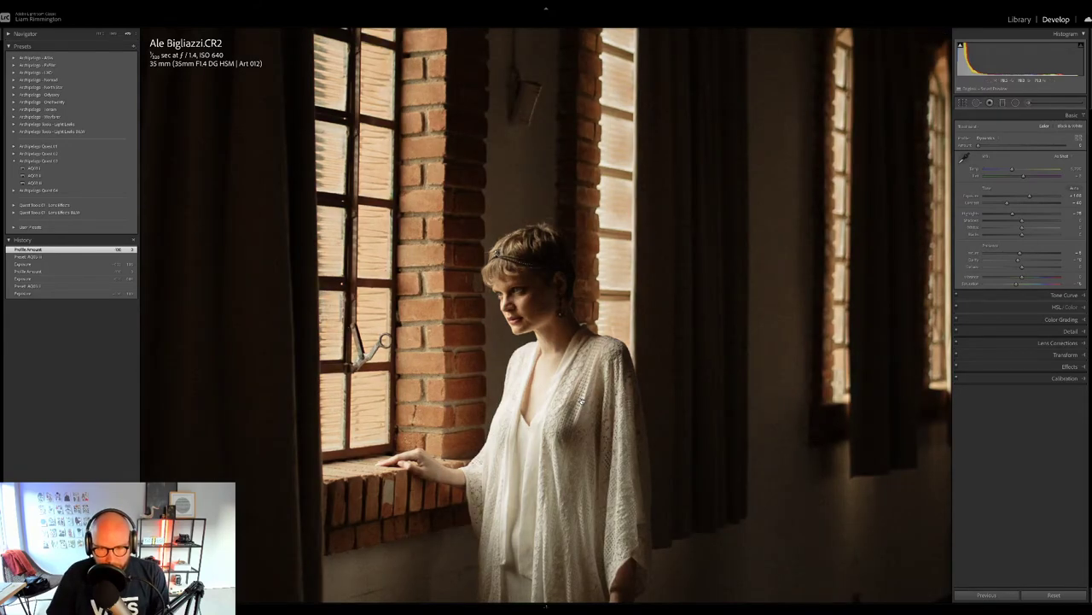
pyautogui.press('\\')
pyautogui.press('\\')
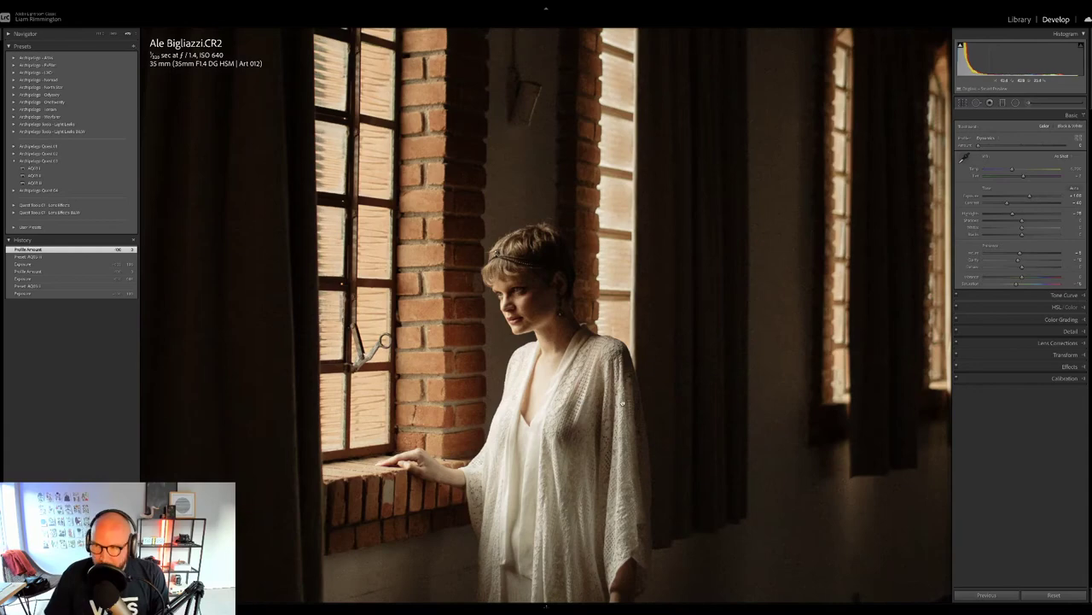
pyautogui.click(706, 378)
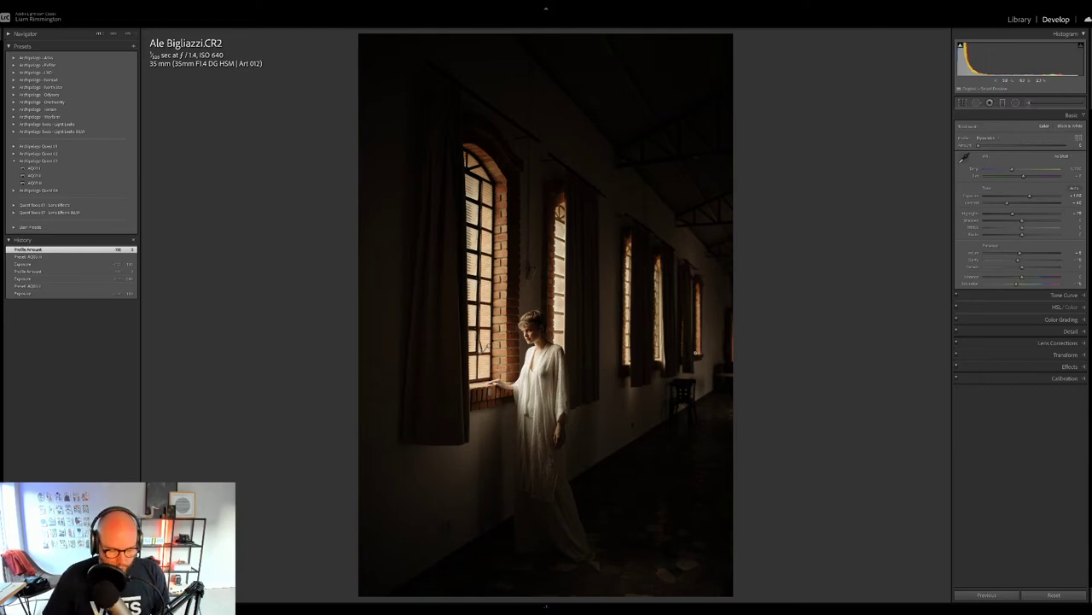
pyautogui.press('g')
pyautogui.click(786, 323)
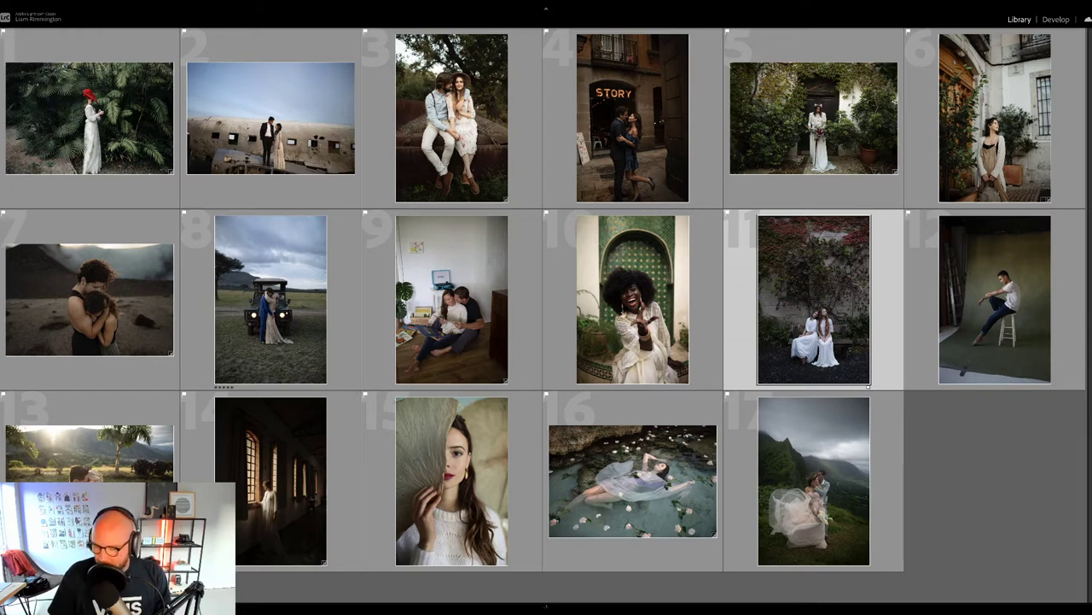
# Step: Select the laughing woman by the tiled arch and open her portrait in Develop
pyautogui.click(935, 469)
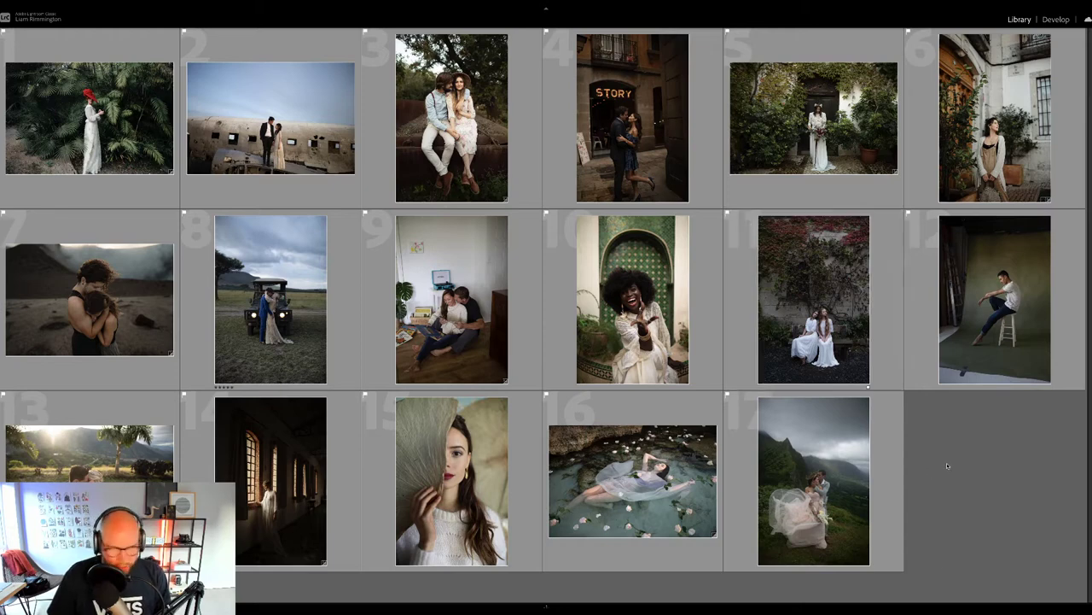
pyautogui.click(685, 221)
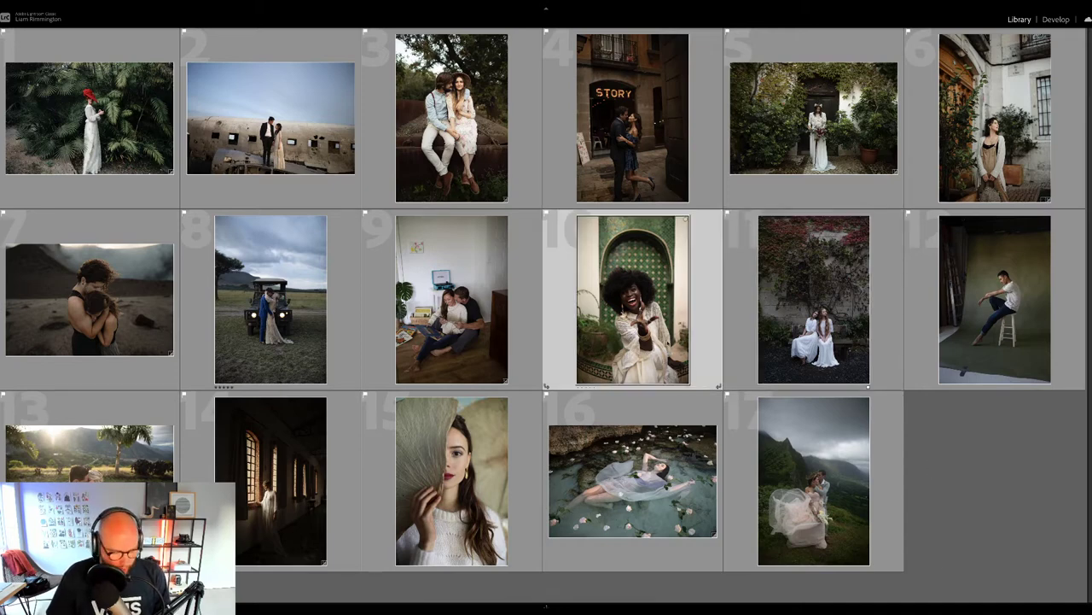
pyautogui.press('d')
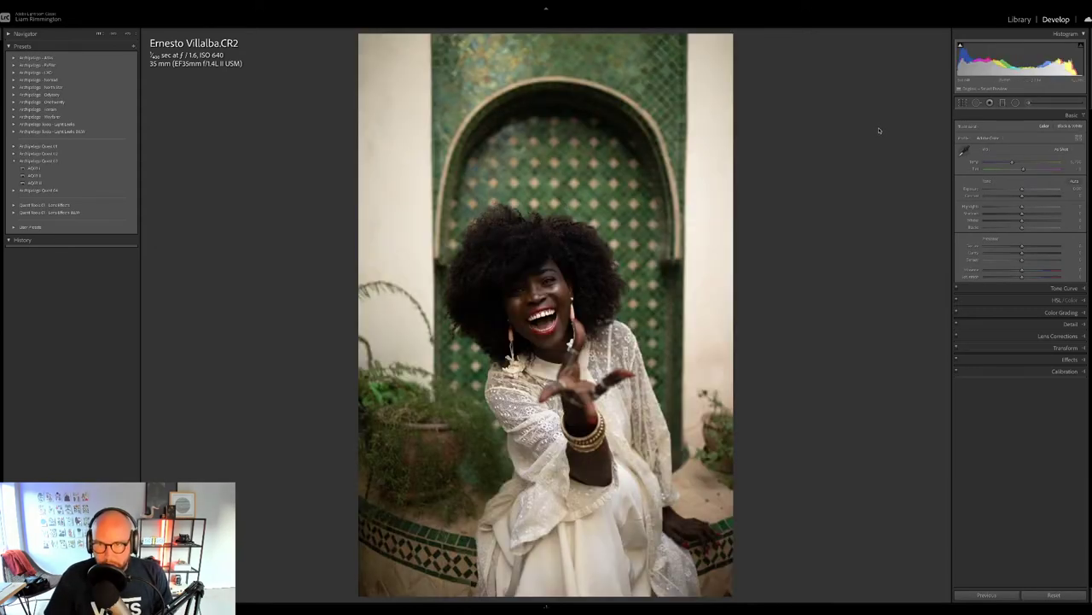
# Step: Apply Upright perspective correction, trying Auto and Level before settling on Full
pyautogui.click(1065, 347)
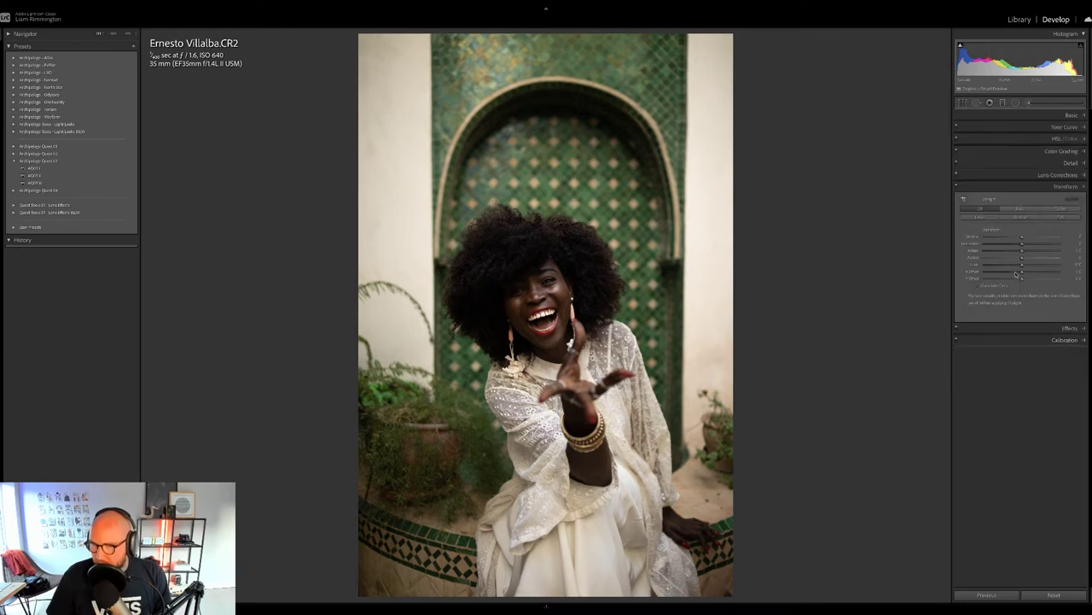
pyautogui.click(1021, 209)
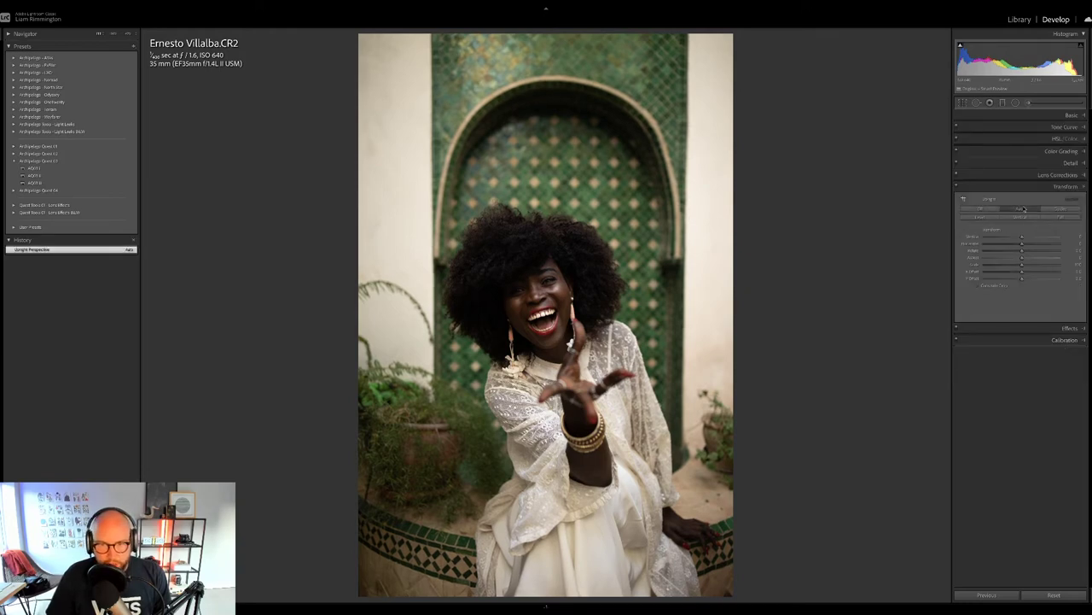
pyautogui.click(989, 218)
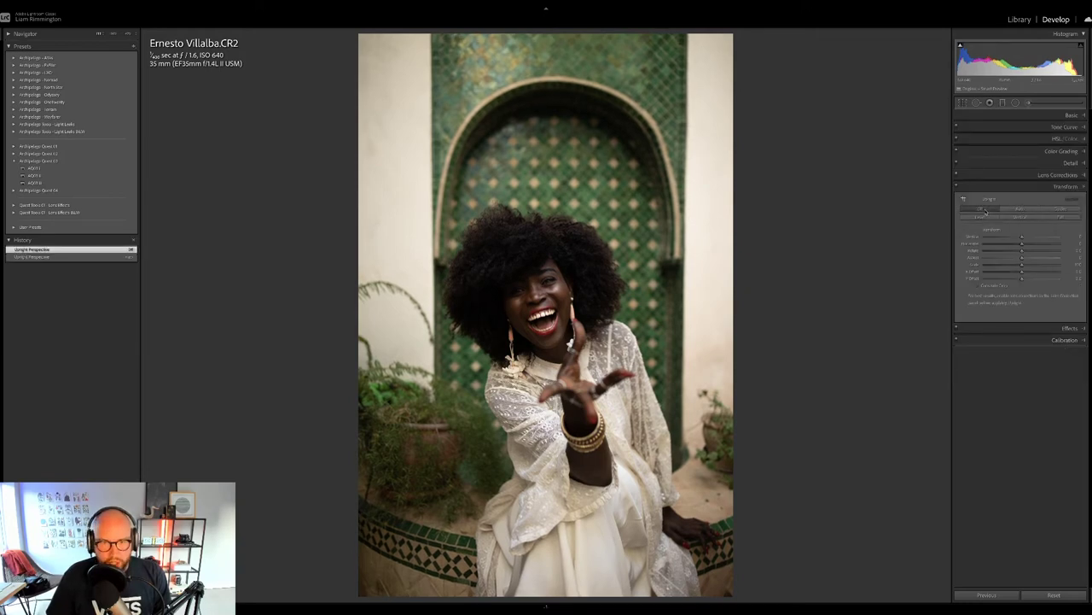
pyautogui.click(1057, 218)
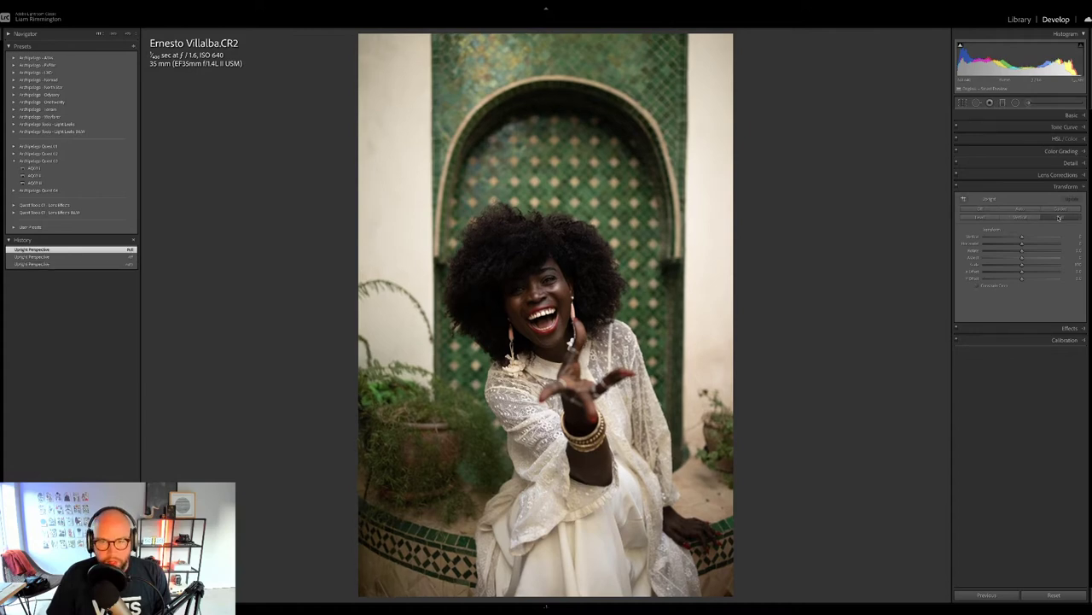
pyautogui.press('r')
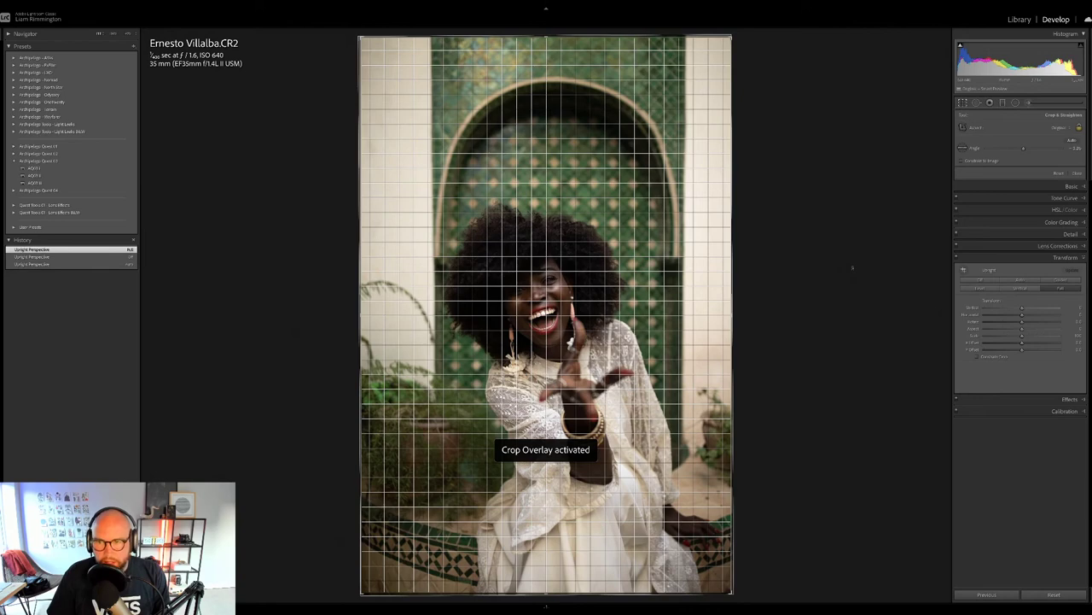
# Step: Commit the crop, raise the exposure, and slightly adjust the white balance temperature
pyautogui.press('d')
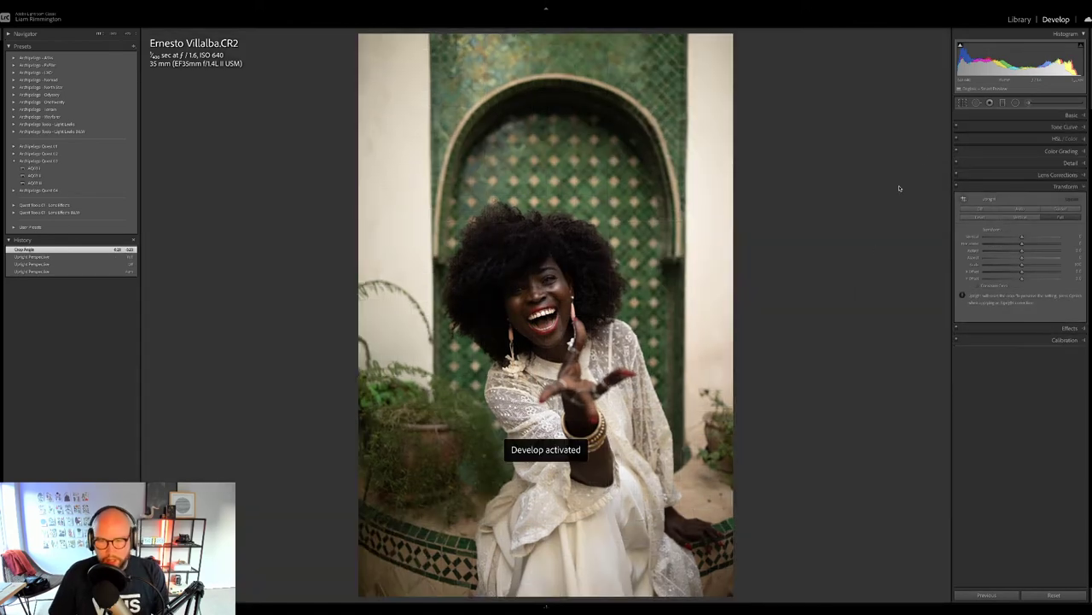
pyautogui.moveTo(1011, 61); pyautogui.dragTo(1029, 61)
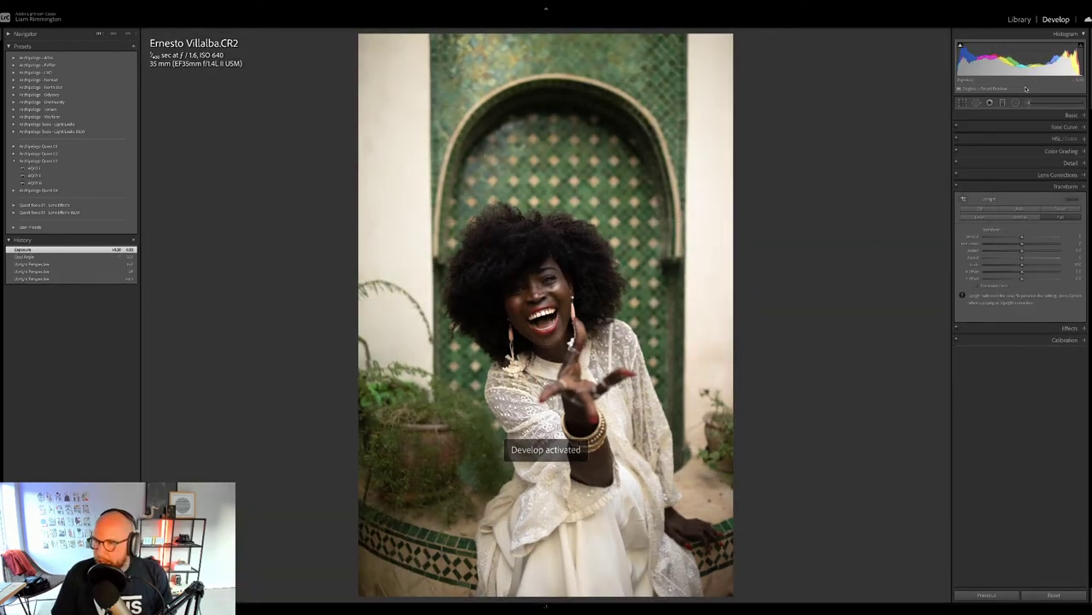
pyautogui.click(991, 114)
pyautogui.moveTo(1014, 163); pyautogui.dragTo(1012, 164)
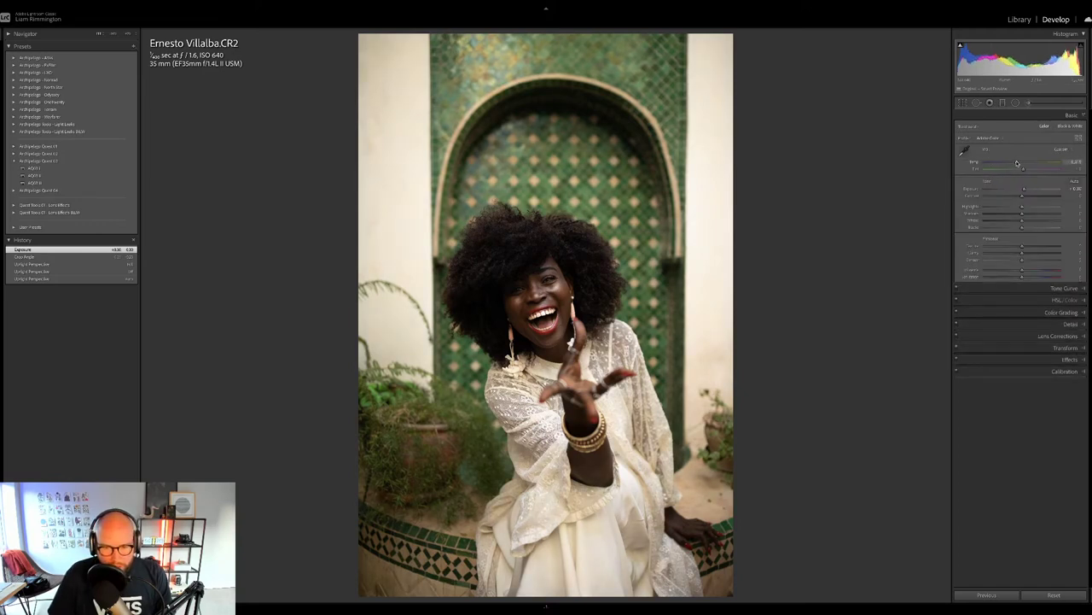
pyautogui.moveTo(1018, 163); pyautogui.dragTo(1016, 162)
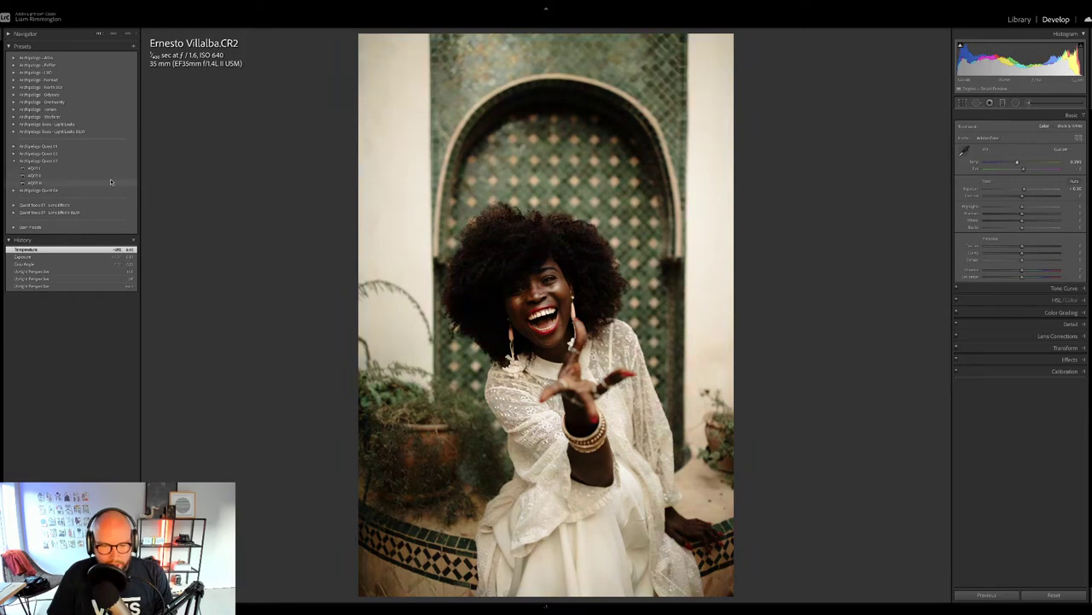
# Step: Apply the AQ01 1 preset, nudge exposure up, adjust the profile amount, and compare before/after
pyautogui.click(110, 172)
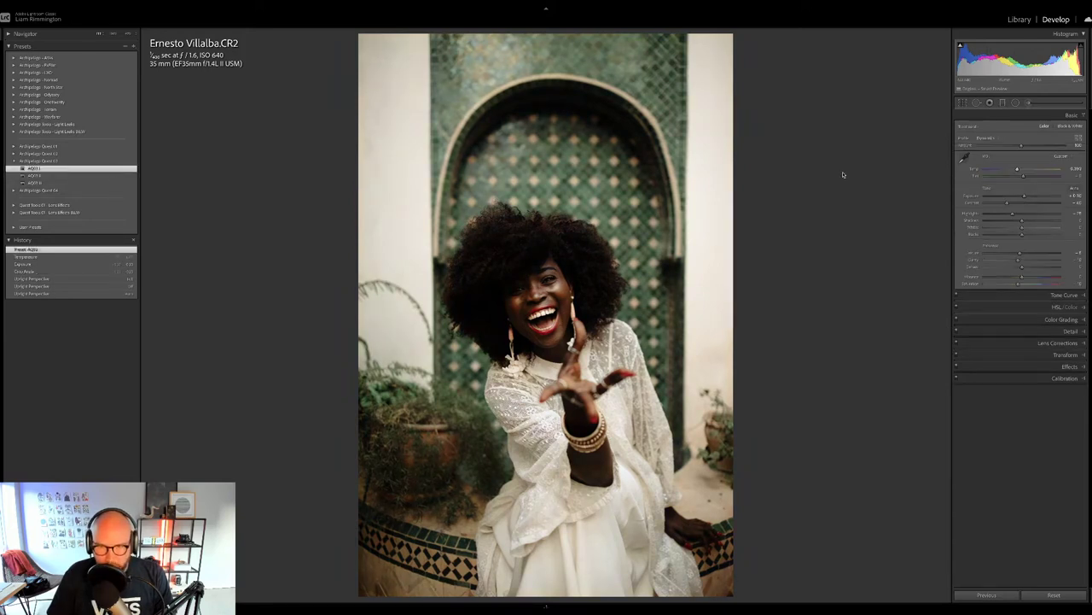
pyautogui.moveTo(1018, 55)
pyautogui.mouseDown()
pyautogui.moveTo(1063, 63)
pyautogui.moveTo(1020, 60)
pyautogui.mouseUp()
pyautogui.moveTo(1022, 145)
pyautogui.mouseDown()
pyautogui.moveTo(982, 154)
pyautogui.moveTo(1039, 146)
pyautogui.mouseUp()
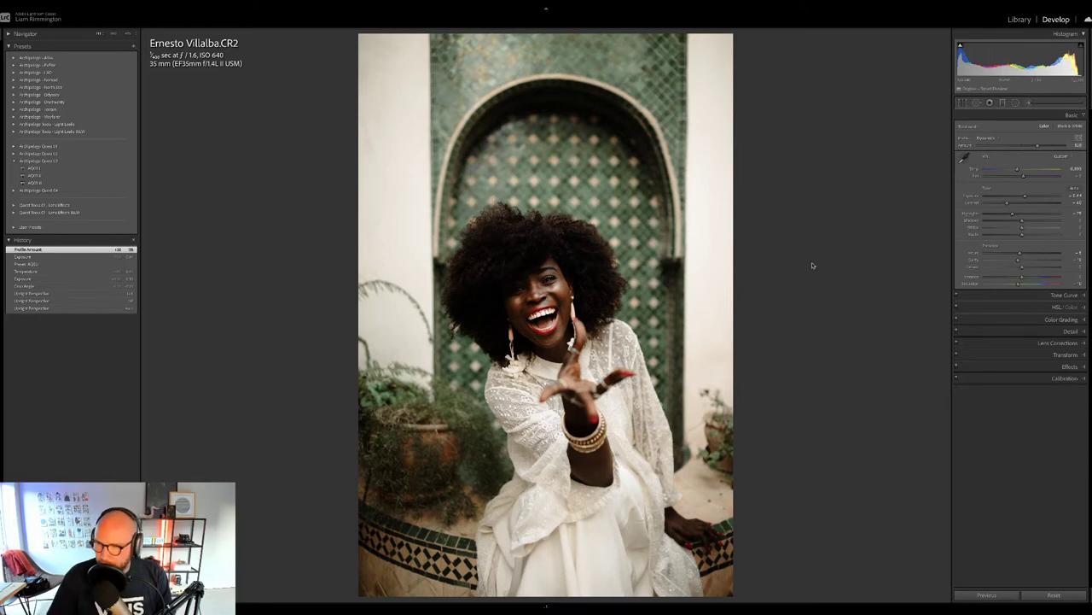
pyautogui.press('y')
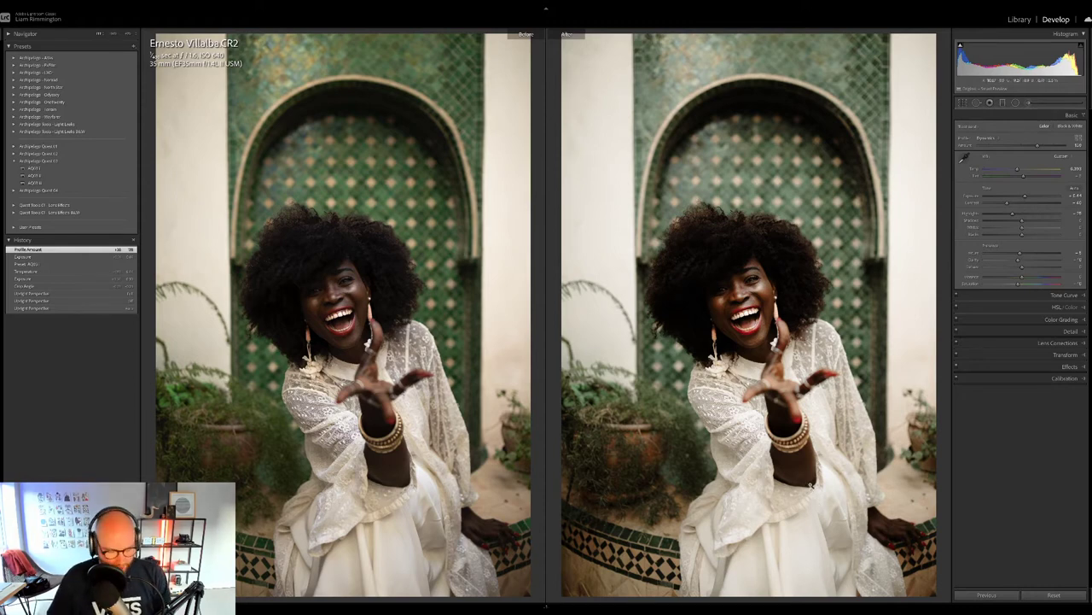
# Step: Exit the before/after view and return to the Library grid of 17 photos
pyautogui.press('y')
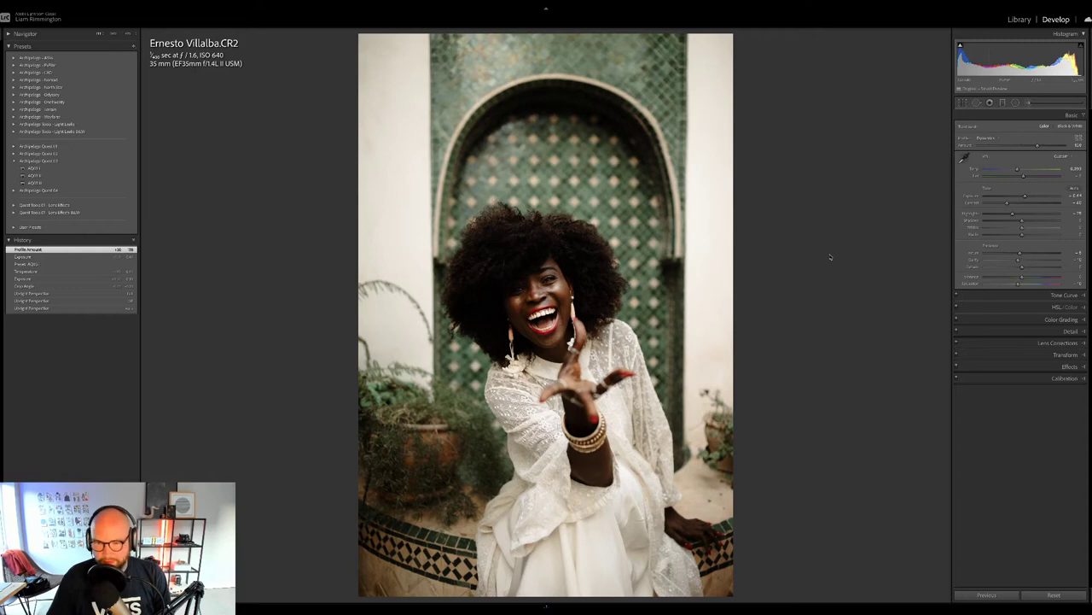
pyautogui.press('g')
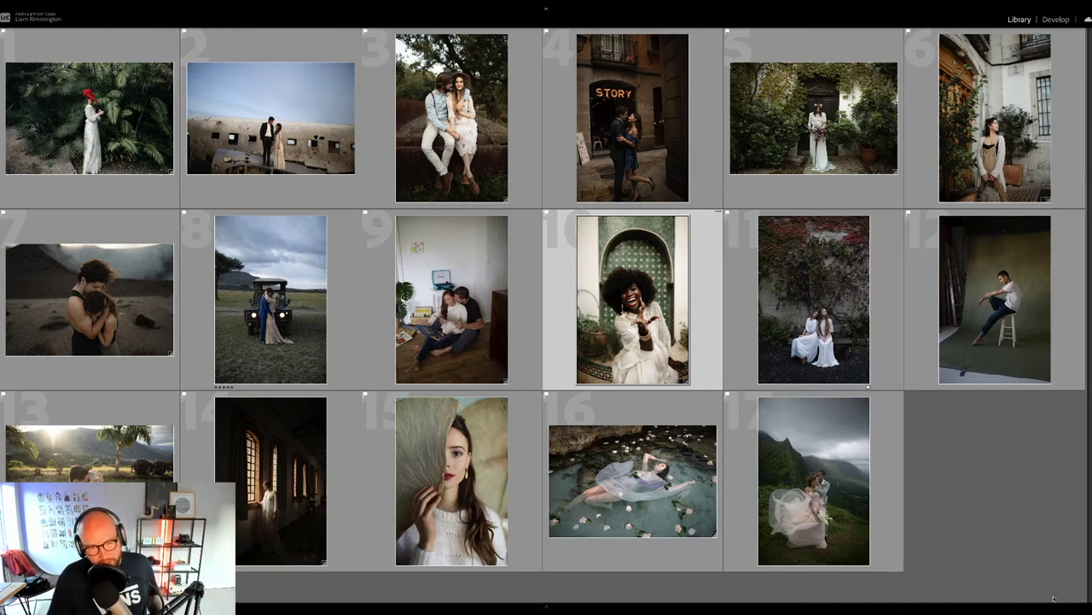
# Step: Open the couple-on-the-floor photo in Develop and pull the crop's top edge down, aspect locked
pyautogui.click(369, 307)
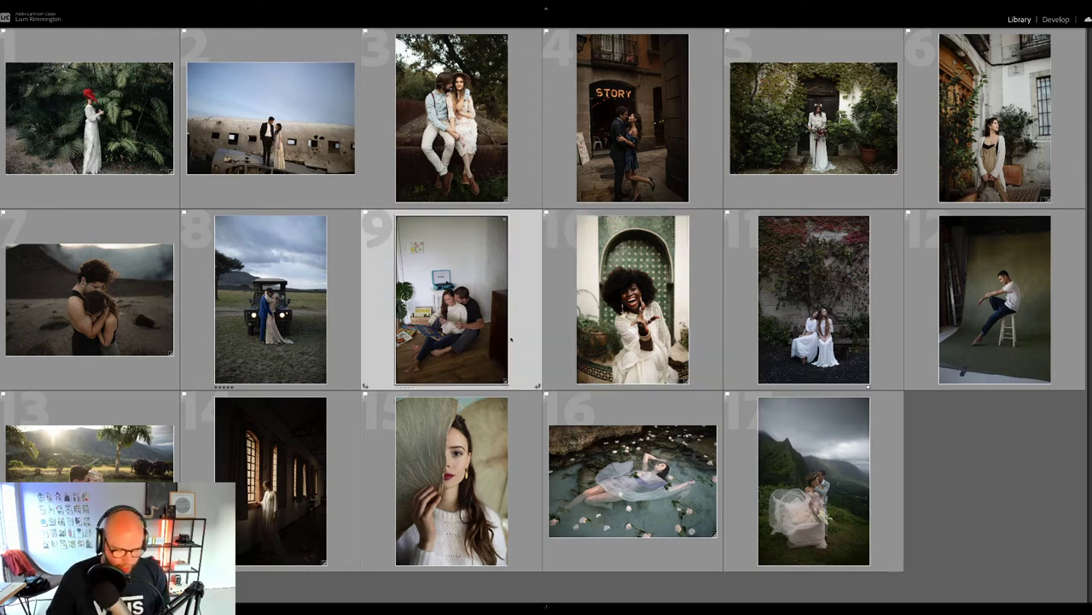
pyautogui.press('d')
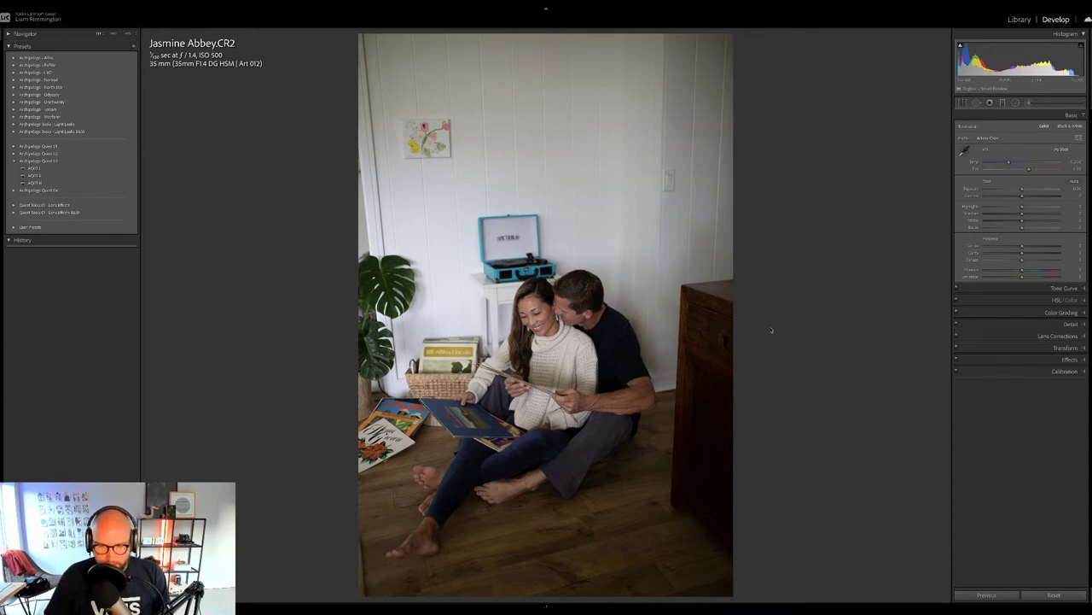
pyautogui.press('r')
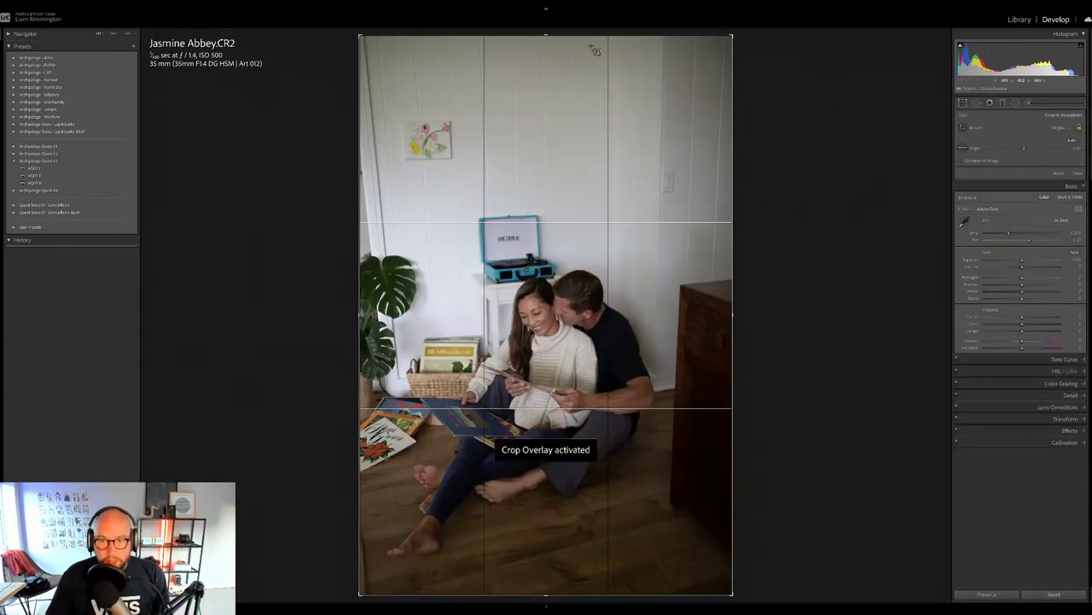
pyautogui.moveTo(547, 37); pyautogui.dragTo(553, 54)
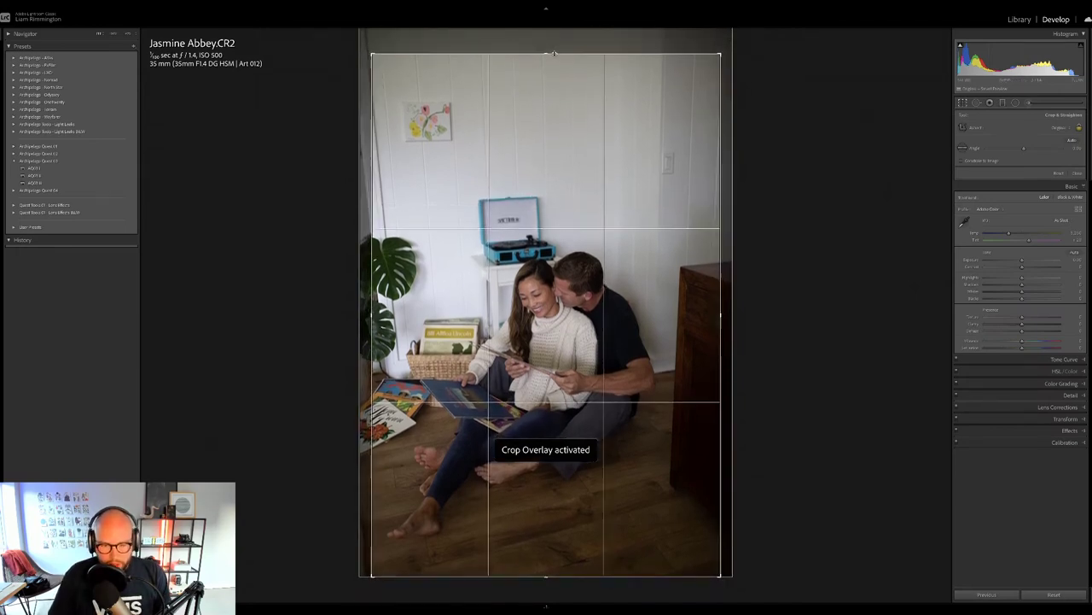
# Step: Commit the crop, brighten the couple photo's exposure, and set a custom Temp value
pyautogui.press('d')
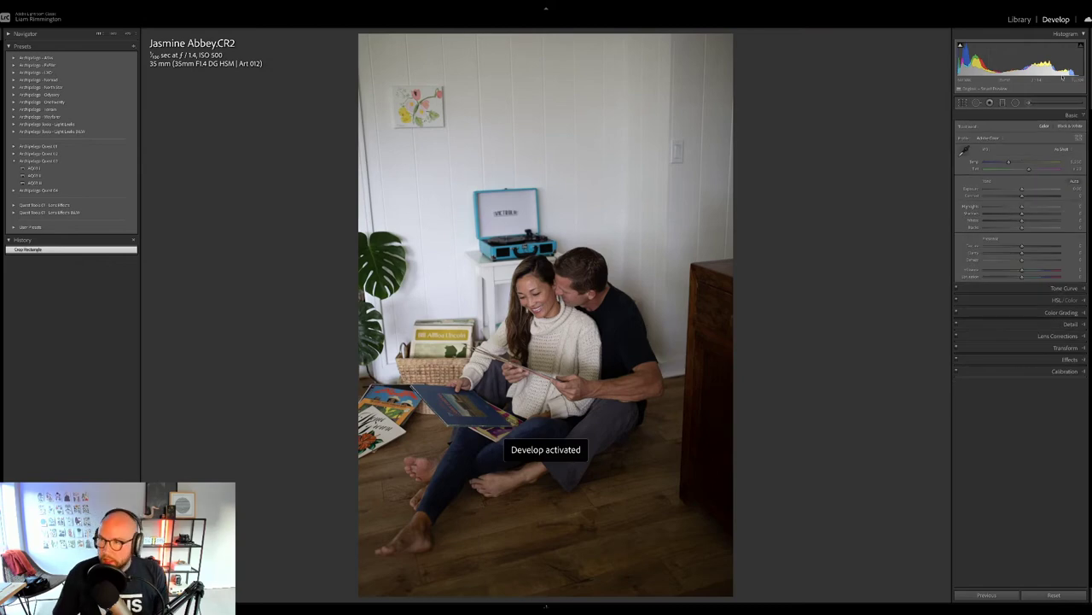
pyautogui.moveTo(1007, 58); pyautogui.dragTo(1013, 58)
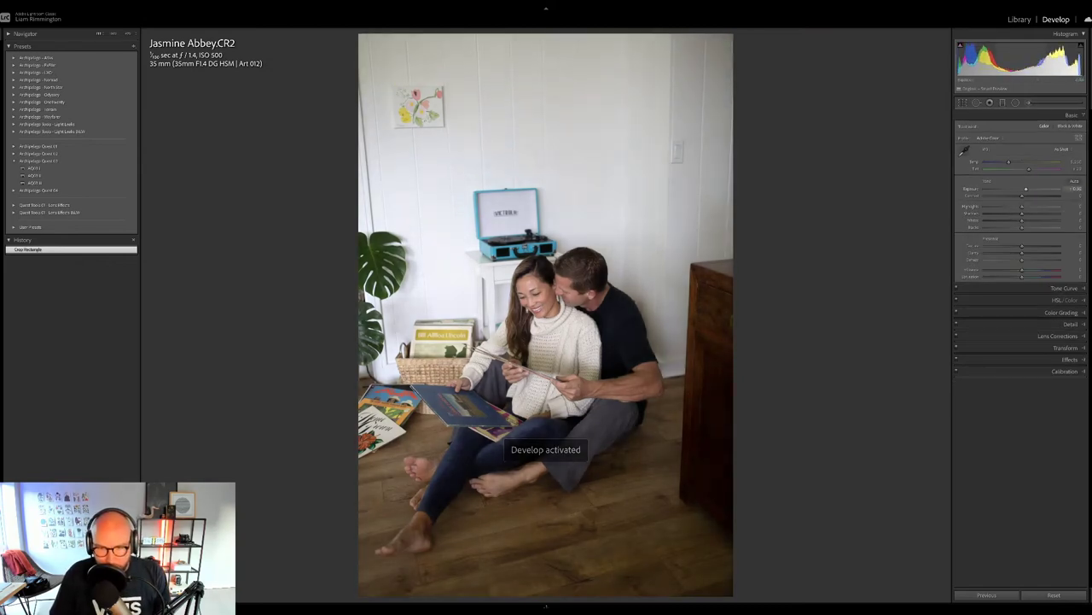
pyautogui.click(1013, 161)
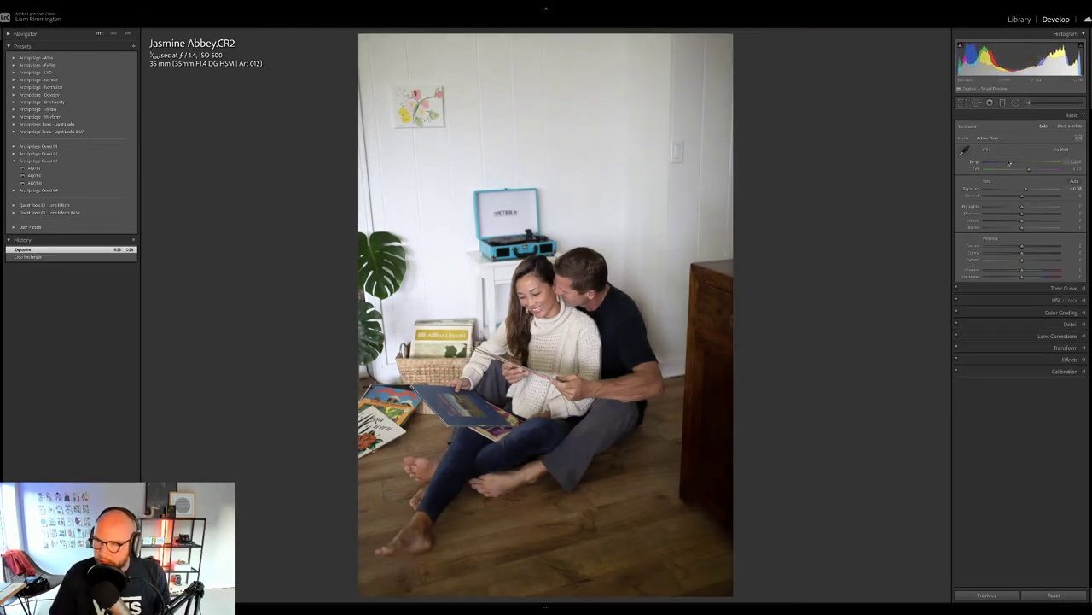
pyautogui.moveTo(1014, 161); pyautogui.dragTo(1012, 162)
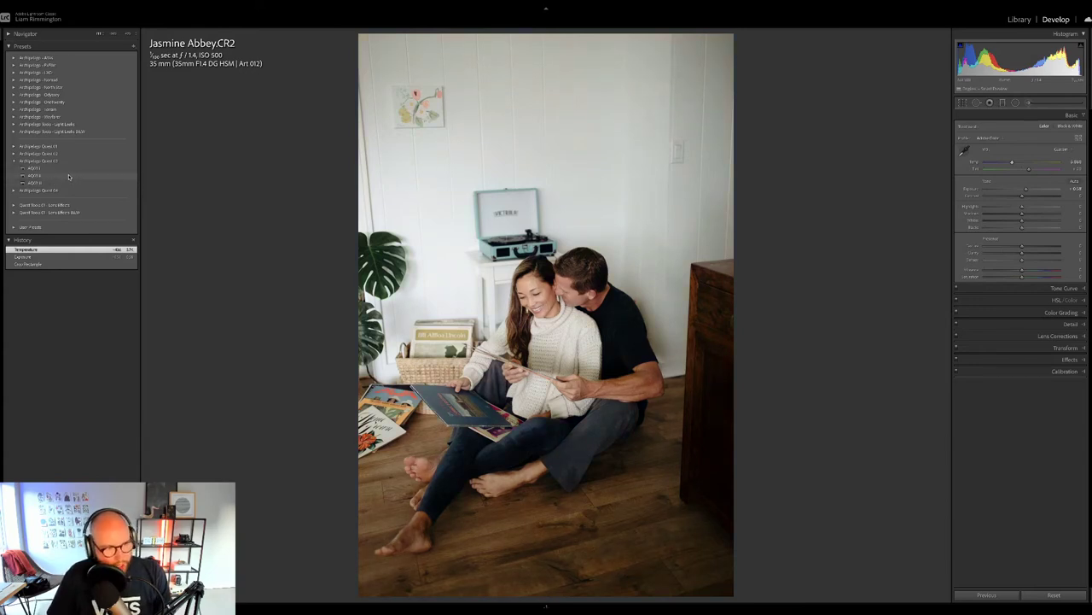
# Step: Apply the AQ3 II preset, settle its profile Amount slightly below default, and view Before/After
pyautogui.click(69, 175)
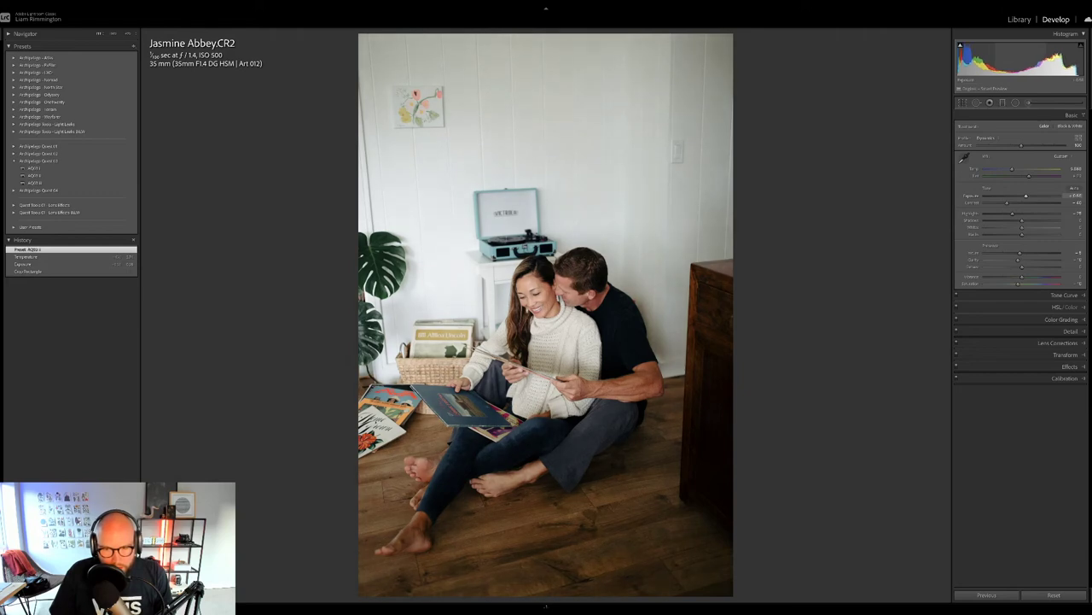
pyautogui.moveTo(1022, 146); pyautogui.dragTo(963, 163)
pyautogui.doubleClick(964, 161)
pyautogui.click(1016, 163)
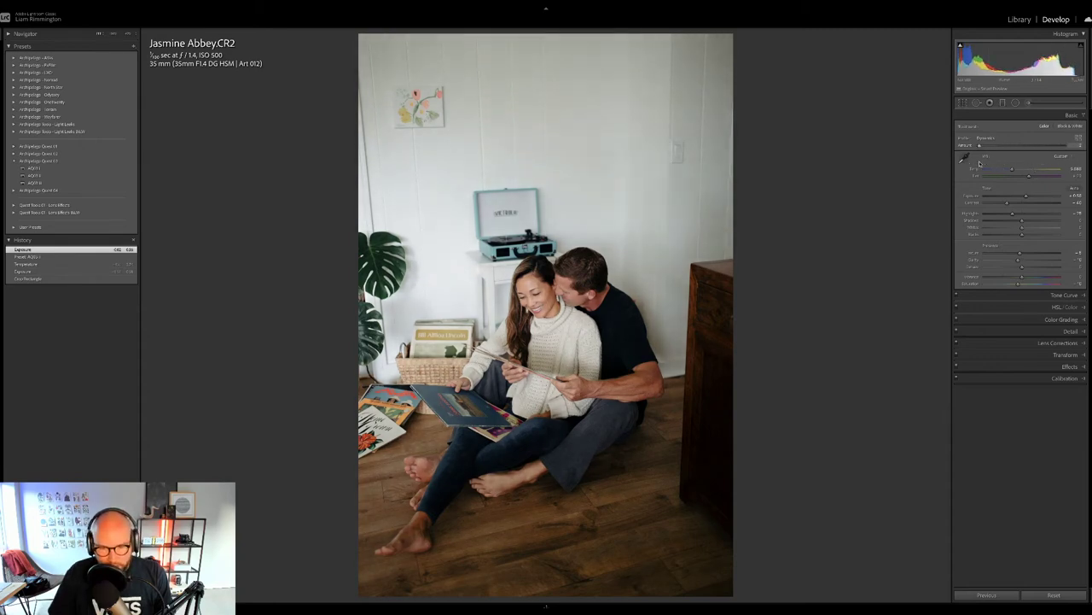
pyautogui.moveTo(1016, 163); pyautogui.dragTo(1028, 161)
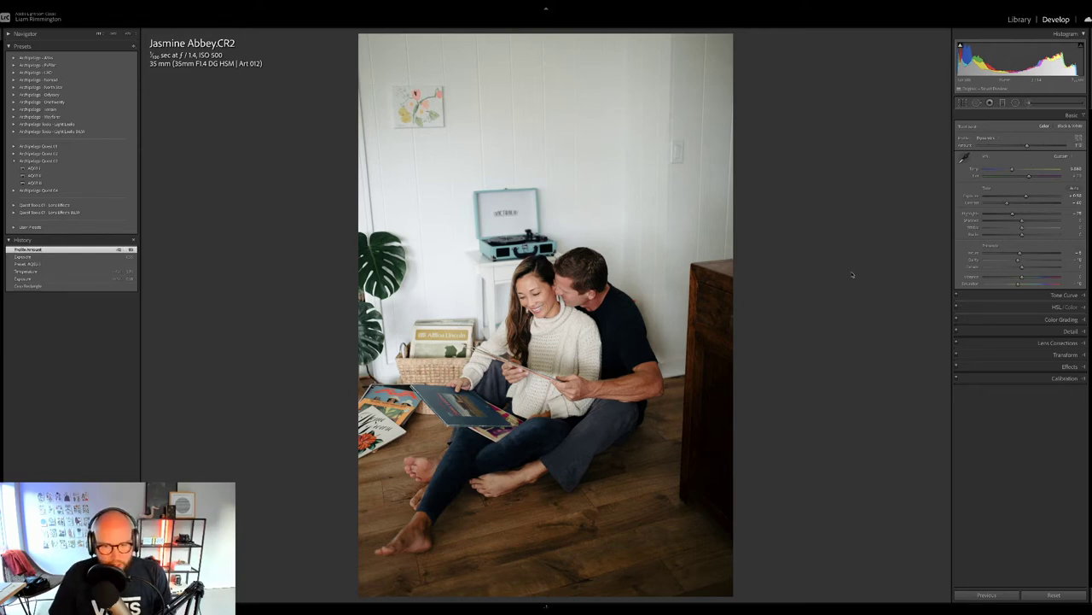
pyautogui.press('y')
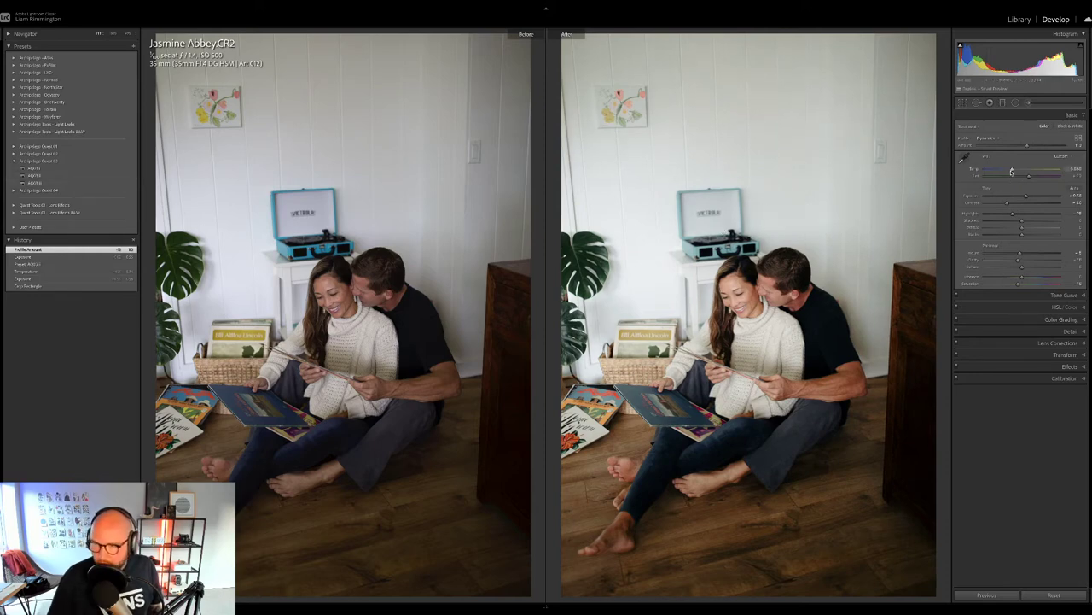
# Step: Warm the Temp slightly, then return to the Library grid and deselect the photo
pyautogui.moveTo(1012, 169); pyautogui.dragTo(1016, 170)
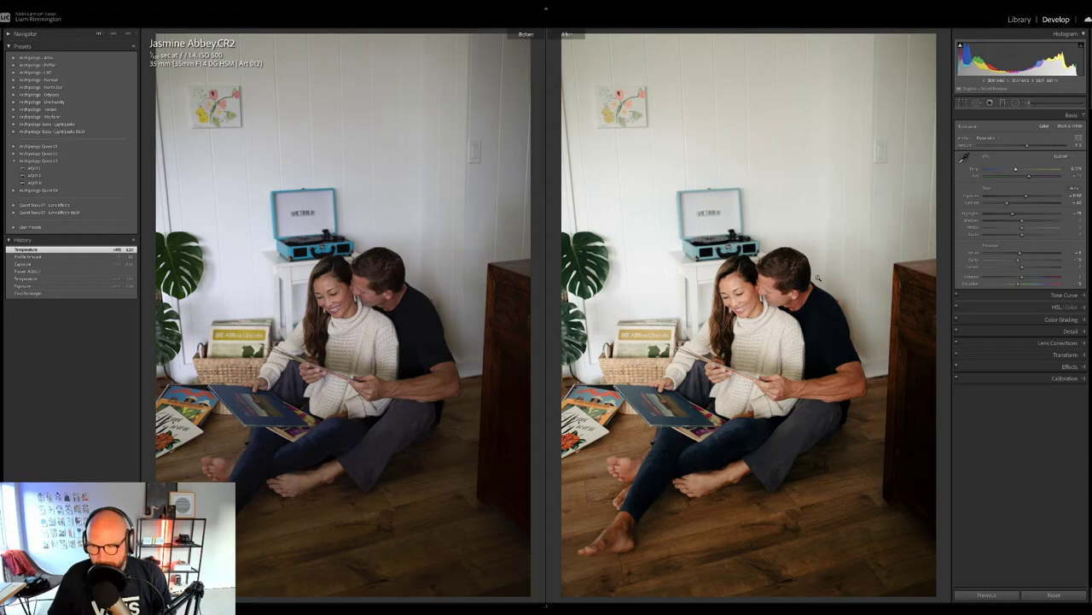
pyautogui.press('g')
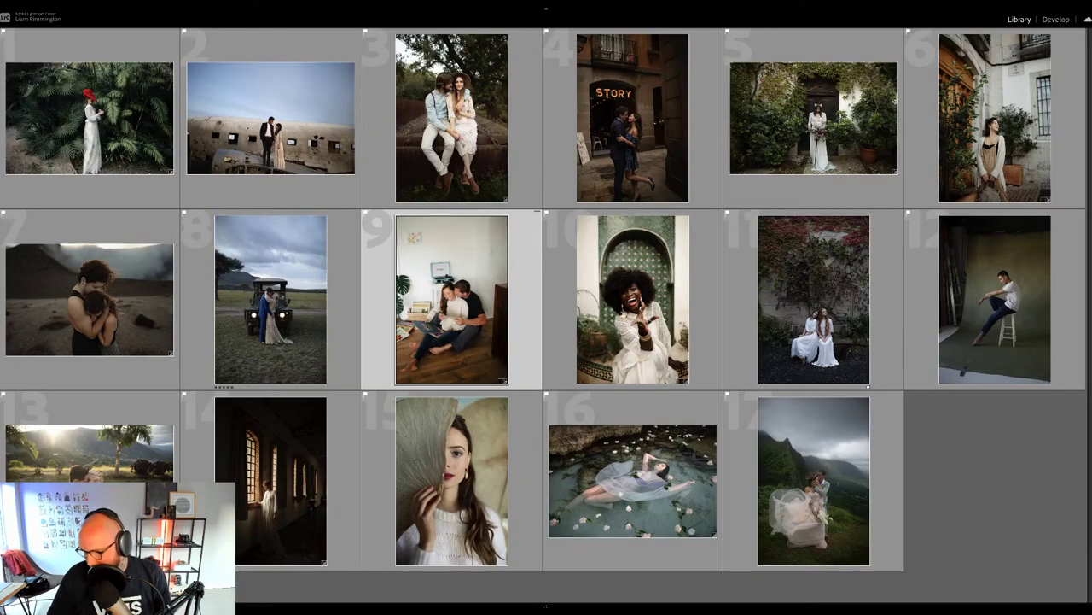
pyautogui.click(943, 448)
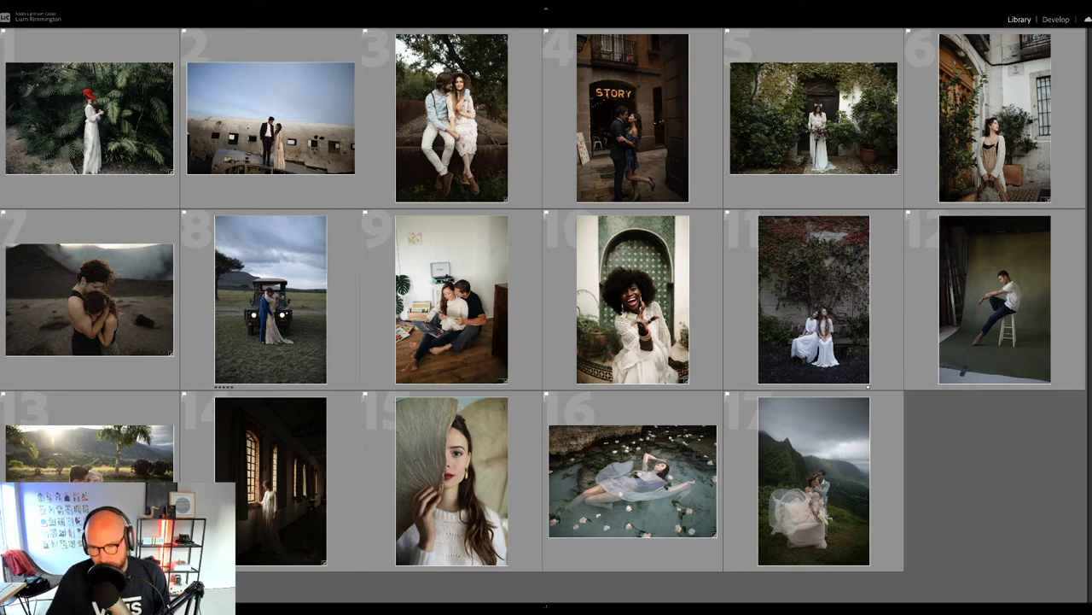
# Step: Select photo 17, the misty mountain couple, and open it in Develop
pyautogui.click(895, 467)
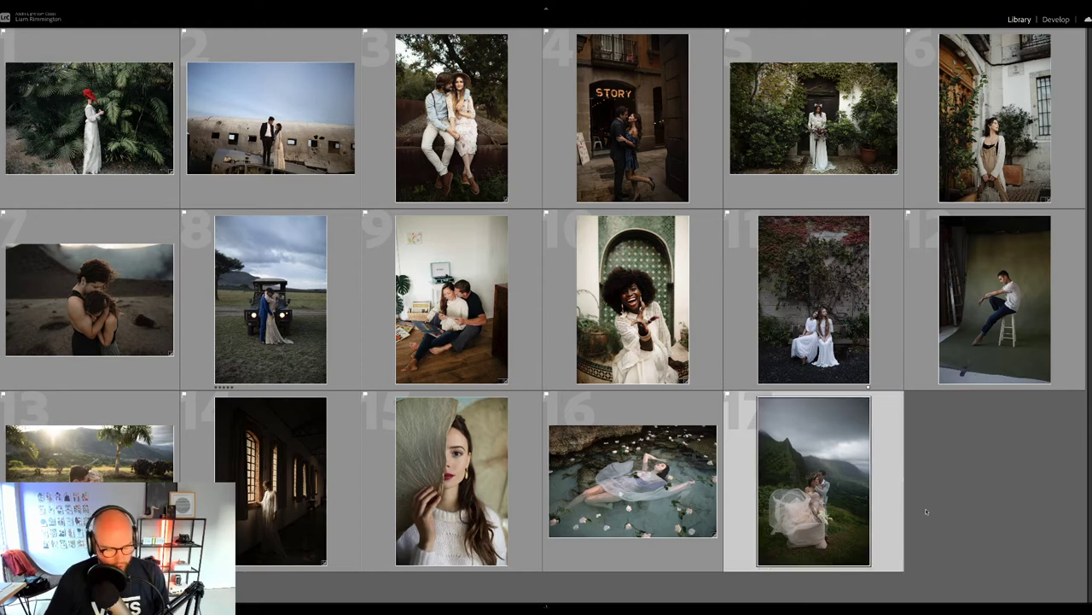
pyautogui.press('d')
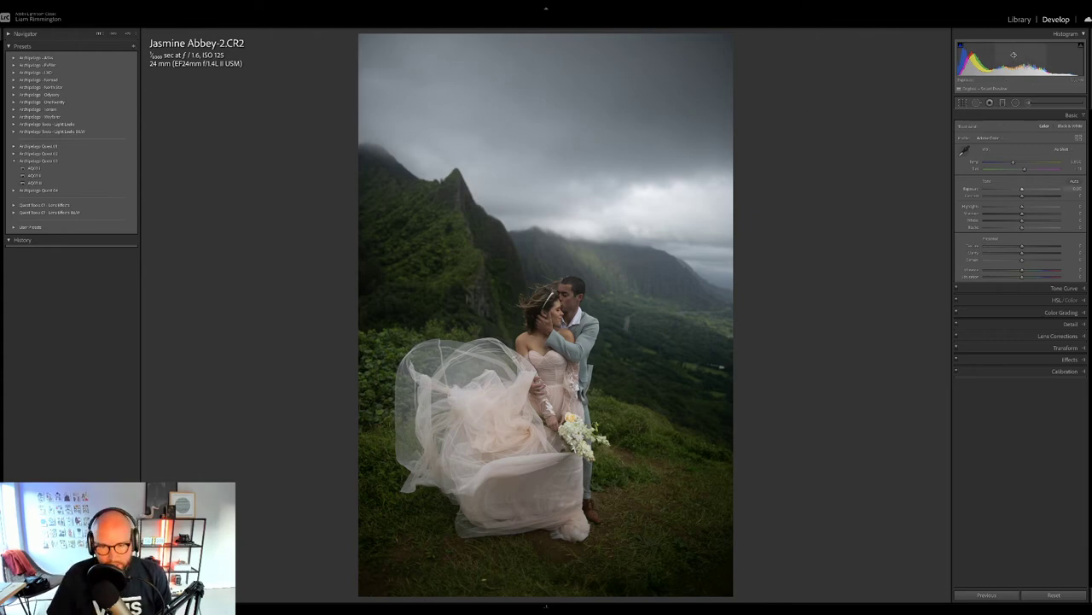
# Step: Raise the mountain photo's exposure from the histogram and nudge its Temp slider slightly
pyautogui.moveTo(973, 64); pyautogui.dragTo(981, 64)
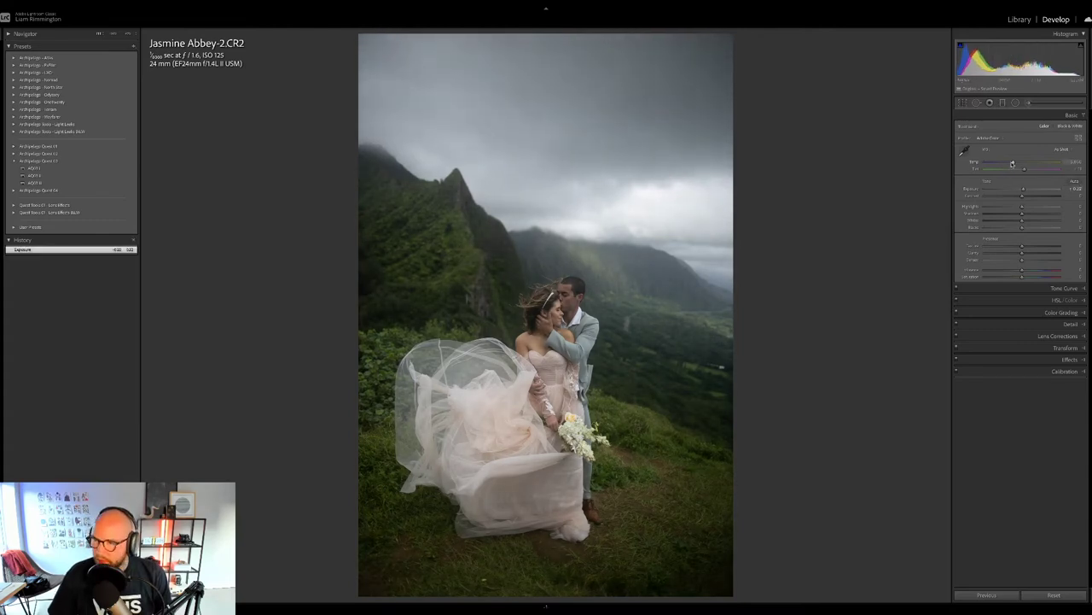
pyautogui.moveTo(1014, 163); pyautogui.dragTo(1015, 162)
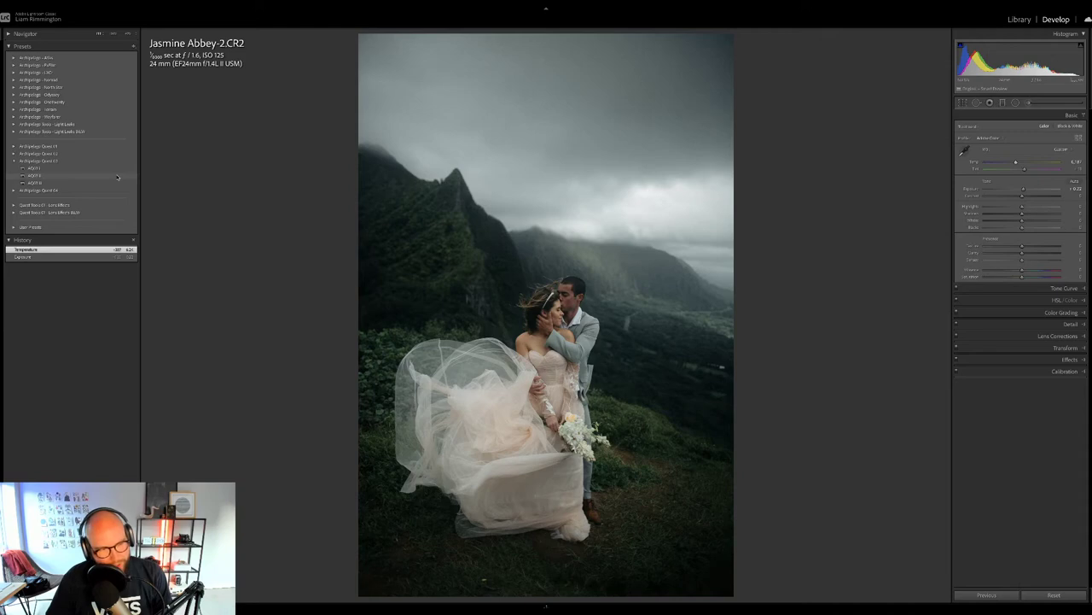
# Step: Apply the AQ3 II preset and compare against the unedited original
pyautogui.click(117, 177)
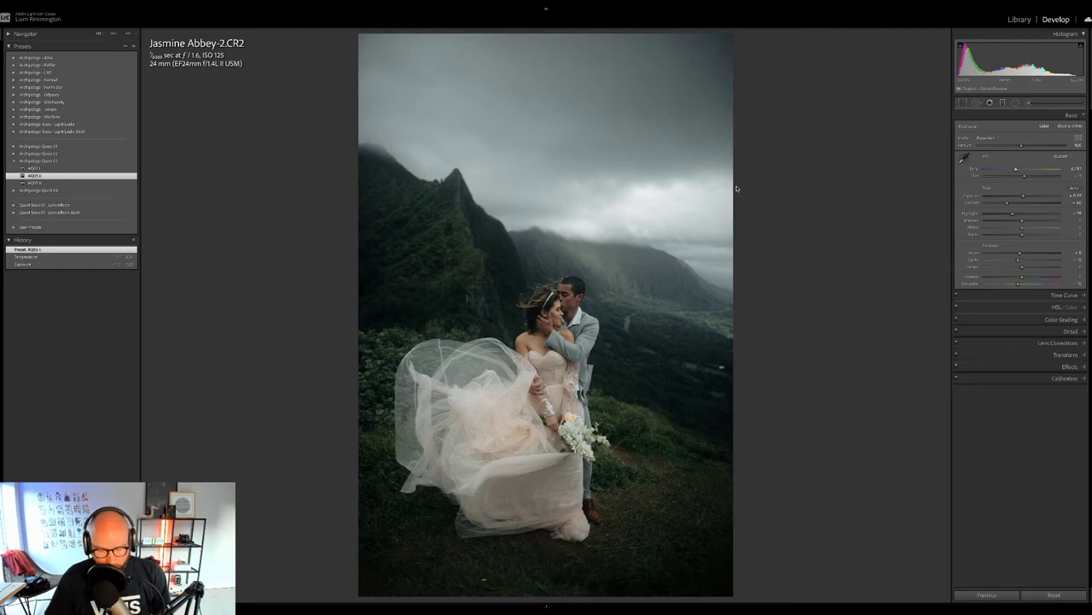
pyautogui.press('\\')
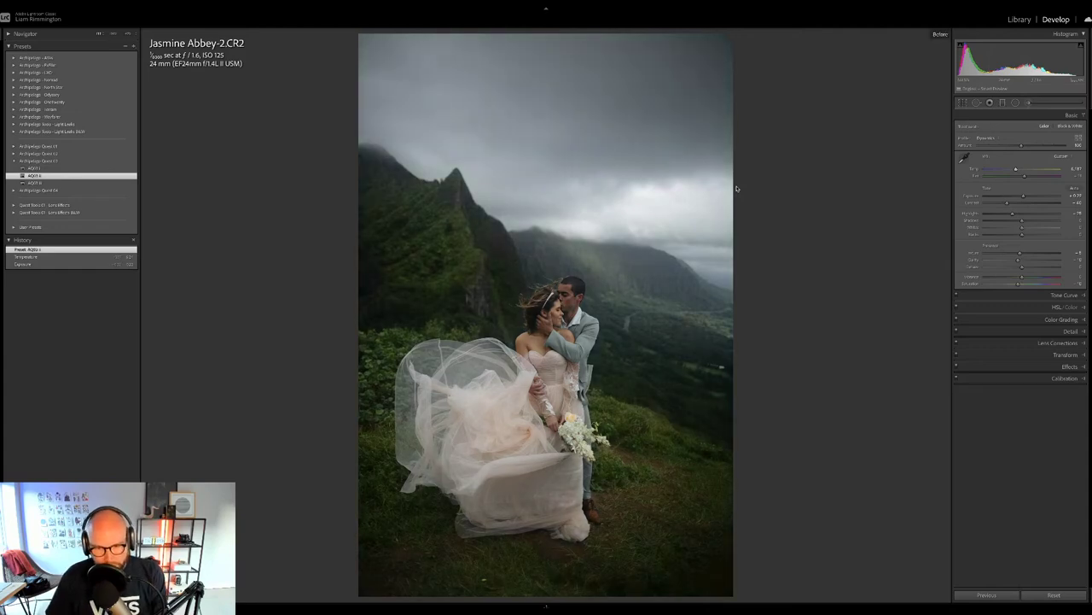
pyautogui.press('\\')
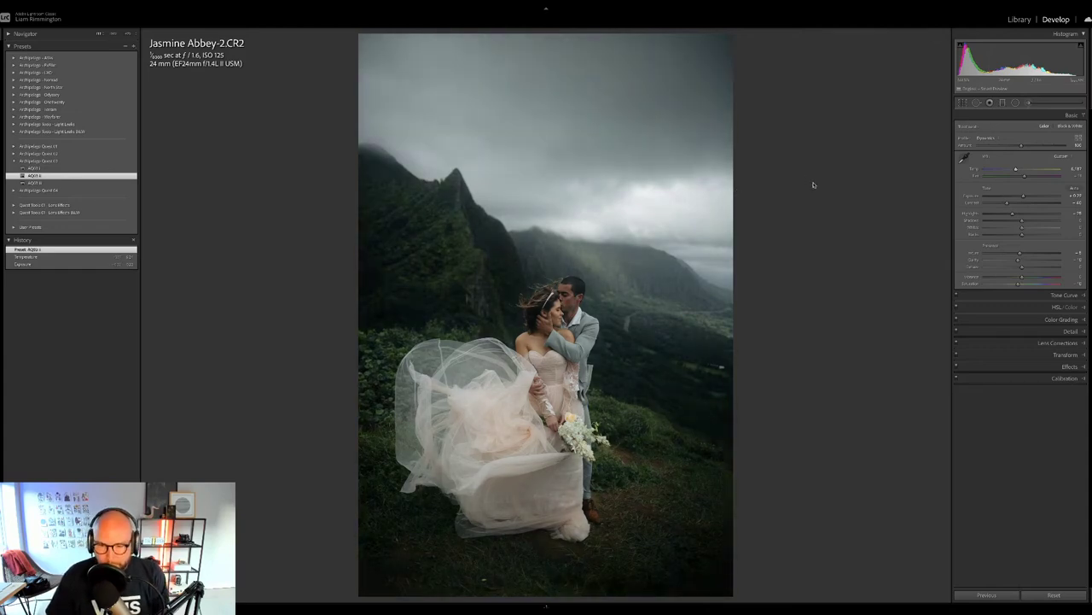
# Step: Fine-tune exposure, then push the profile Amount higher for a moodier look
pyautogui.moveTo(1024, 195); pyautogui.dragTo(1026, 195)
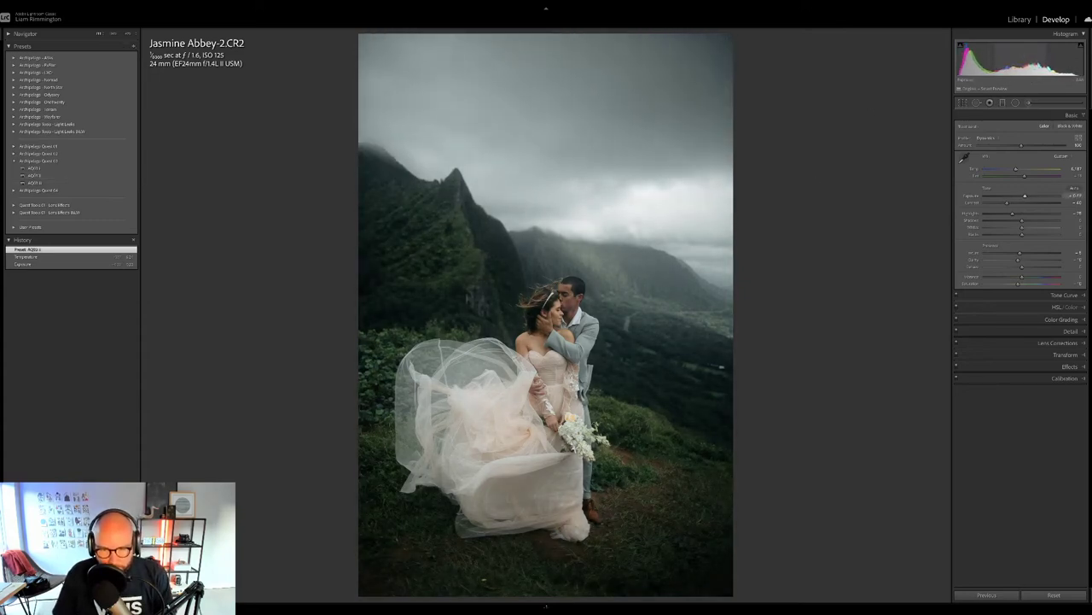
pyautogui.moveTo(1021, 56); pyautogui.dragTo(1014, 56)
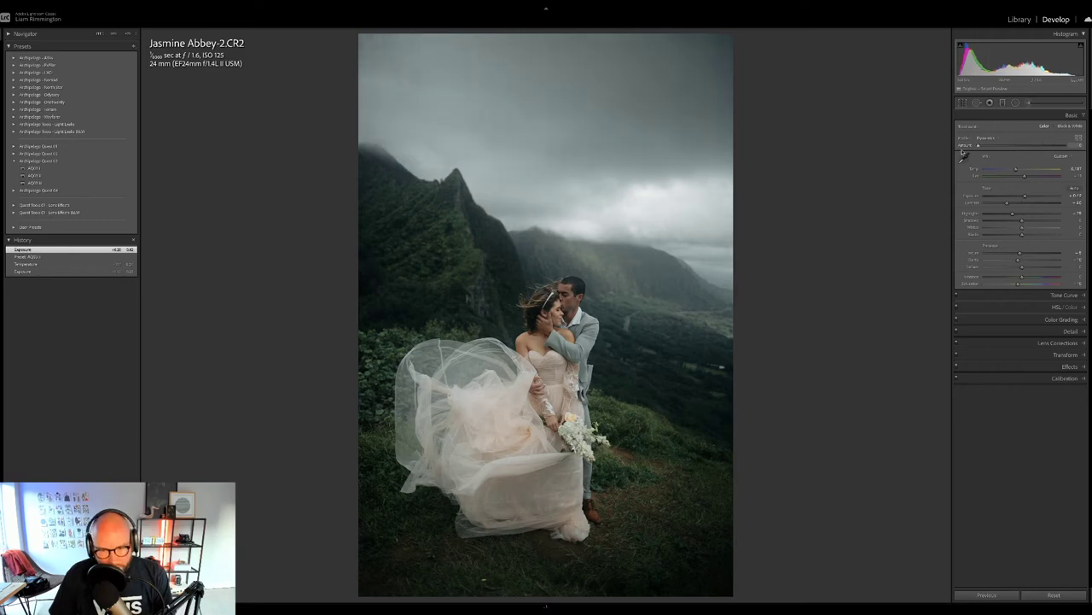
pyautogui.moveTo(1022, 151)
pyautogui.mouseDown()
pyautogui.moveTo(1080, 157)
pyautogui.moveTo(933, 166)
pyautogui.moveTo(1039, 164)
pyautogui.mouseUp()
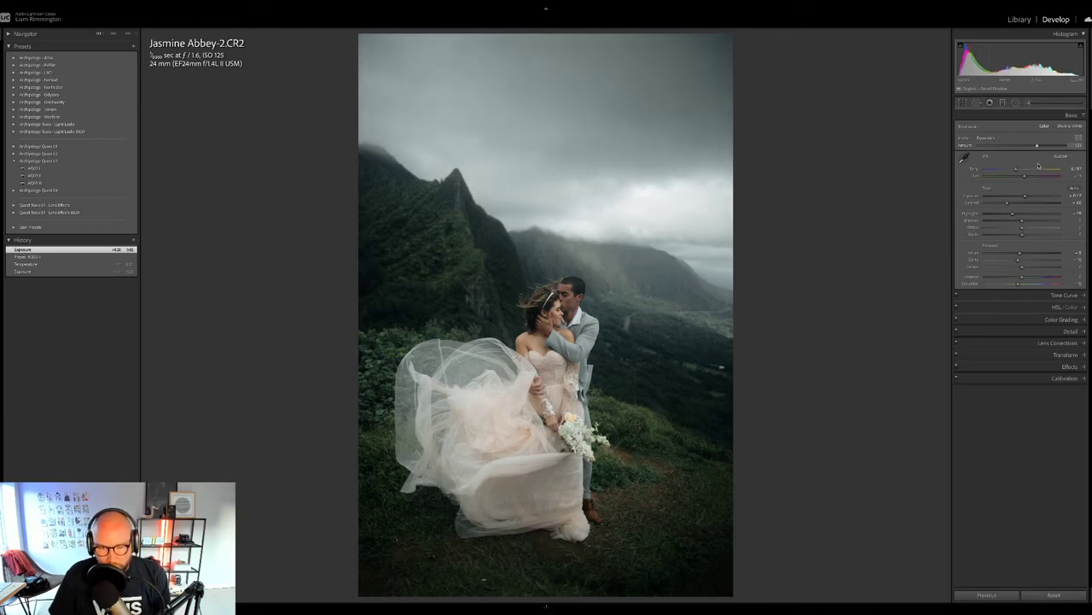
pyautogui.moveTo(1039, 165); pyautogui.dragTo(1054, 167)
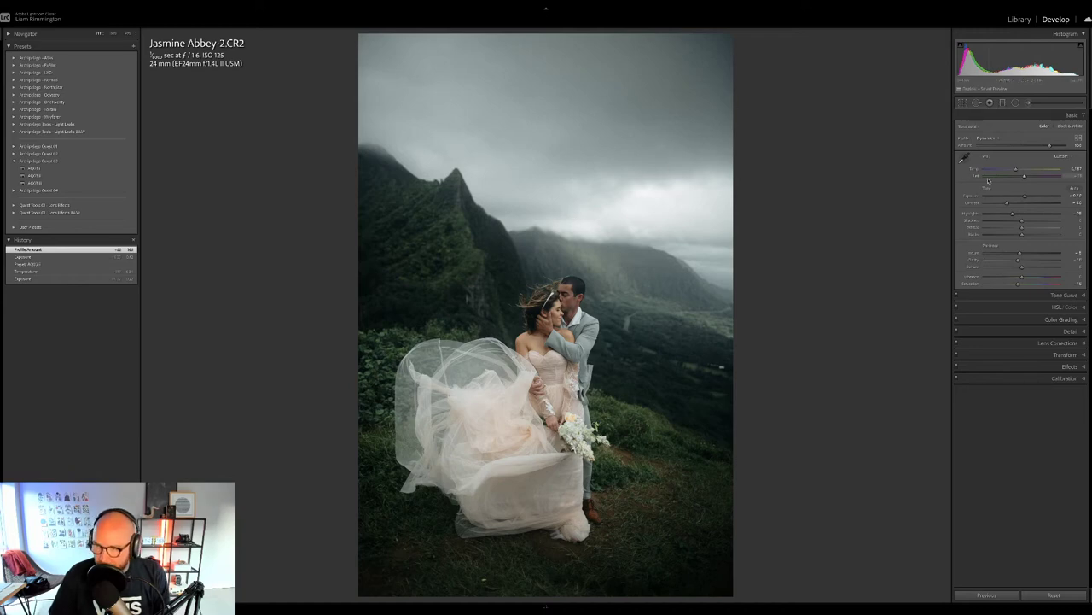
# Step: Adjust the white balance temperature and view the photo in Before/After
pyautogui.moveTo(1015, 171); pyautogui.dragTo(1022, 170)
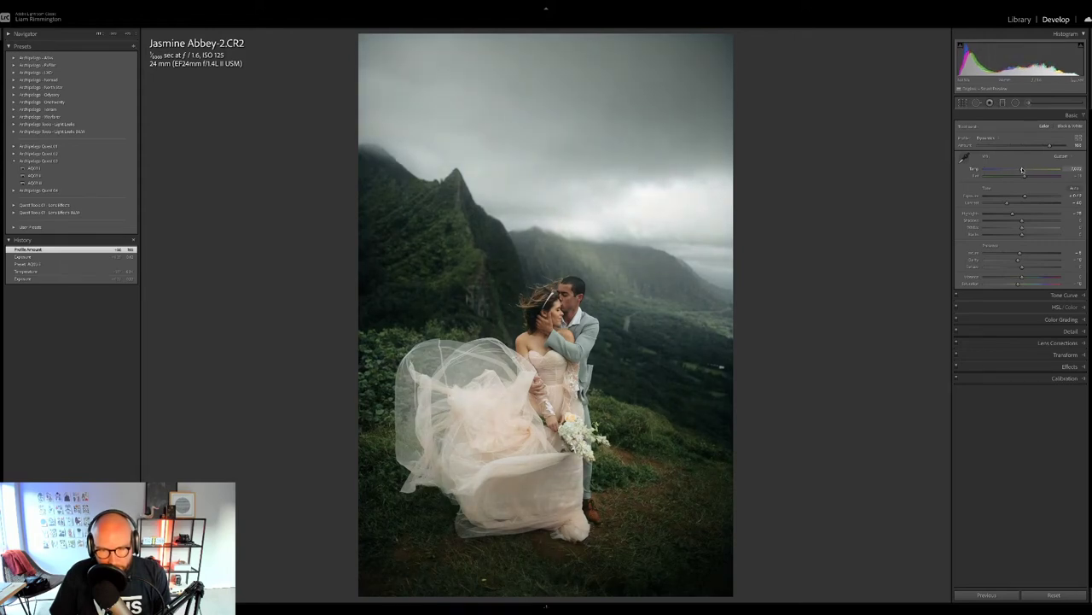
pyautogui.moveTo(1022, 171); pyautogui.dragTo(1023, 170)
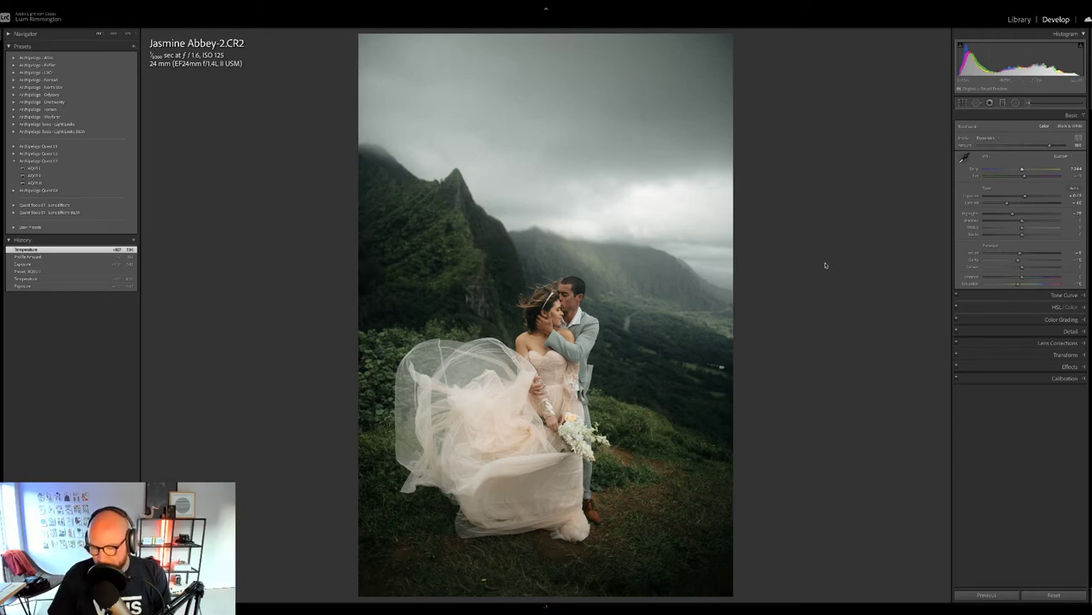
pyautogui.press('y')
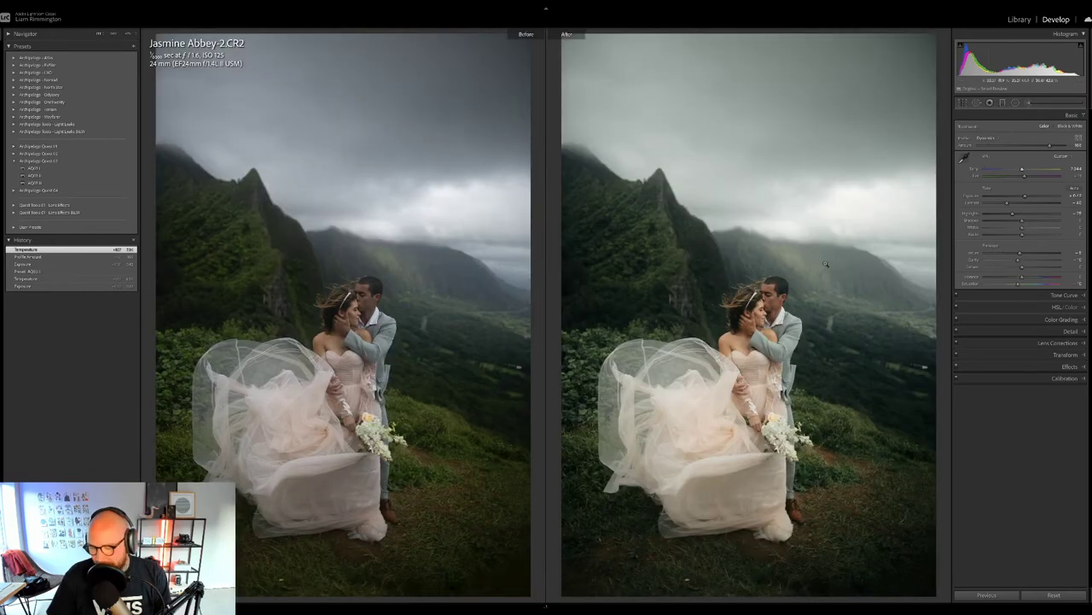
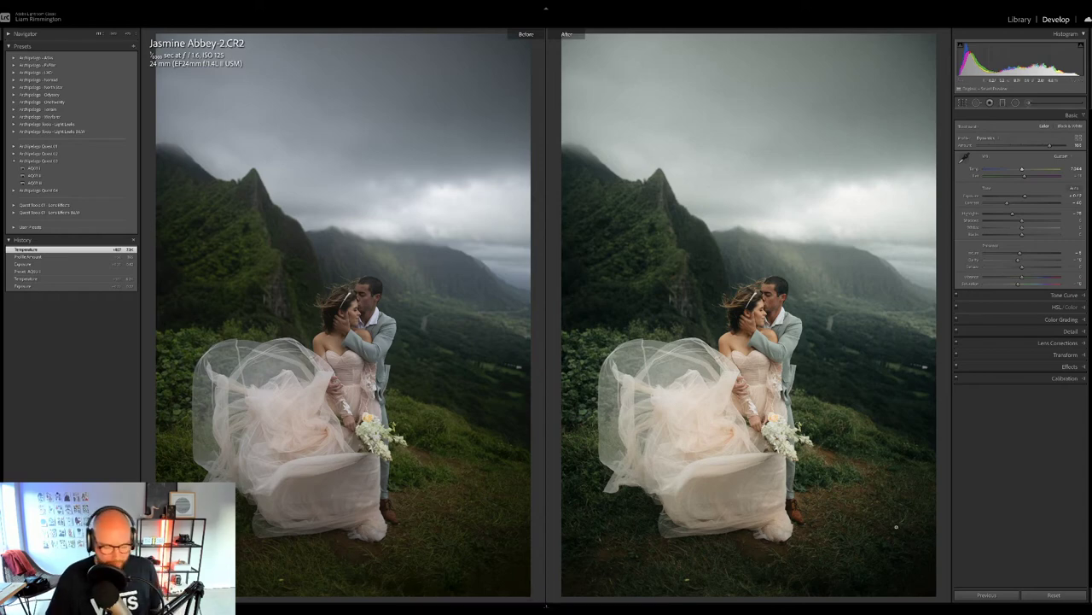
# Step: Exit Before/After, return to the Library grid, deselect the mountain couple photo and select thumbnail 15
pyautogui.press('y')
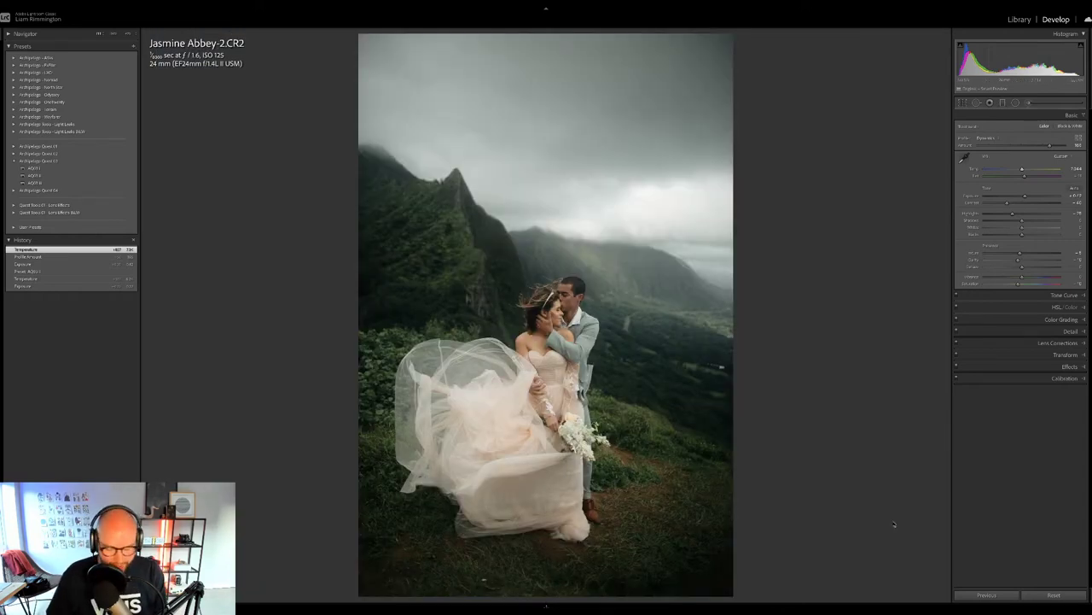
pyautogui.press('g')
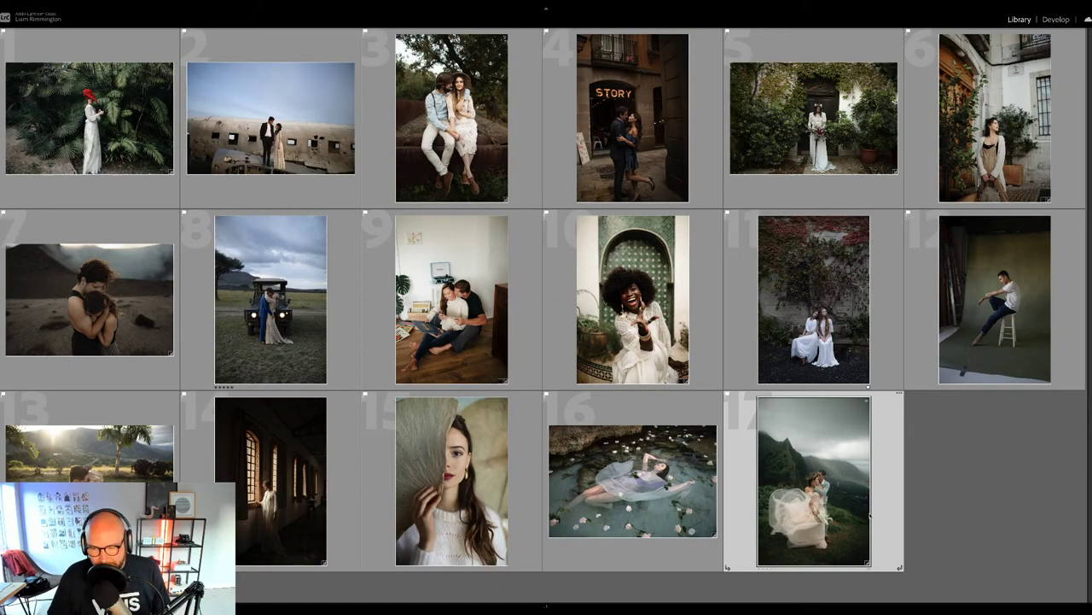
pyautogui.click(960, 461)
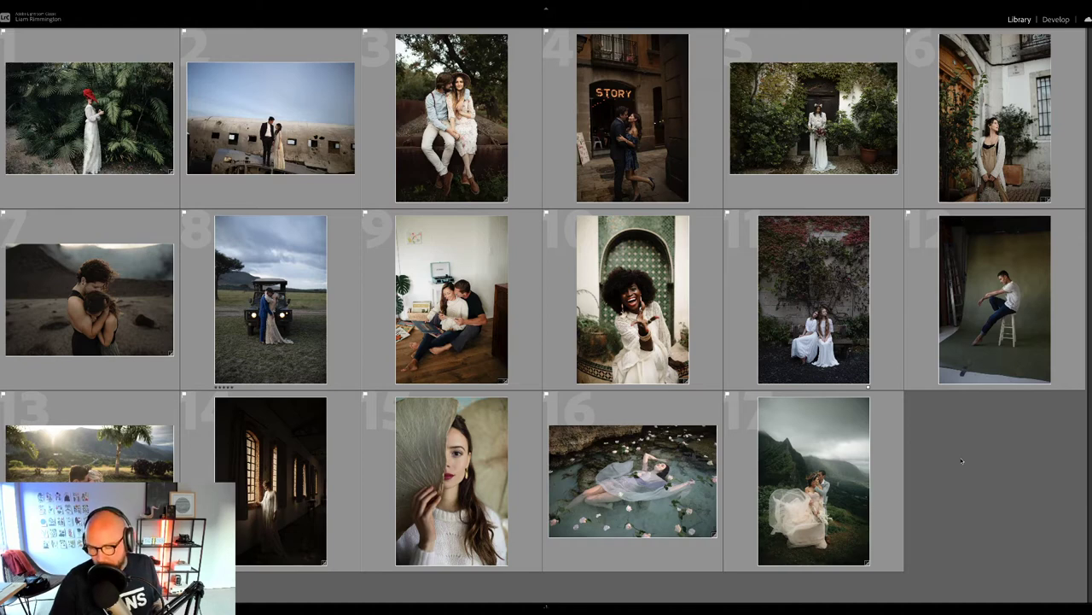
pyautogui.click(471, 469)
# Step: Open the leaf portrait in Develop and nudge its Exposure slightly higher
pyautogui.press('d')
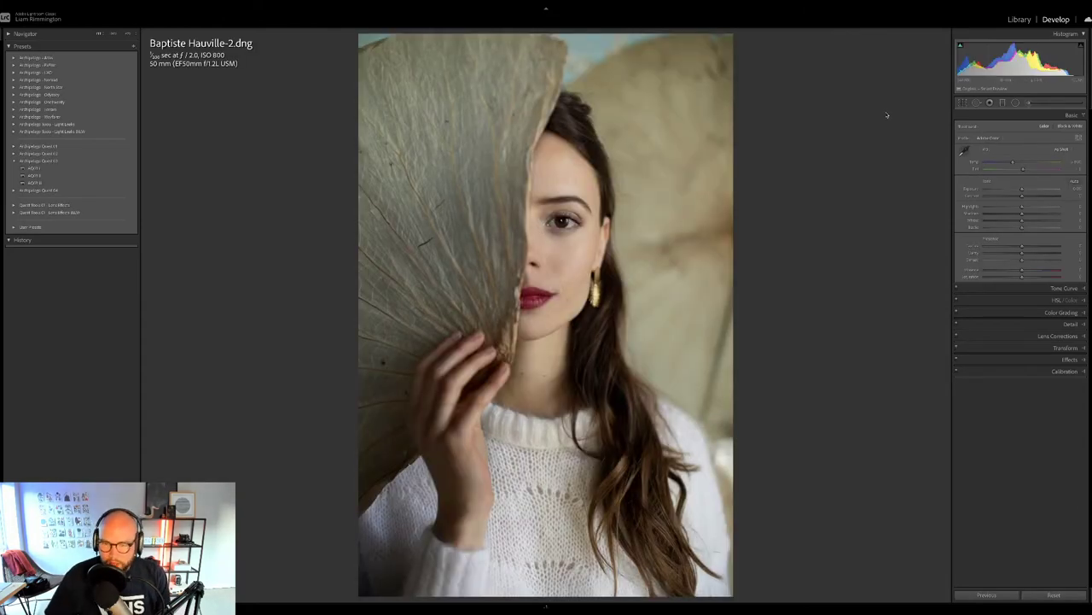
pyautogui.moveTo(1072, 189); pyautogui.dragTo(1077, 189)
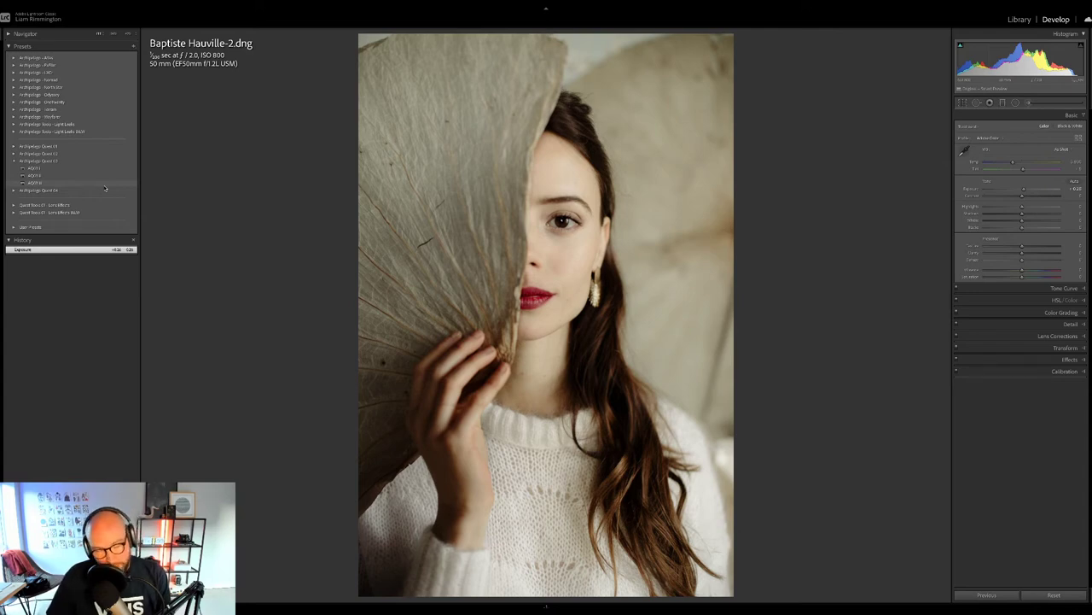
# Step: Apply an AQ03 preset, max out Profile Amount, lower Exposure slightly and show Before/After
pyautogui.click(104, 184)
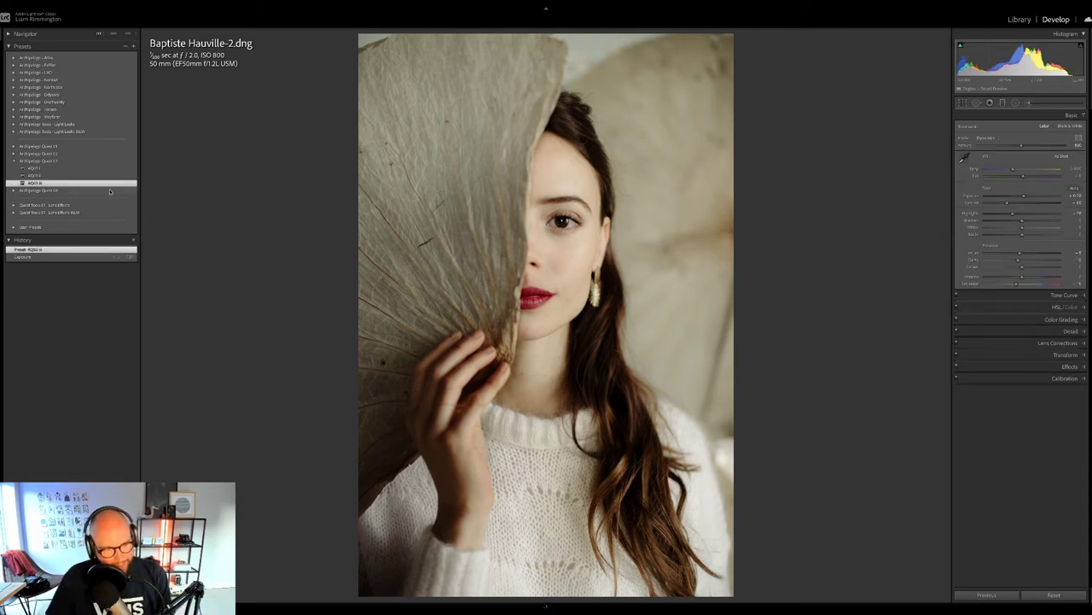
pyautogui.moveTo(1021, 145); pyautogui.dragTo(933, 161)
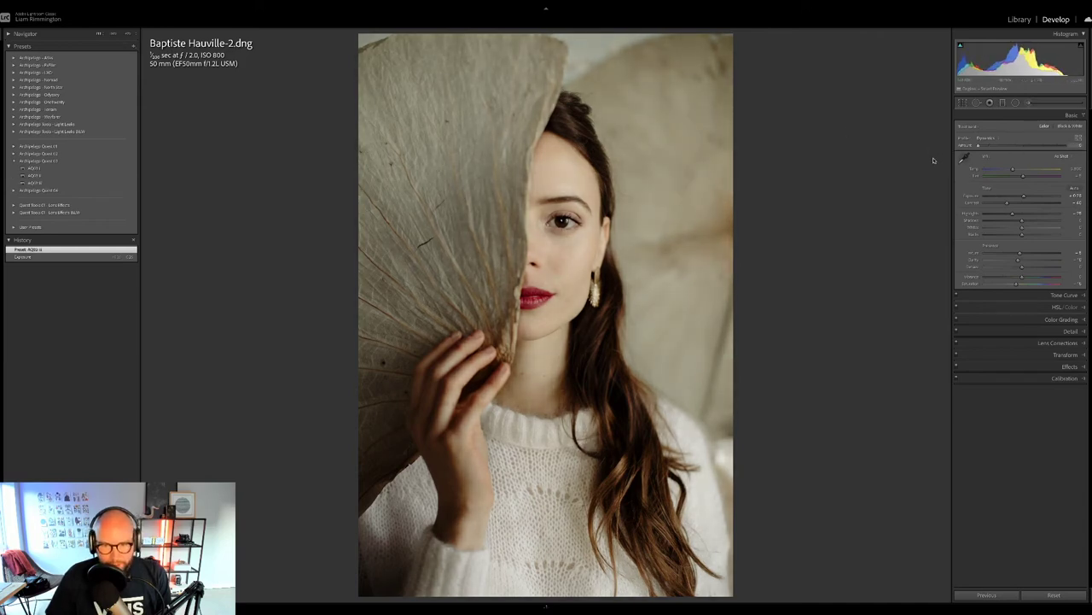
pyautogui.moveTo(999, 160); pyautogui.dragTo(1044, 147)
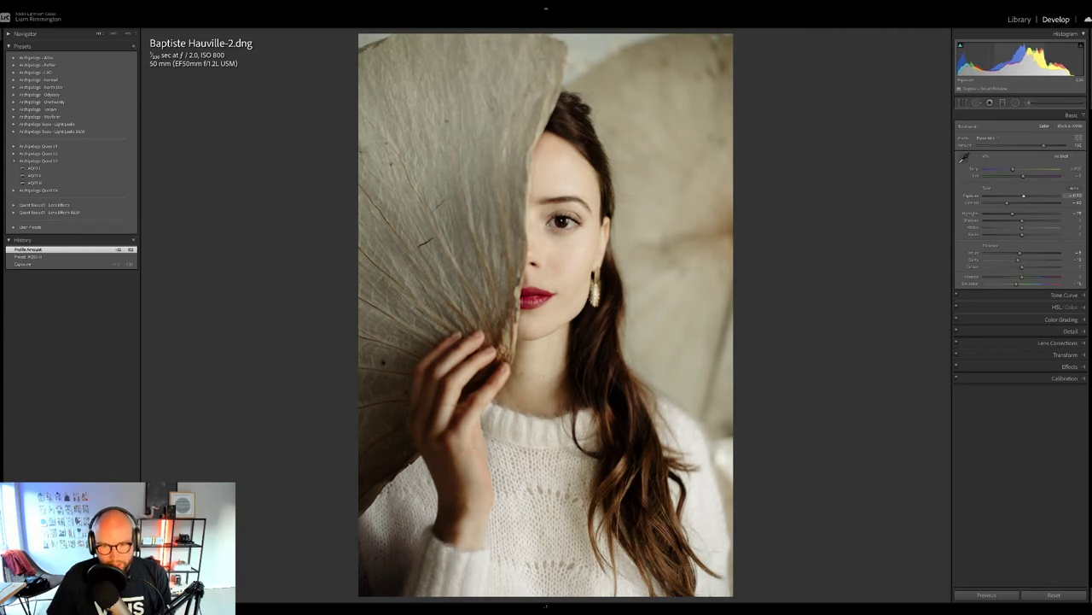
pyautogui.moveTo(1004, 53); pyautogui.dragTo(1002, 53)
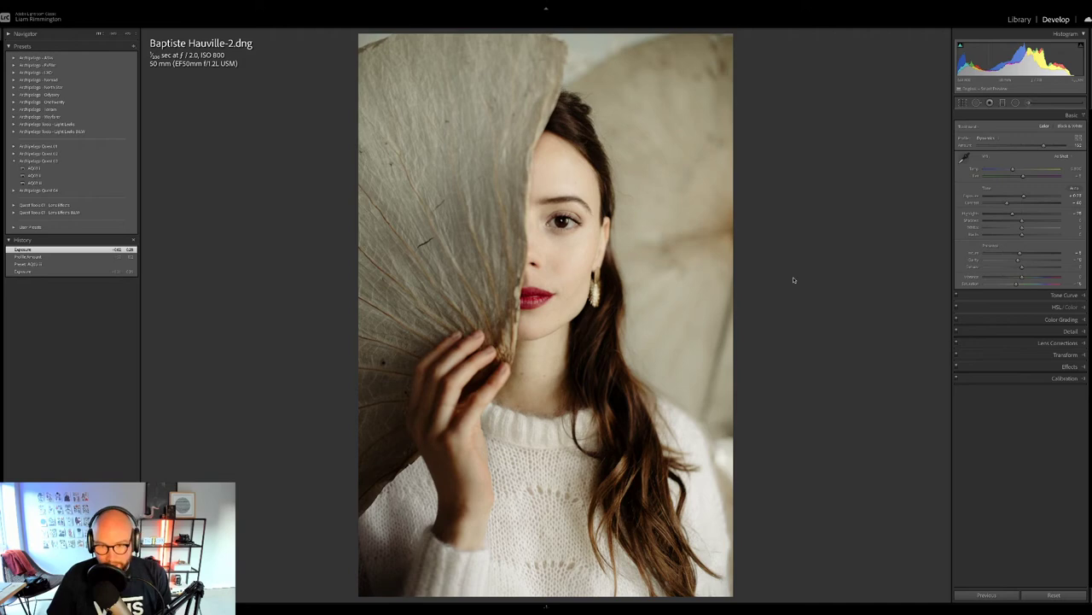
pyautogui.press('y')
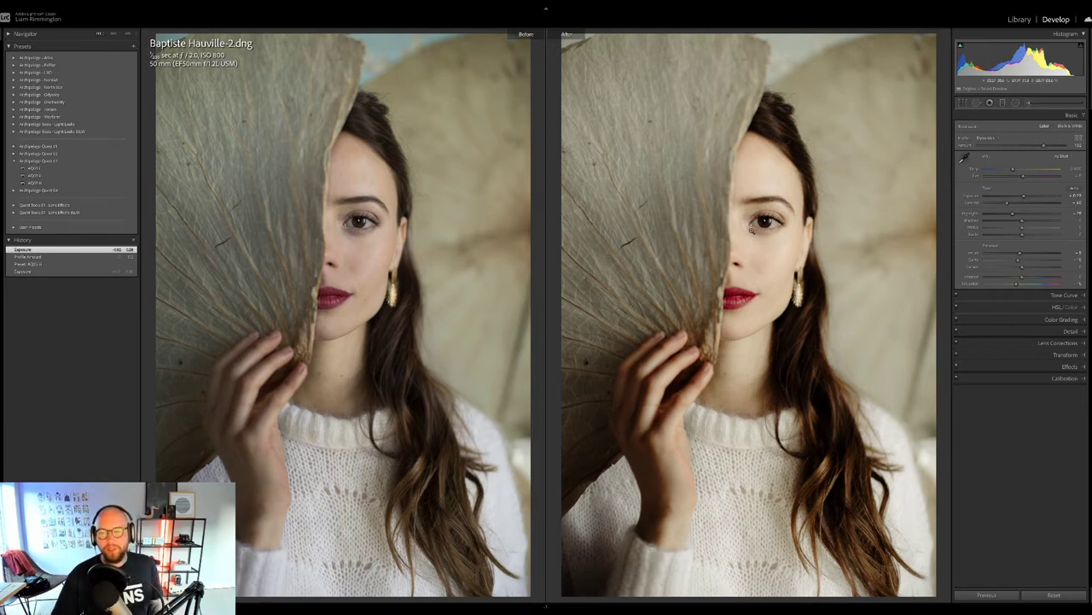
# Step: Zoom both versions to 1:1 on the woman's face, pan around, then return to fit view
pyautogui.click(736, 268)
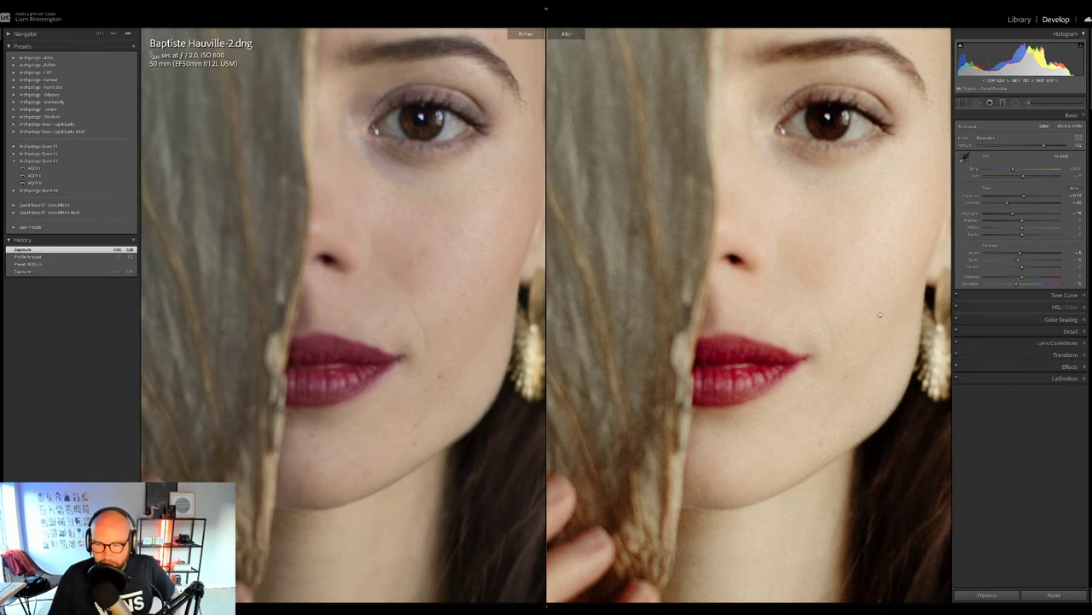
pyautogui.scroll(2, 880, 315)
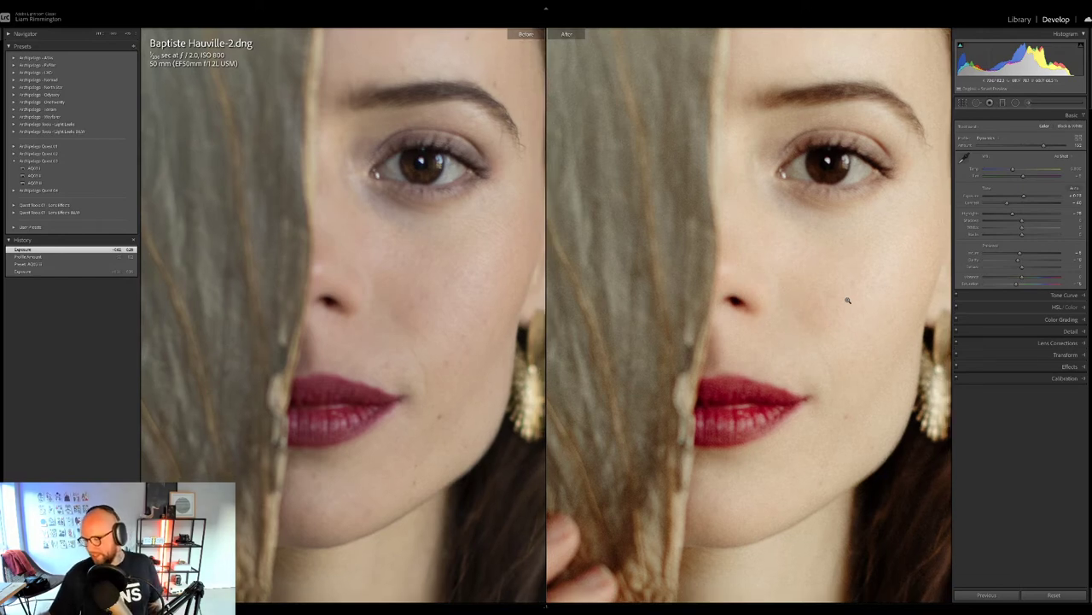
pyautogui.click(848, 300)
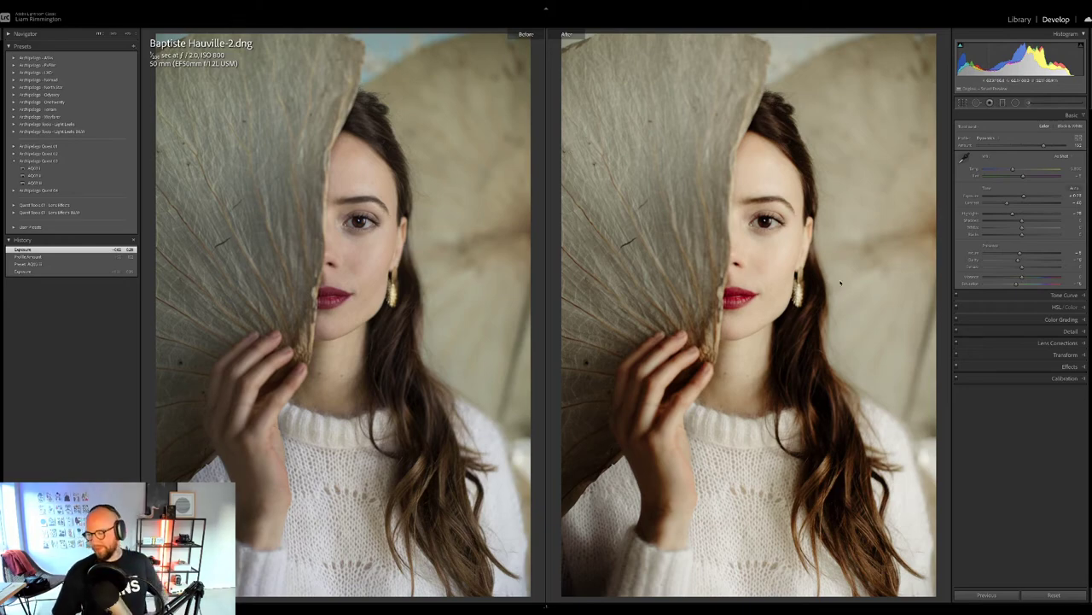
pyautogui.press('g')
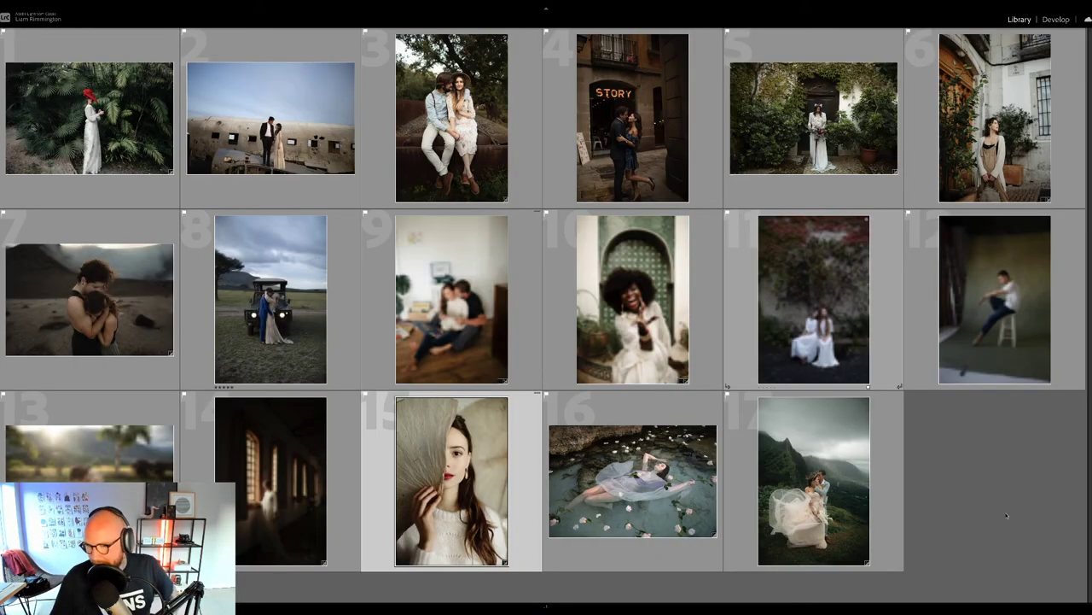
pyautogui.click(968, 495)
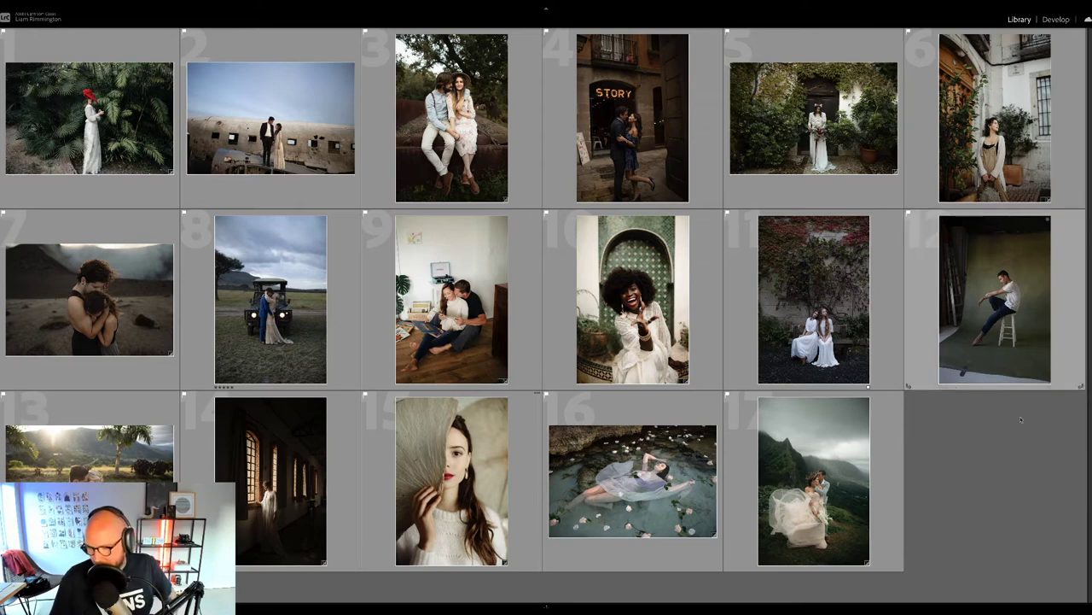
pyautogui.click(982, 300)
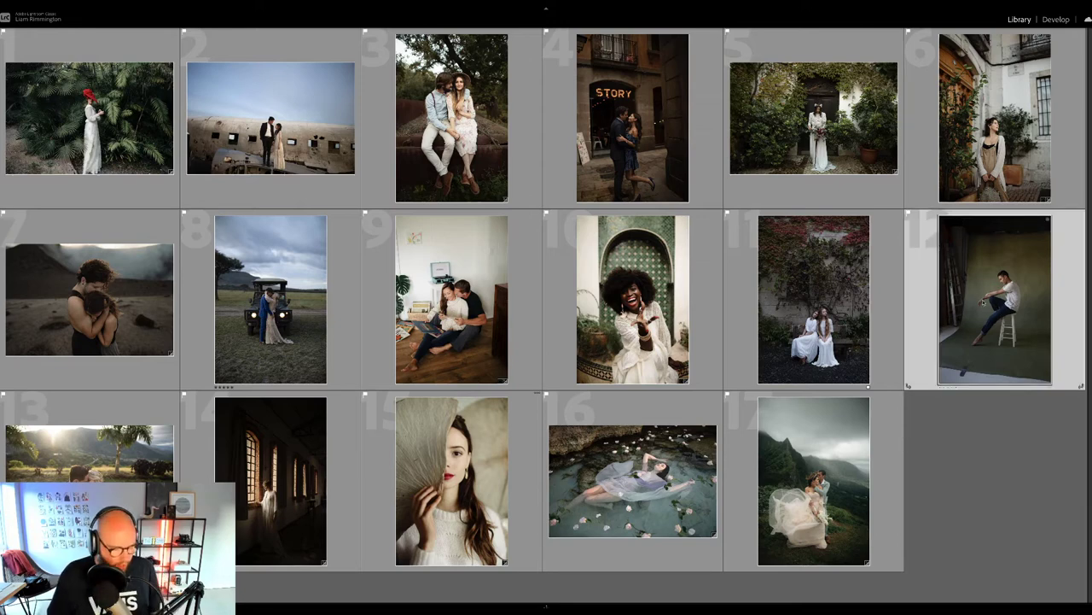
pyautogui.press('d')
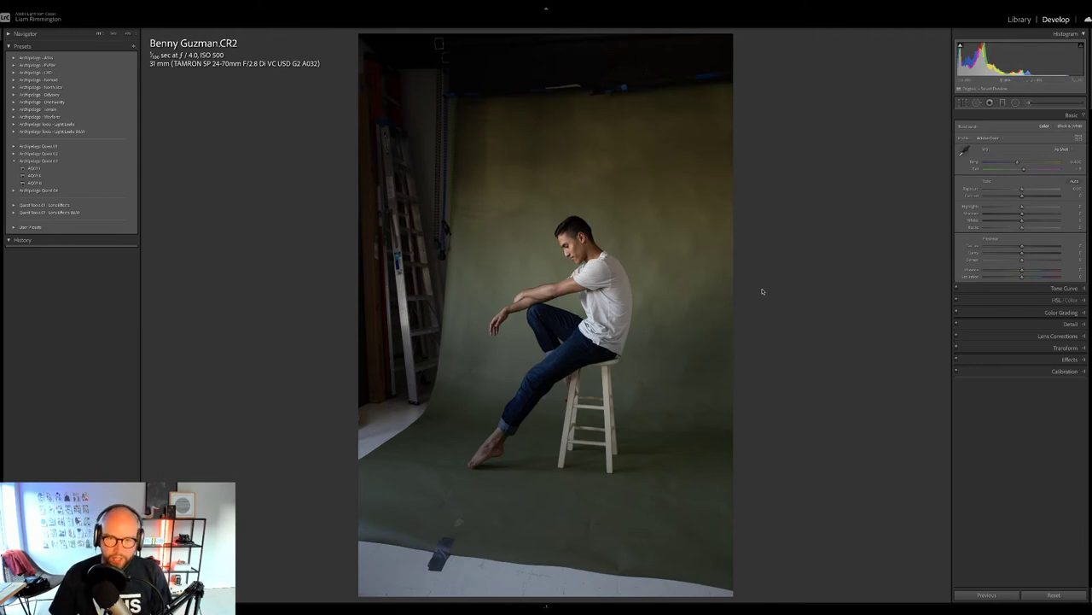
# Step: Raise the stool portrait's Exposure slightly and nudge Temp a little warmer
pyautogui.moveTo(983, 57); pyautogui.dragTo(994, 56)
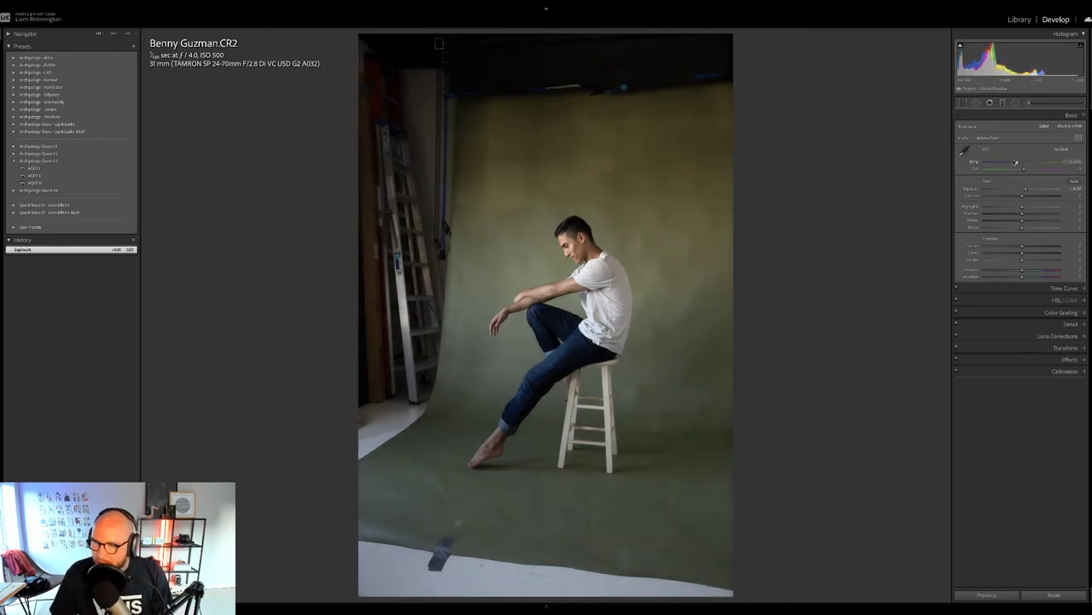
pyautogui.moveTo(1018, 162); pyautogui.dragTo(1021, 162)
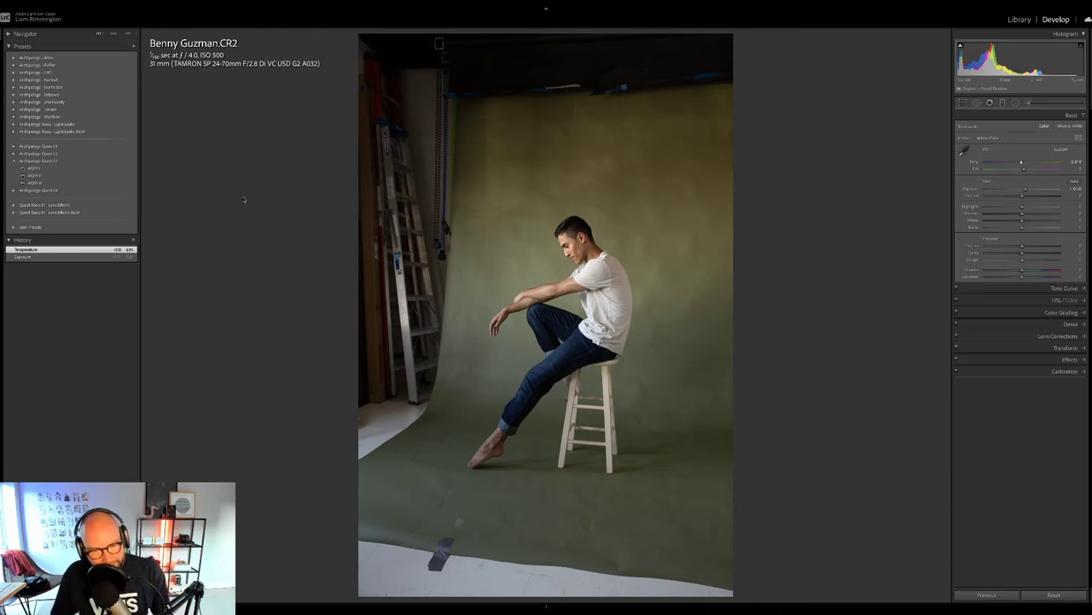
# Step: Apply an AQ03 preset, lower Exposure slightly and raise Profile Amount nearly to full
pyautogui.click(85, 175)
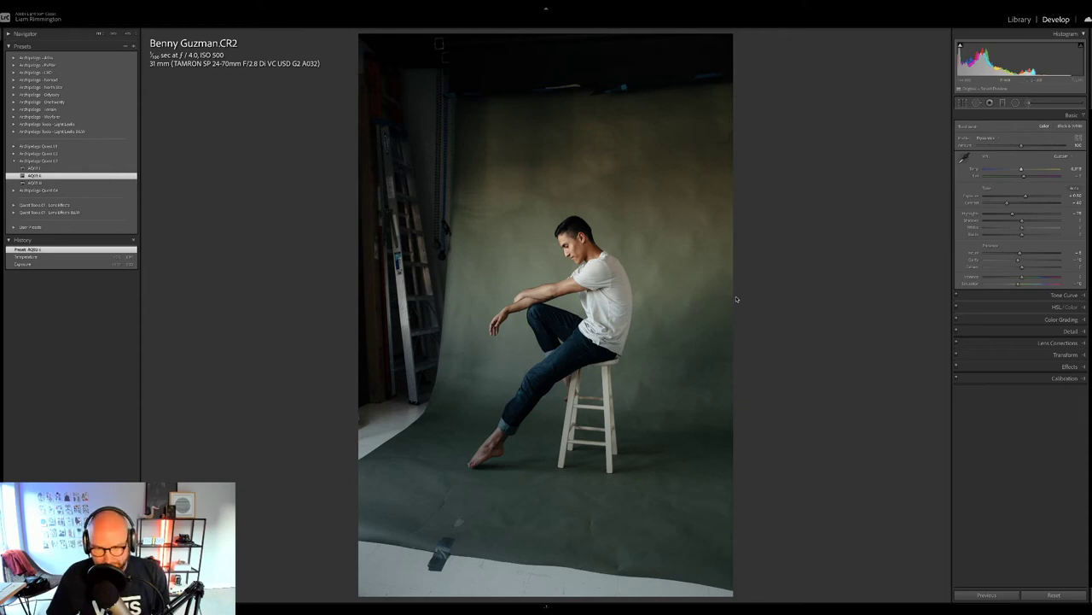
pyautogui.moveTo(1007, 70)
pyautogui.mouseDown()
pyautogui.moveTo(981, 58)
pyautogui.moveTo(1011, 59)
pyautogui.mouseUp()
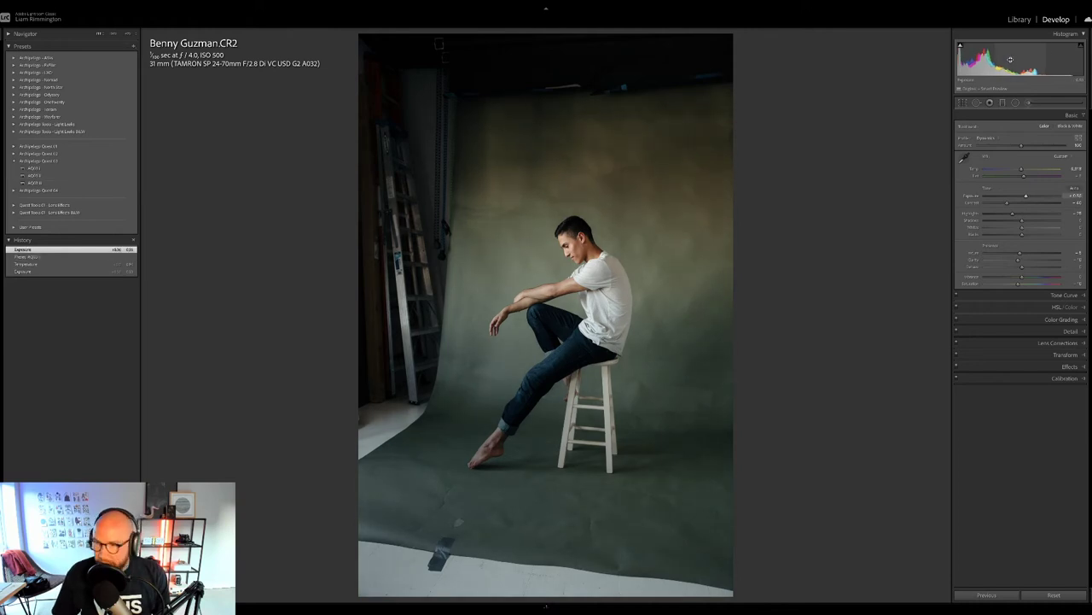
pyautogui.moveTo(1020, 145); pyautogui.dragTo(1003, 161)
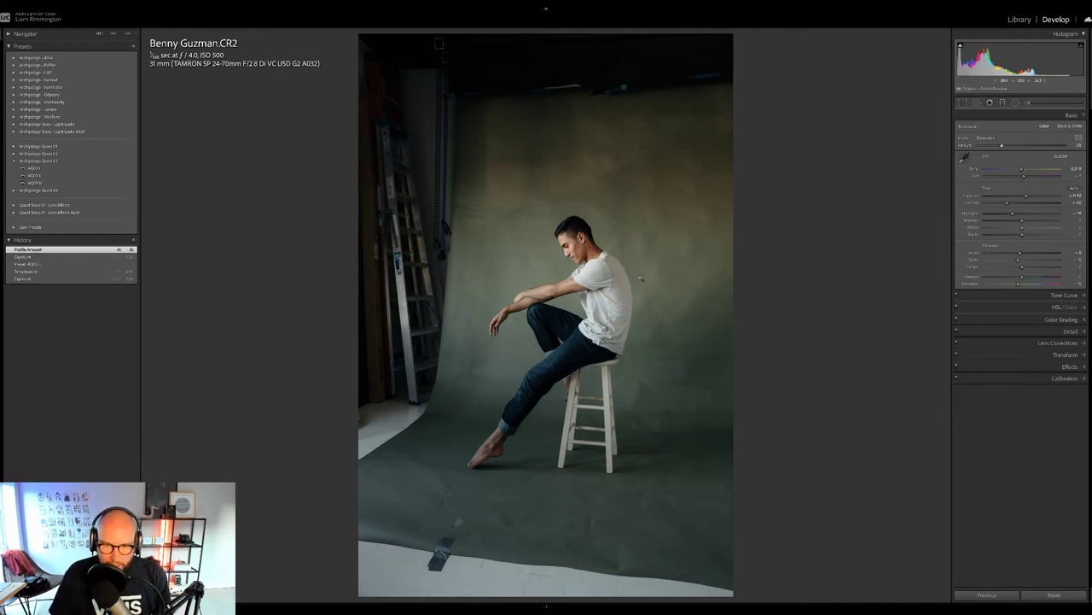
# Step: Zoom in and pan over the man's legs, stool and head, then fit the photo again
pyautogui.click(611, 322)
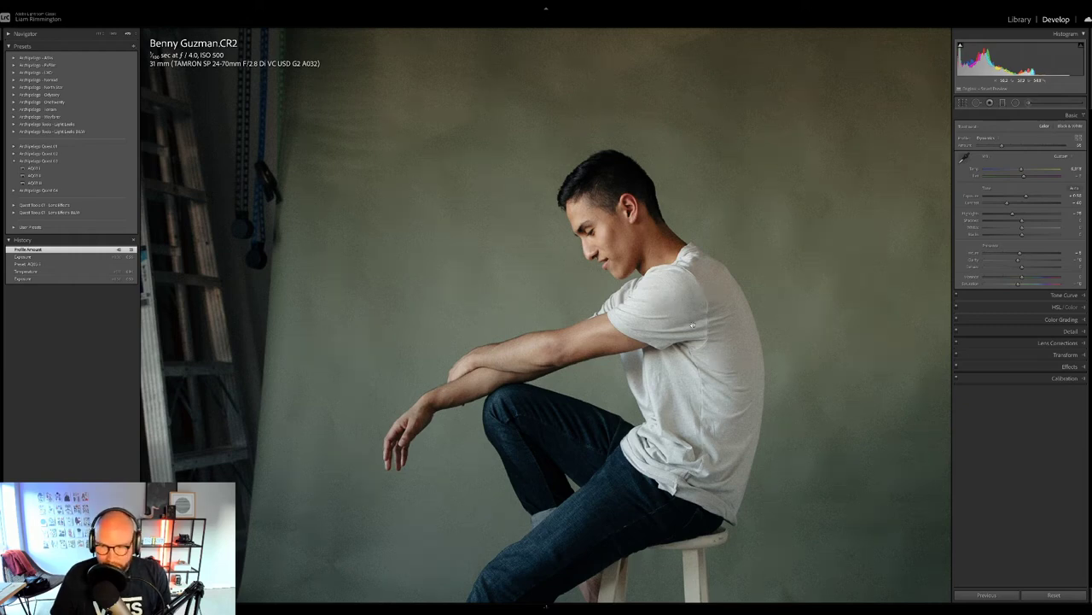
pyautogui.moveTo(685, 205); pyautogui.dragTo(663, 138)
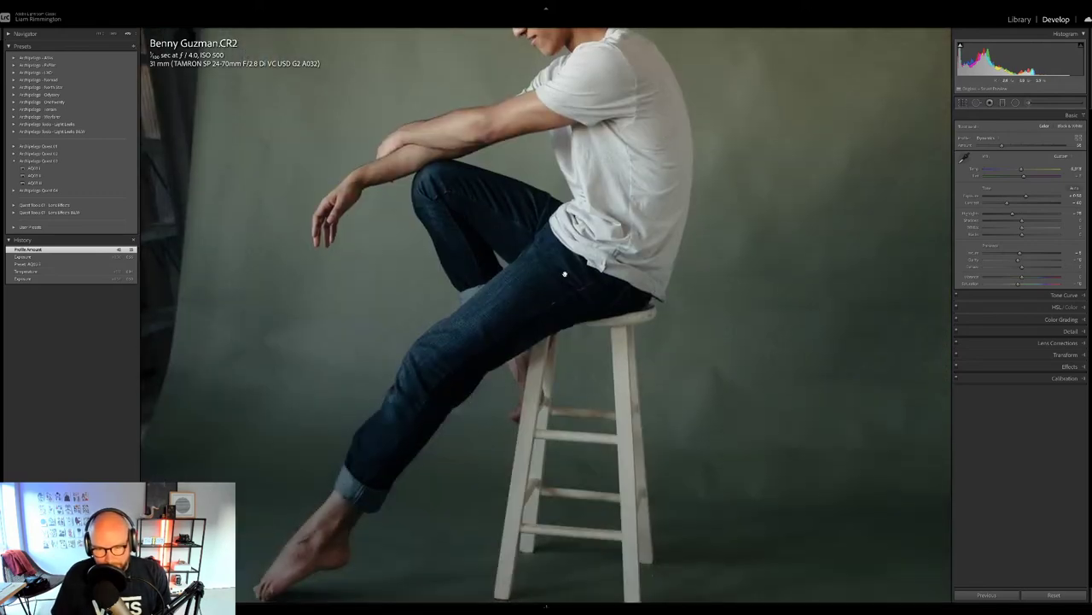
pyautogui.moveTo(803, 291); pyautogui.dragTo(768, 466)
pyautogui.moveTo(741, 200); pyautogui.dragTo(714, 227)
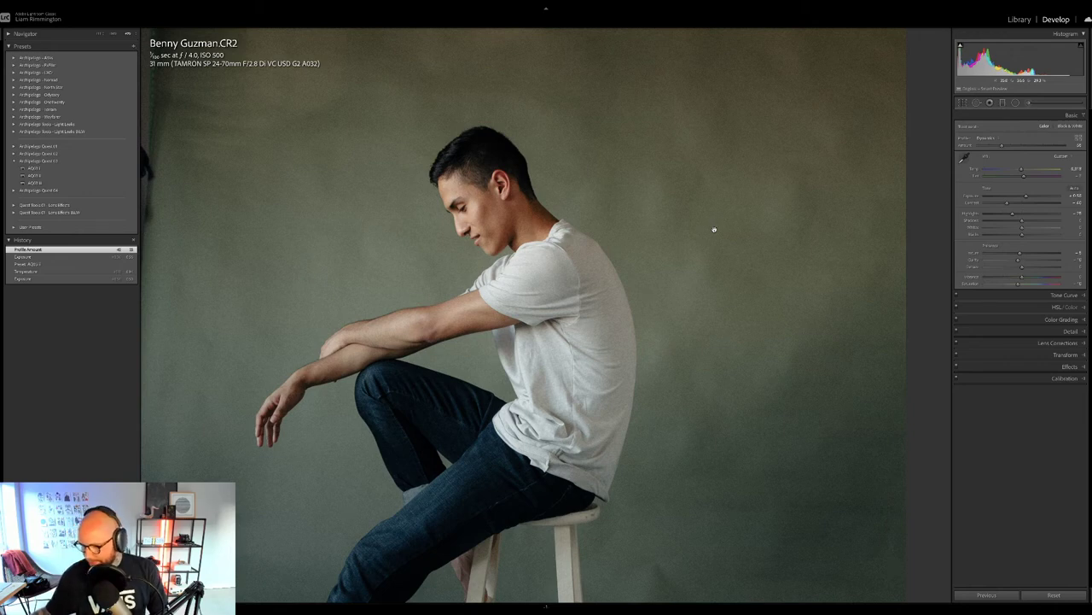
pyautogui.click(645, 195)
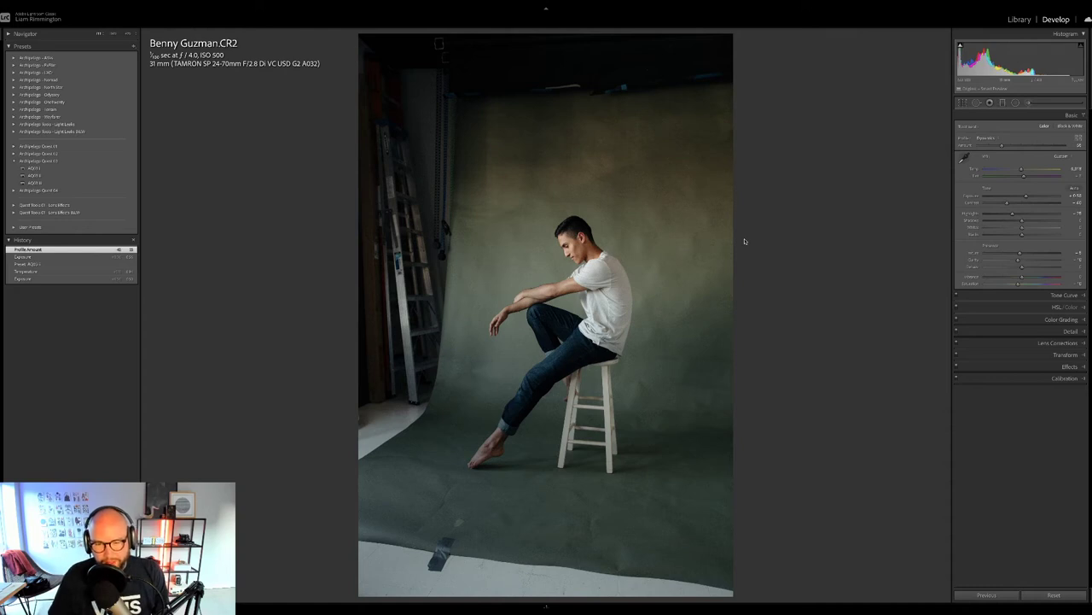
# Step: Compare the stool portrait's edit in Before/After, then go back to the Library grid
pyautogui.press('y')
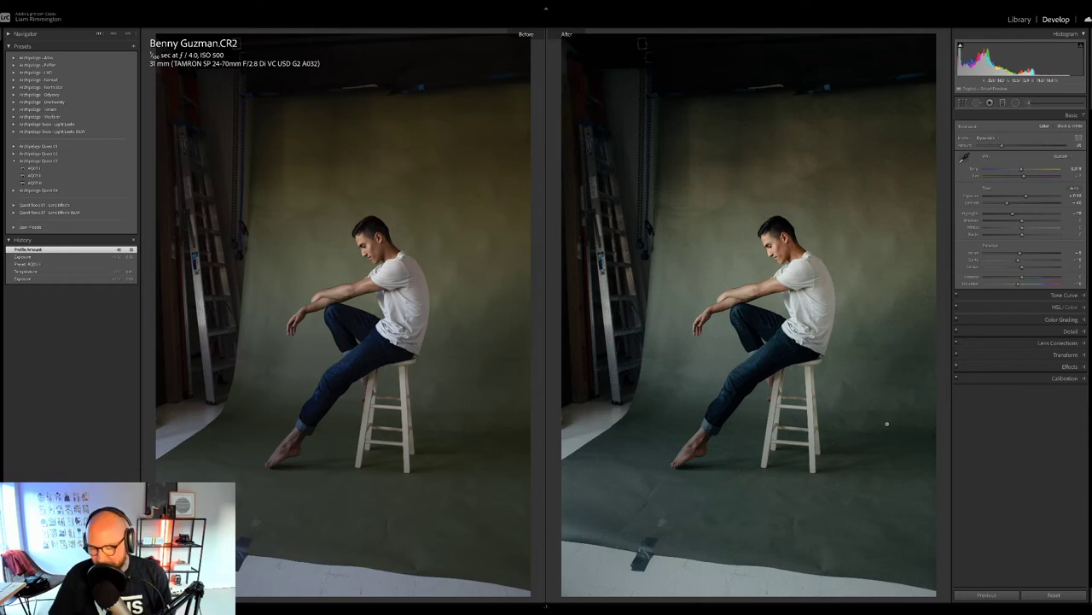
pyautogui.press('g')
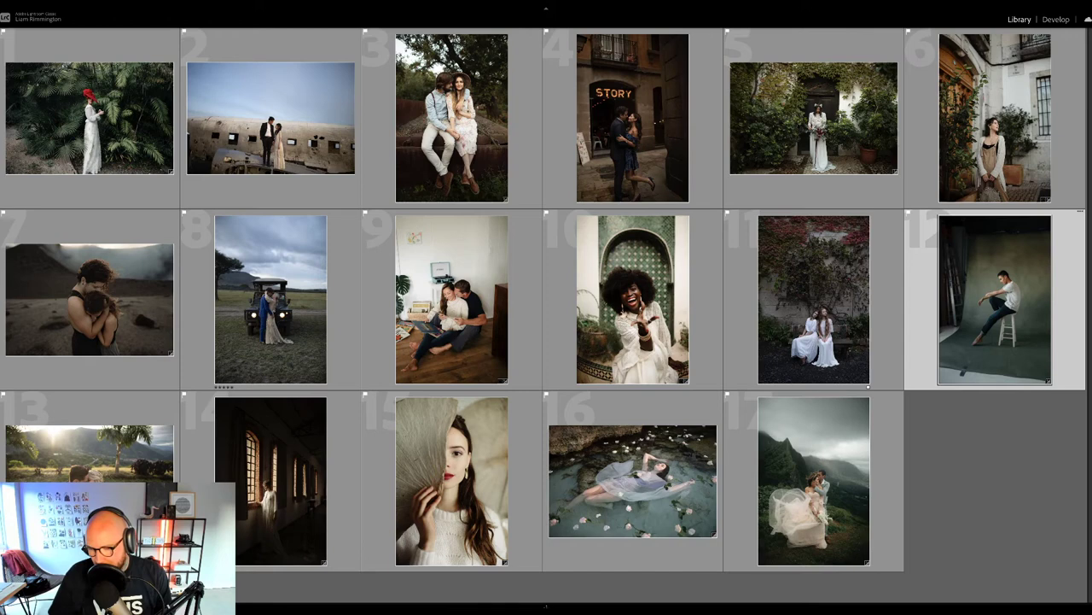
pyautogui.click(852, 307)
pyautogui.press('d')
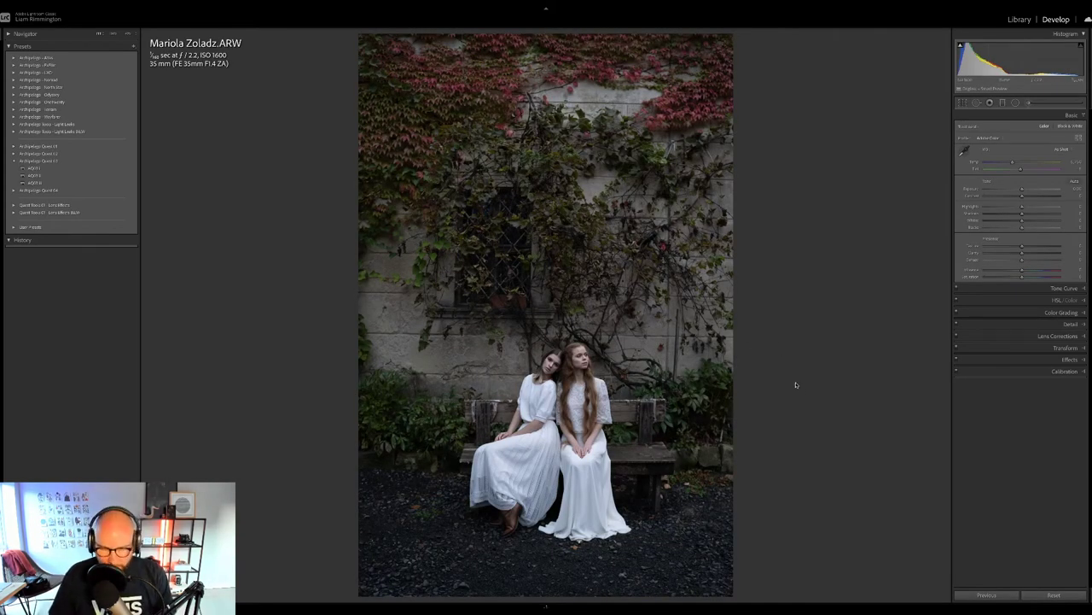
pyautogui.press('r')
pyautogui.moveTo(813, 399); pyautogui.dragTo(811, 399)
pyautogui.press('r')
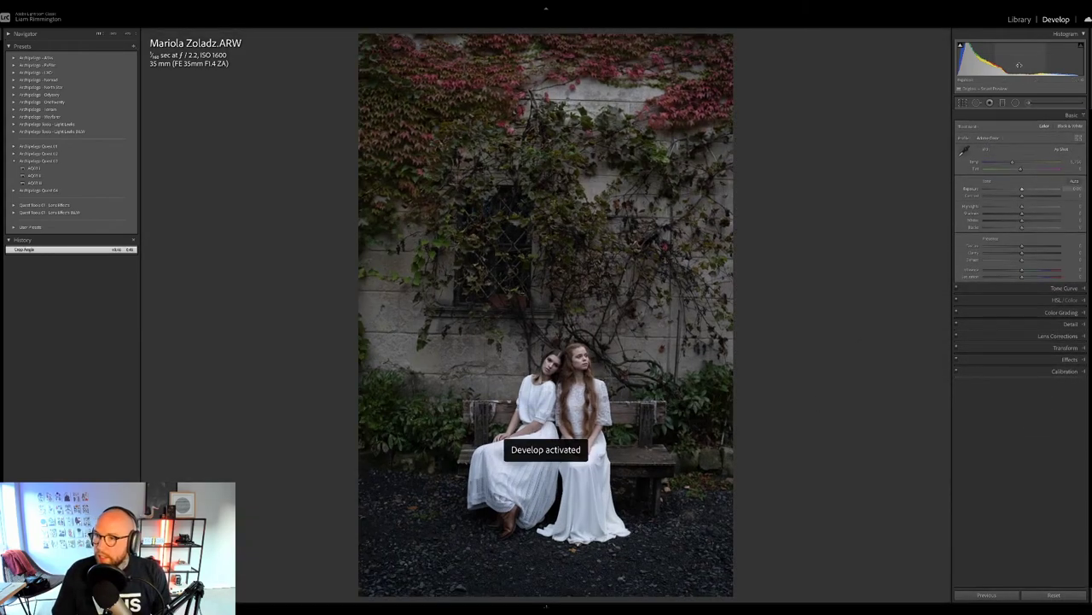
# Step: Nudge the bench photo's exposure up then back one step, and warm Temp
pyautogui.press('+')
pyautogui.press('+')
pyautogui.press('-')
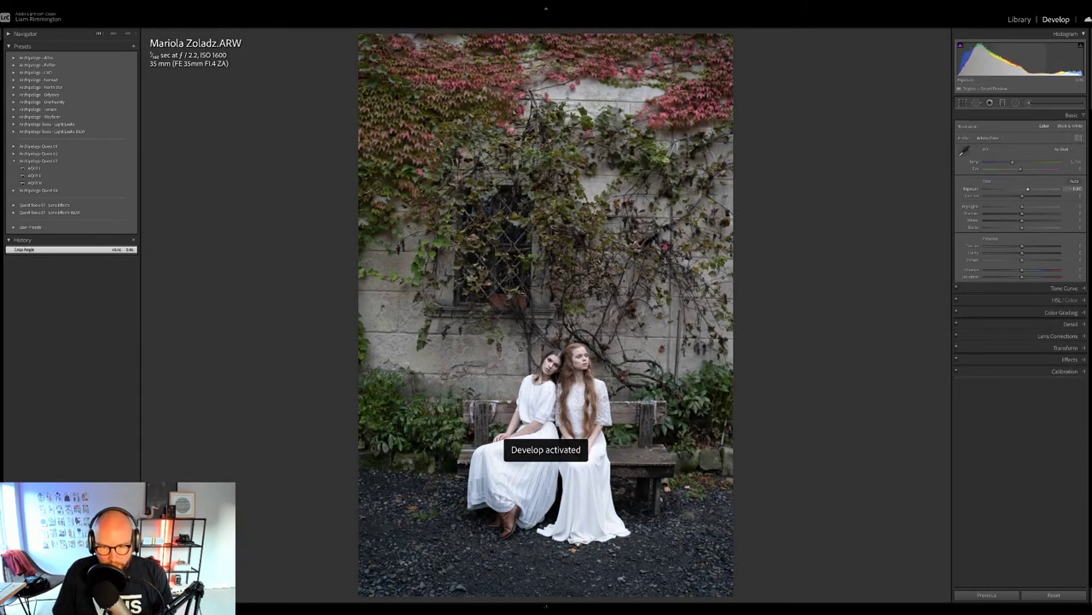
pyautogui.moveTo(1013, 162); pyautogui.dragTo(1030, 161)
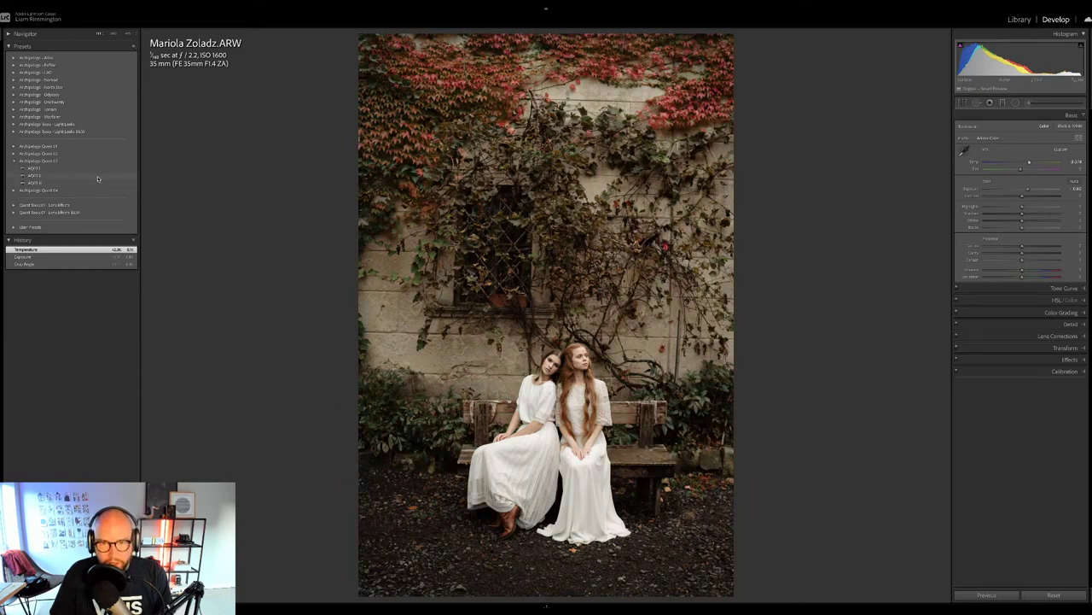
# Step: Apply an AQ03 preset, reduce Profile Amount, fine-tune Exposure and Temp, compare Before/After, return to grid
pyautogui.click(98, 171)
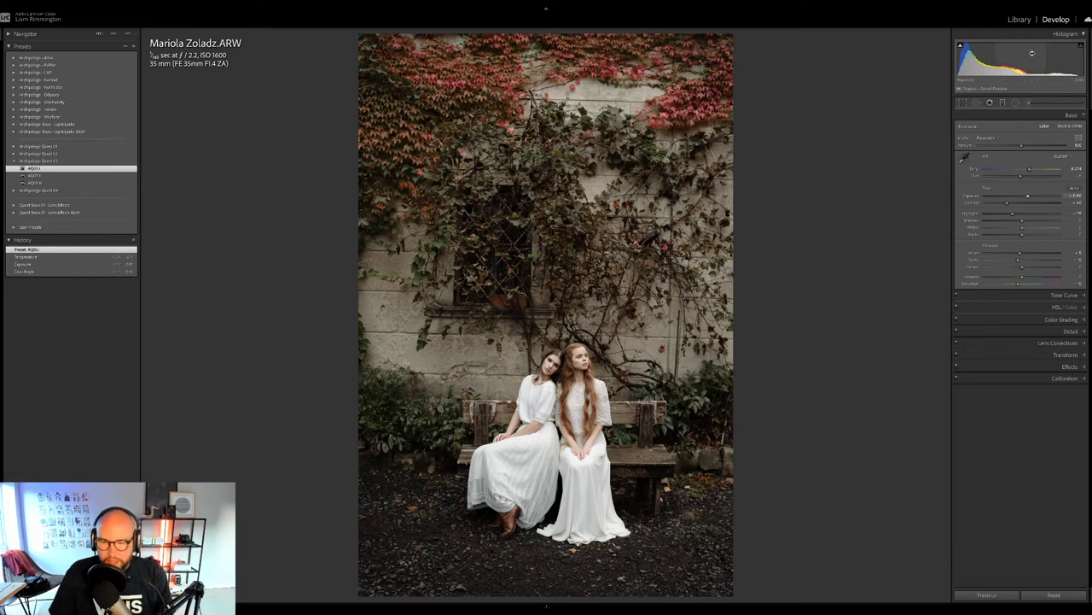
pyautogui.moveTo(1029, 195); pyautogui.dragTo(1024, 195)
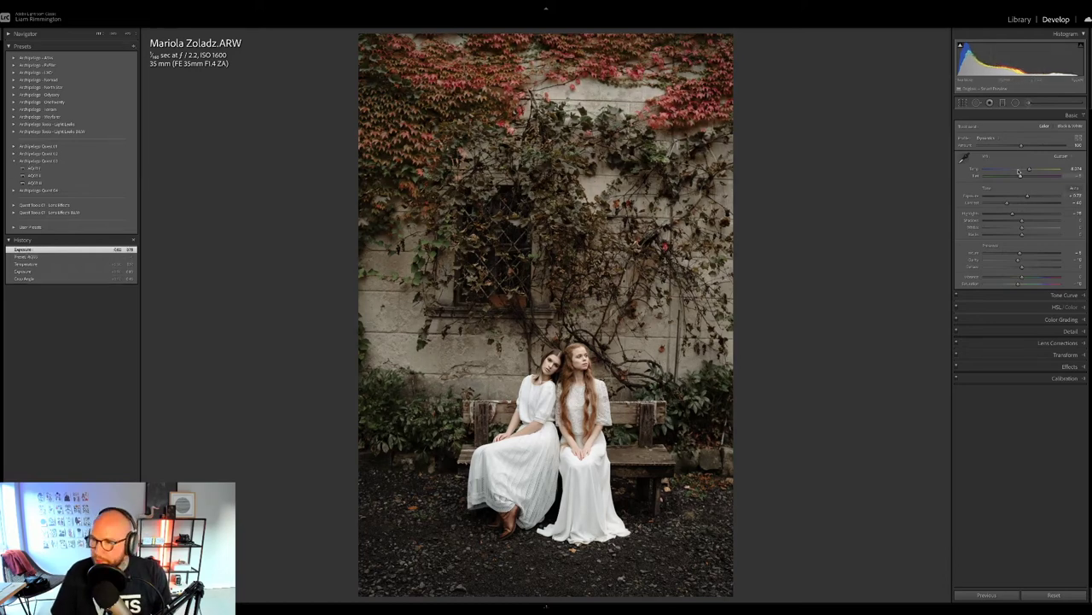
pyautogui.moveTo(1022, 144); pyautogui.dragTo(981, 145)
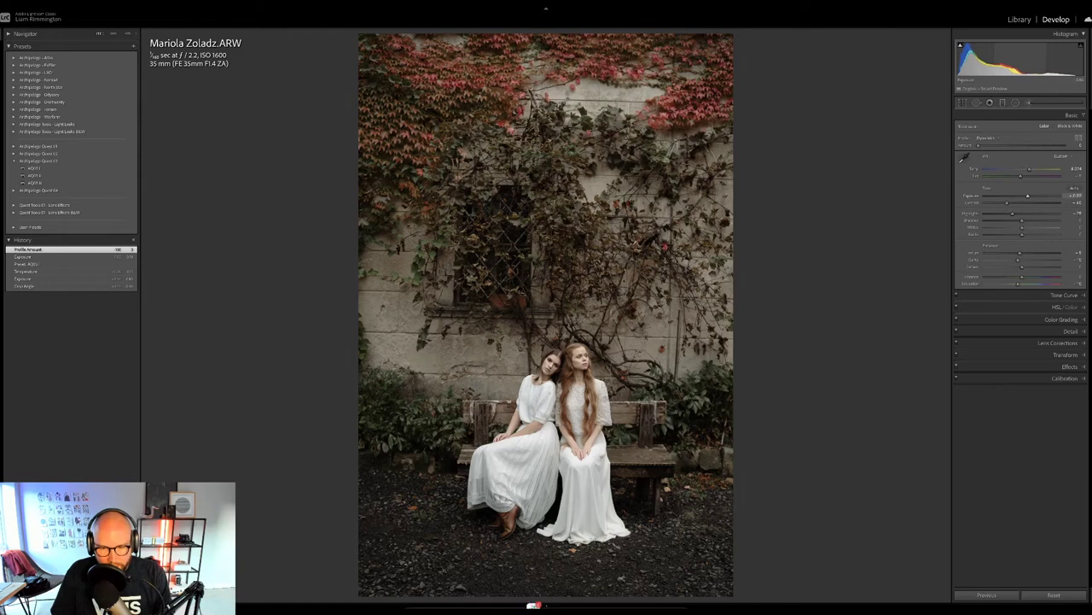
pyautogui.moveTo(1008, 59); pyautogui.dragTo(1016, 60)
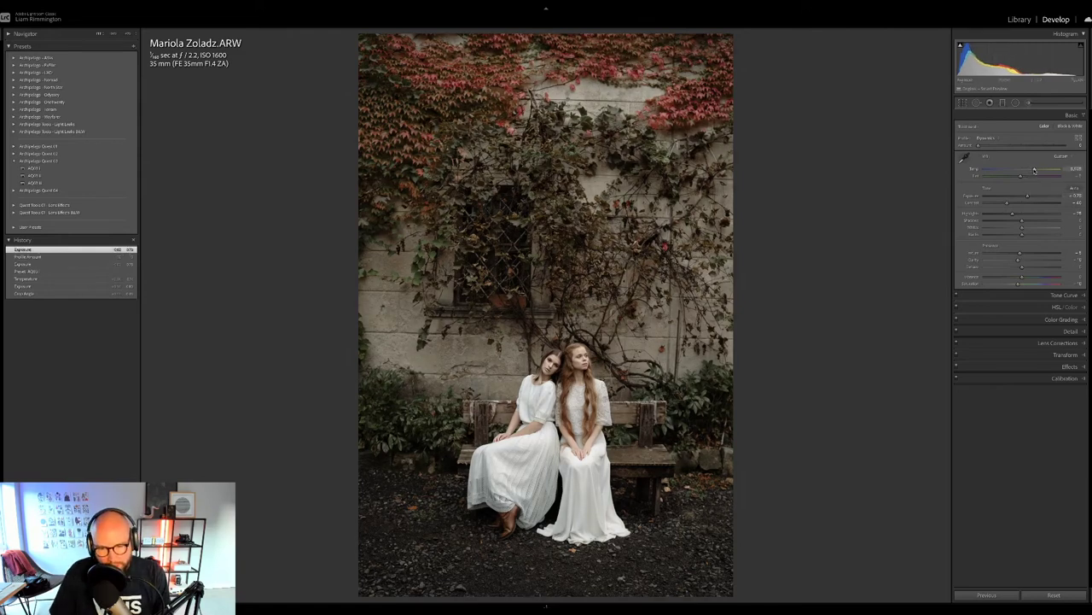
pyautogui.moveTo(1034, 170); pyautogui.dragTo(1036, 170)
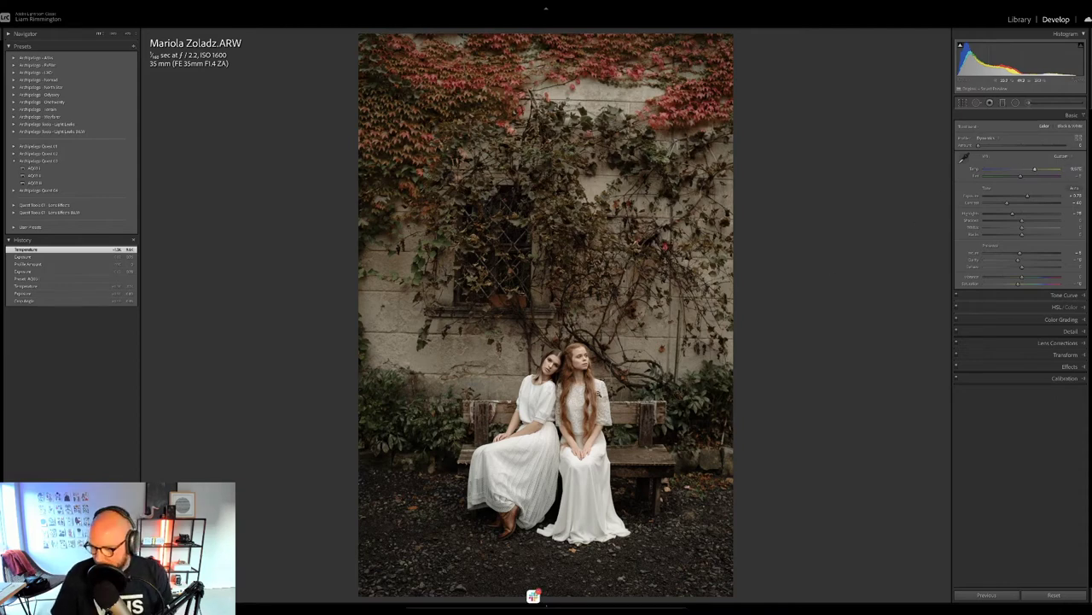
pyautogui.press('y')
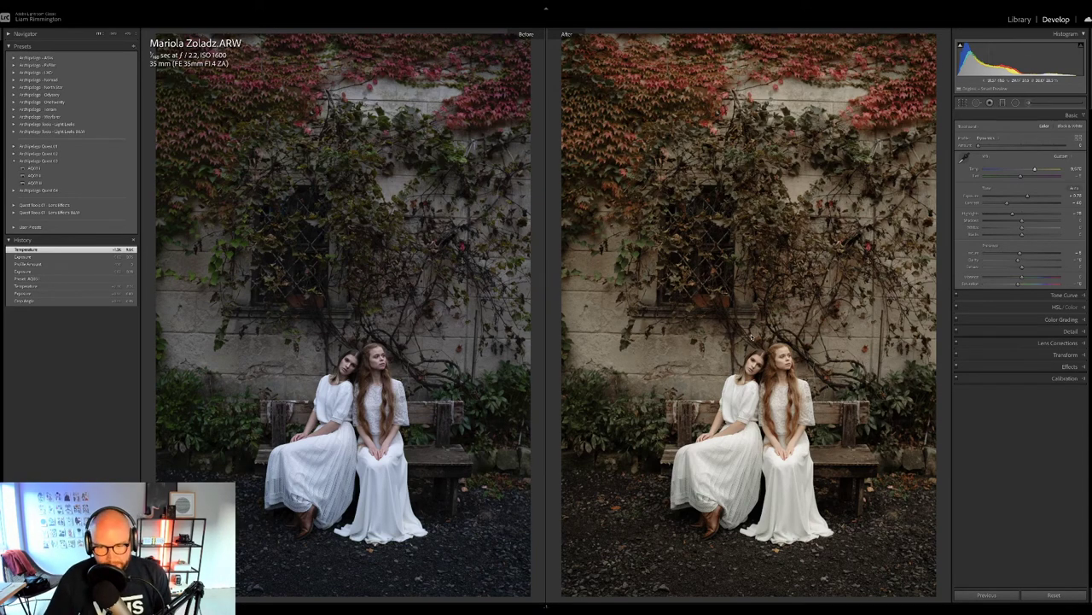
pyautogui.press('g')
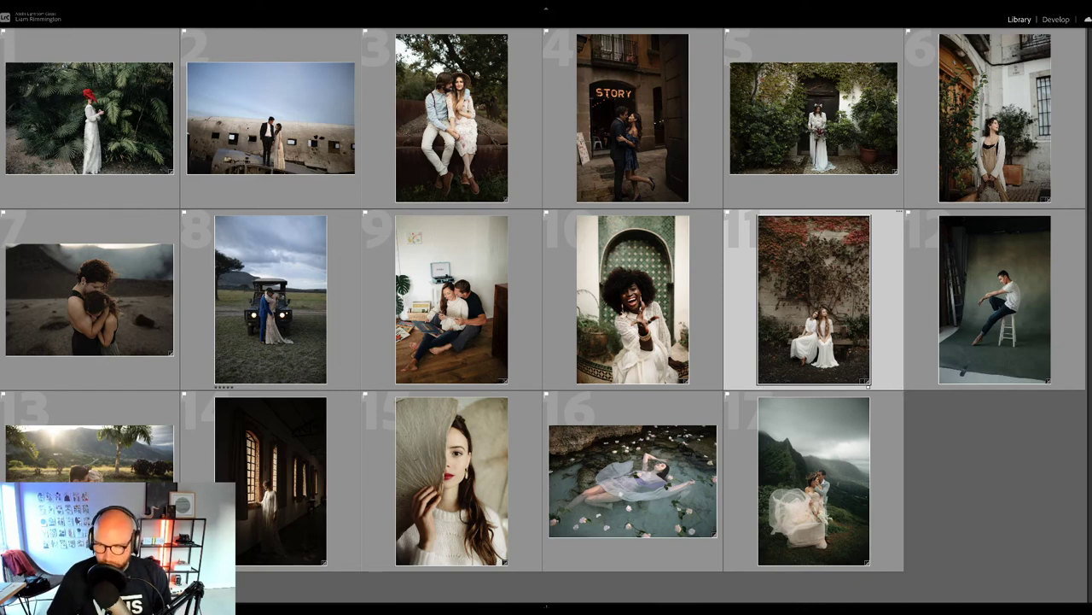
# Step: Select the plane-wreck couple photo and open it in Develop
pyautogui.click(977, 504)
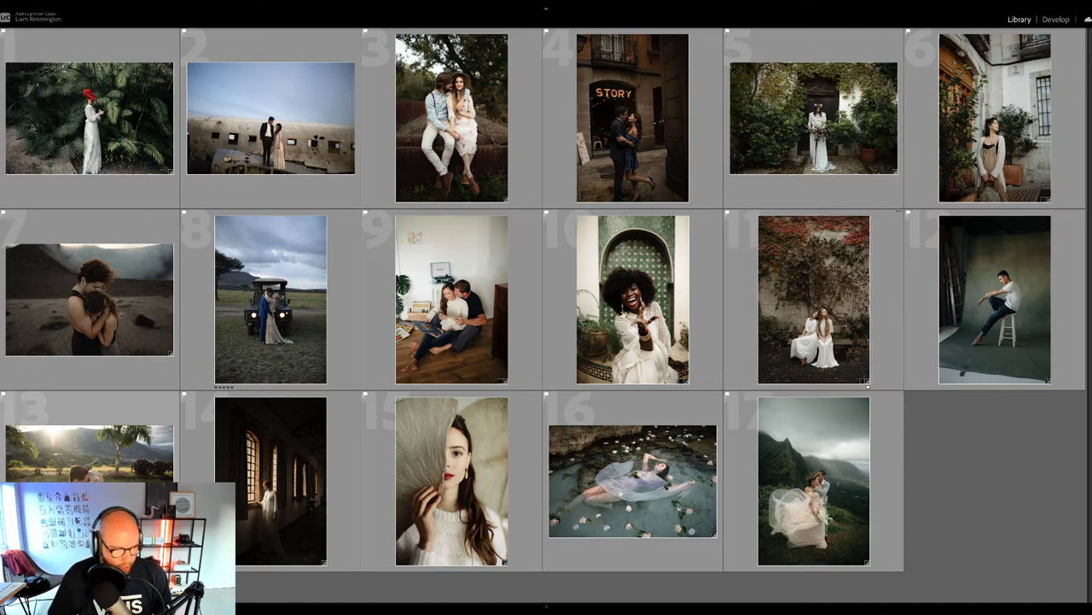
pyautogui.click(309, 191)
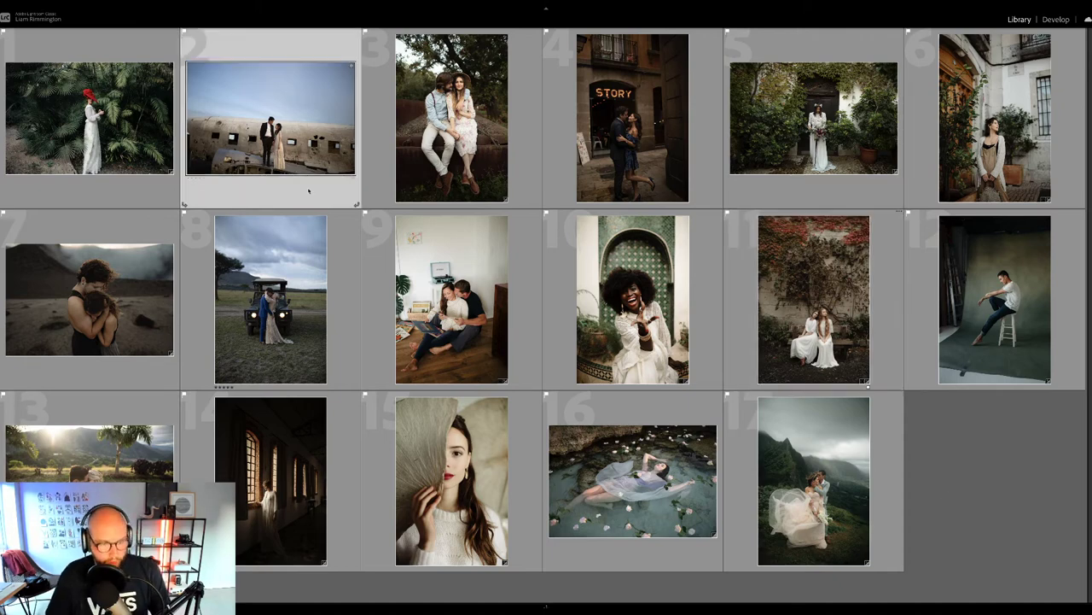
pyautogui.press('d')
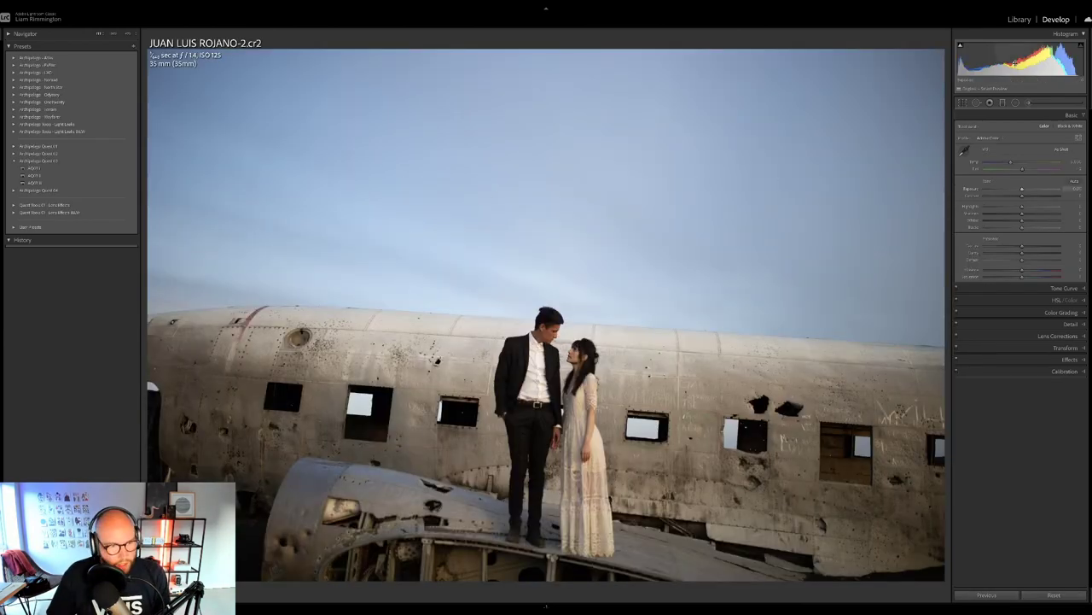
# Step: Enable lens profile corrections with reduced vignetting removal
pyautogui.click(1059, 335)
pyautogui.click(962, 203)
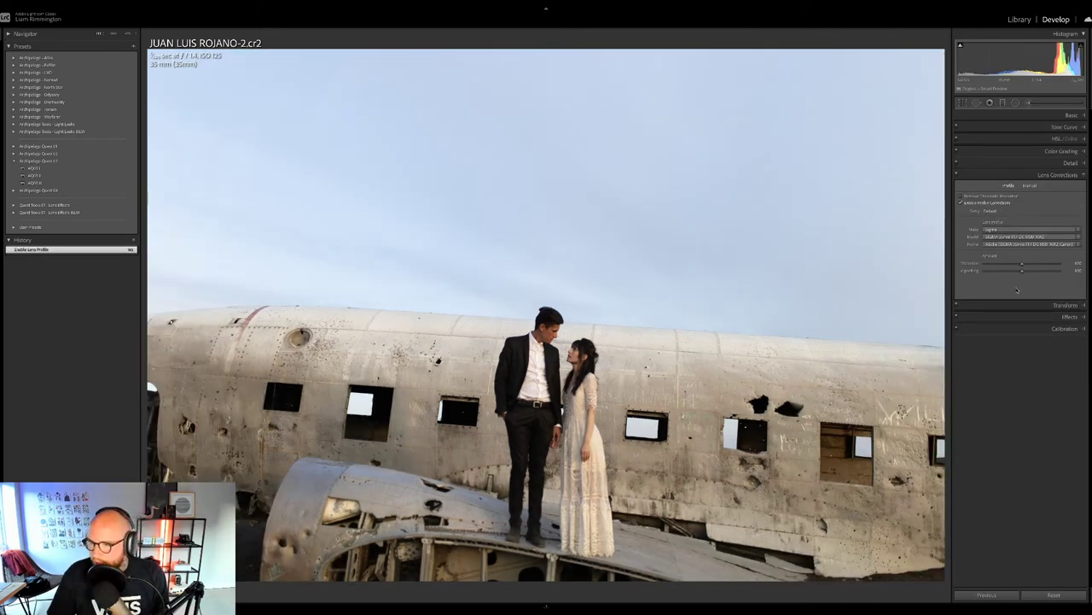
pyautogui.moveTo(1022, 271); pyautogui.dragTo(1013, 271)
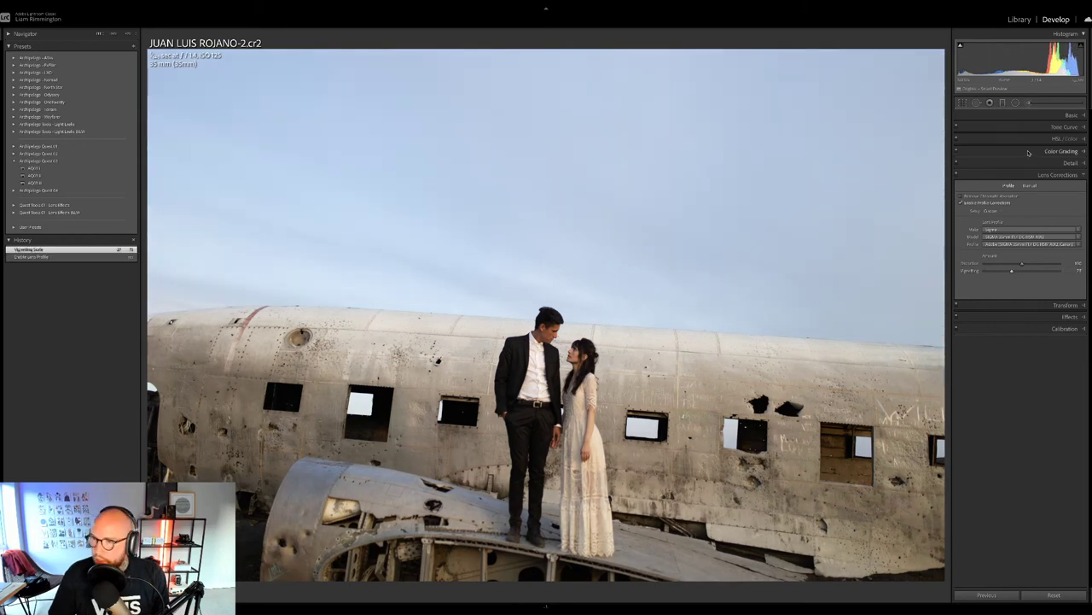
# Step: Raise the exposure slightly and adjust the white balance temperature
pyautogui.click(1042, 115)
pyautogui.moveTo(1028, 51); pyautogui.dragTo(1013, 49)
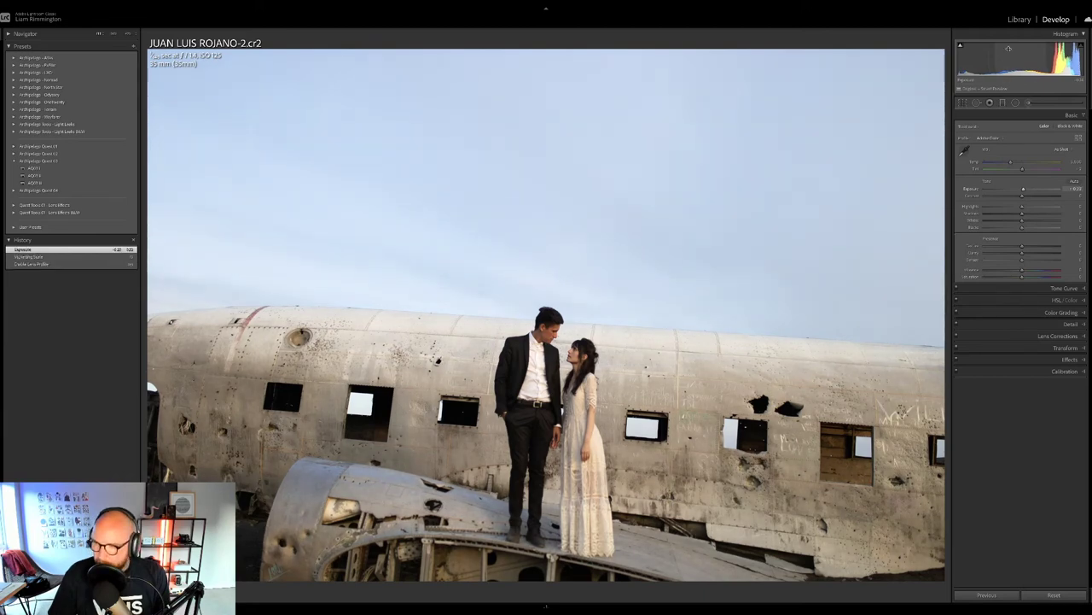
pyautogui.moveTo(1012, 162); pyautogui.dragTo(1012, 162)
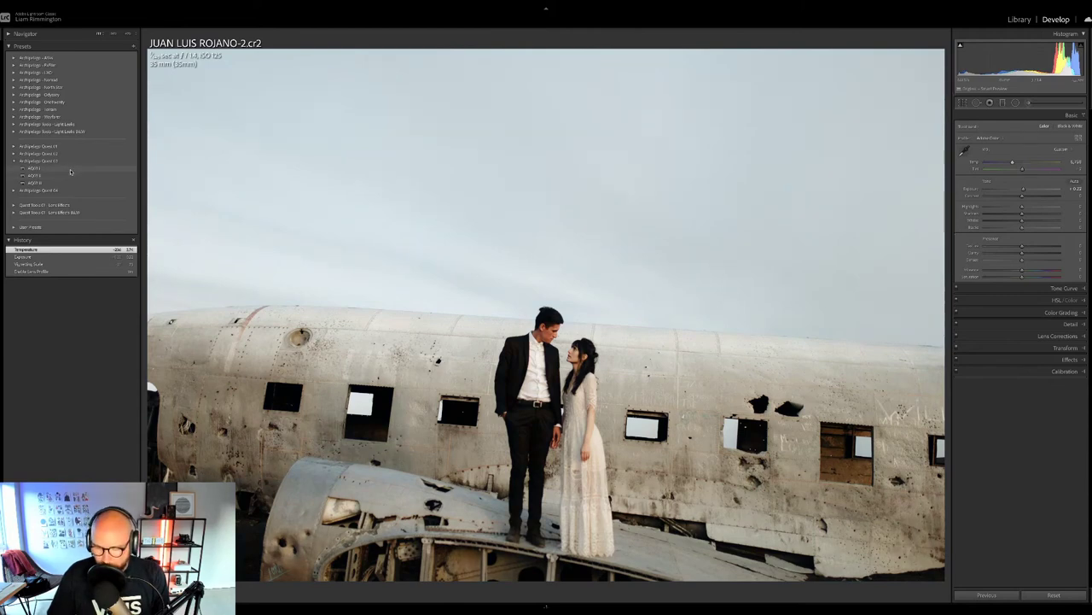
# Step: Apply the AQ03 preset, tweak exposure and profile strength, then compare before/after zoomed on the couple
pyautogui.click(70, 169)
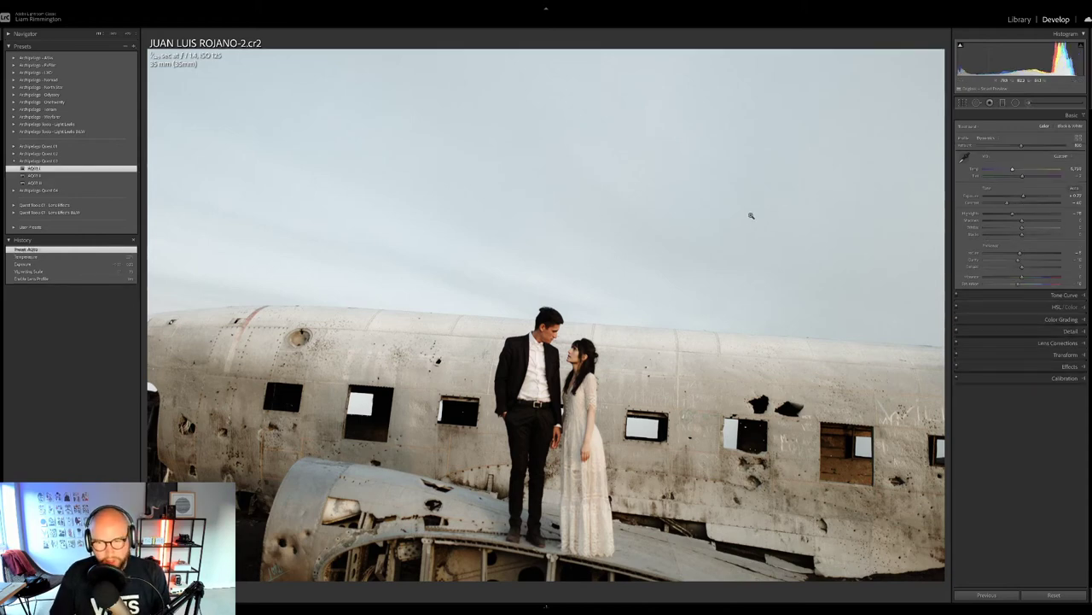
pyautogui.moveTo(1023, 196); pyautogui.dragTo(1024, 195)
pyautogui.moveTo(1026, 147)
pyautogui.mouseDown()
pyautogui.moveTo(1063, 145)
pyautogui.moveTo(1023, 166)
pyautogui.mouseUp()
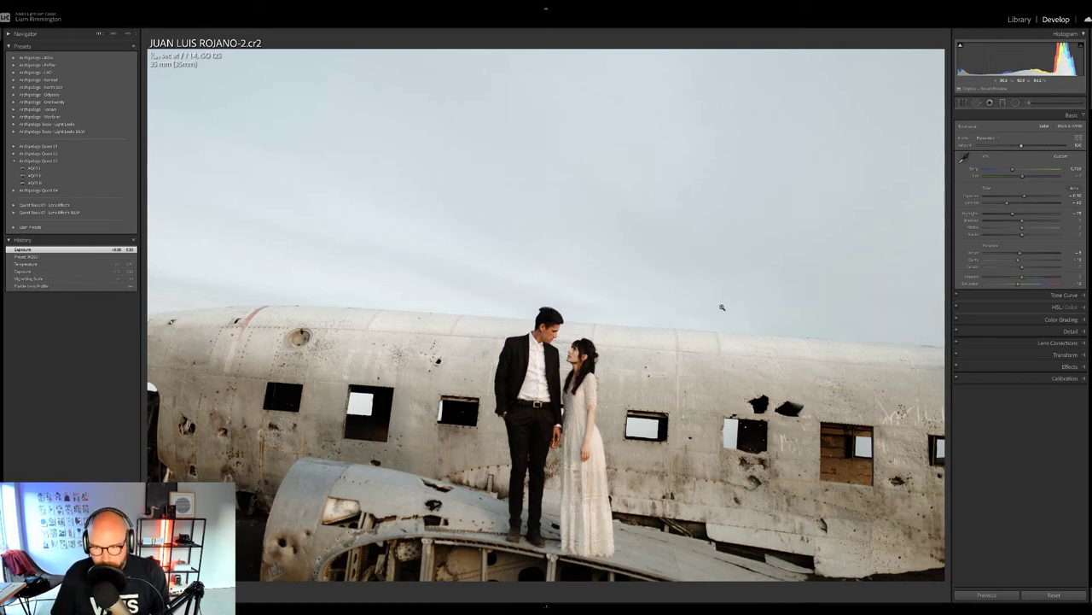
pyautogui.press('y')
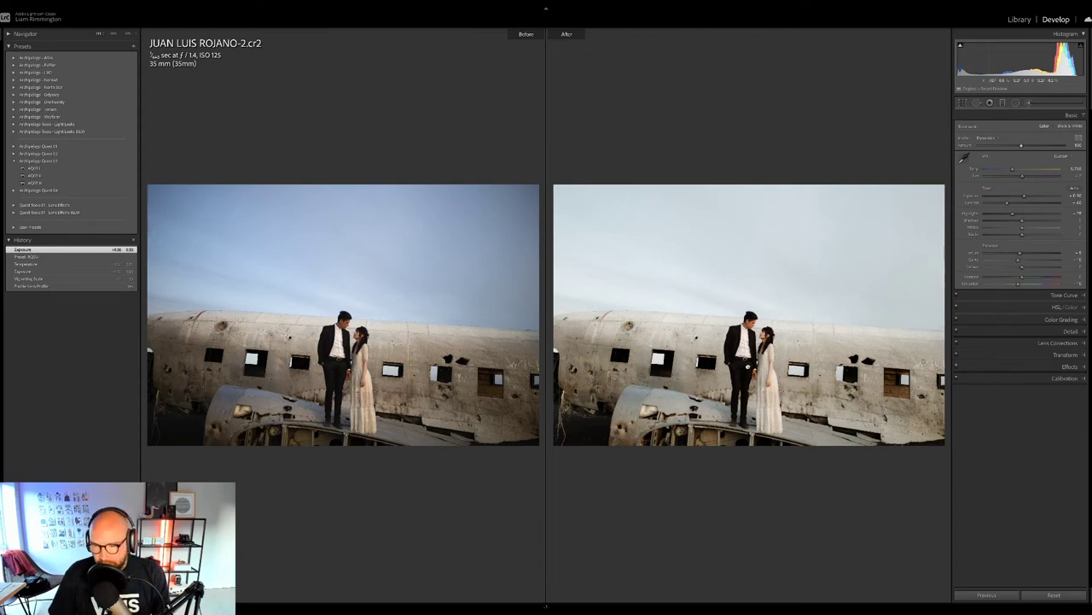
pyautogui.click(748, 366)
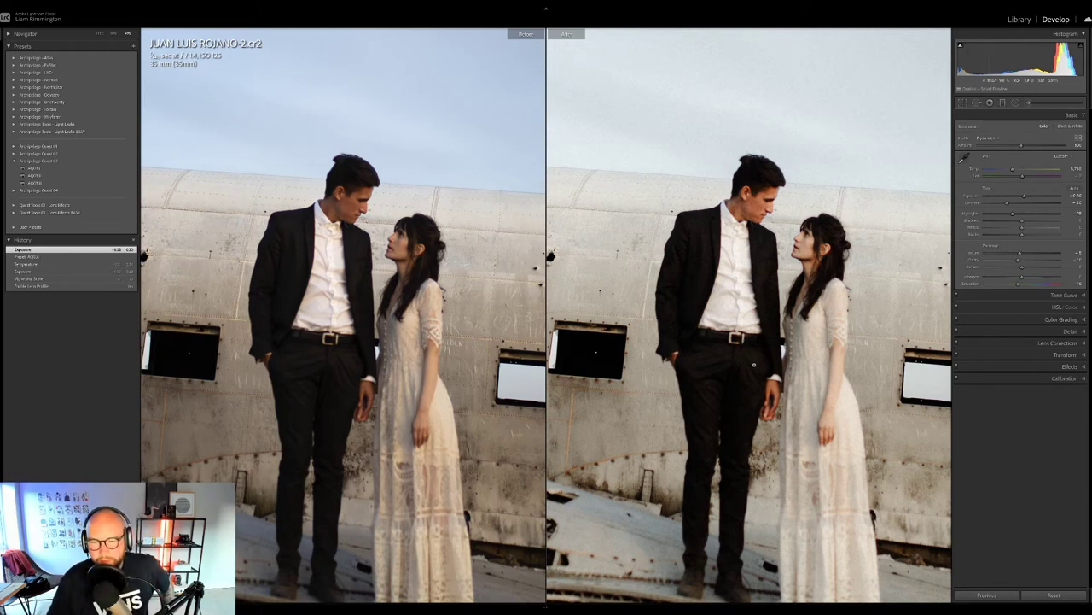
# Step: Zoom back out, return to the Library grid, and clear the photo selection
pyautogui.click(753, 364)
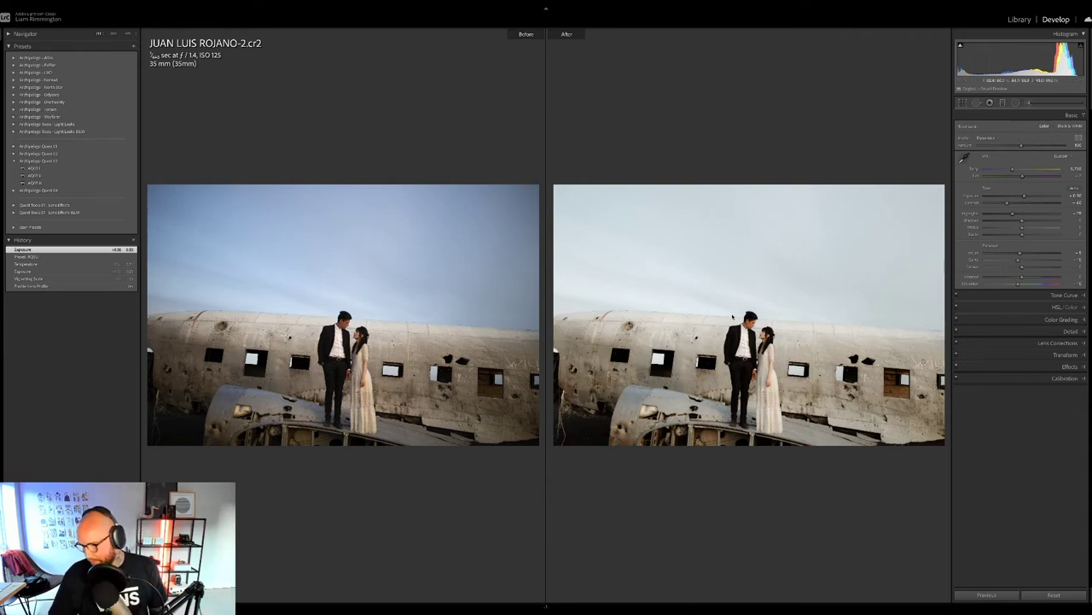
pyautogui.press('g')
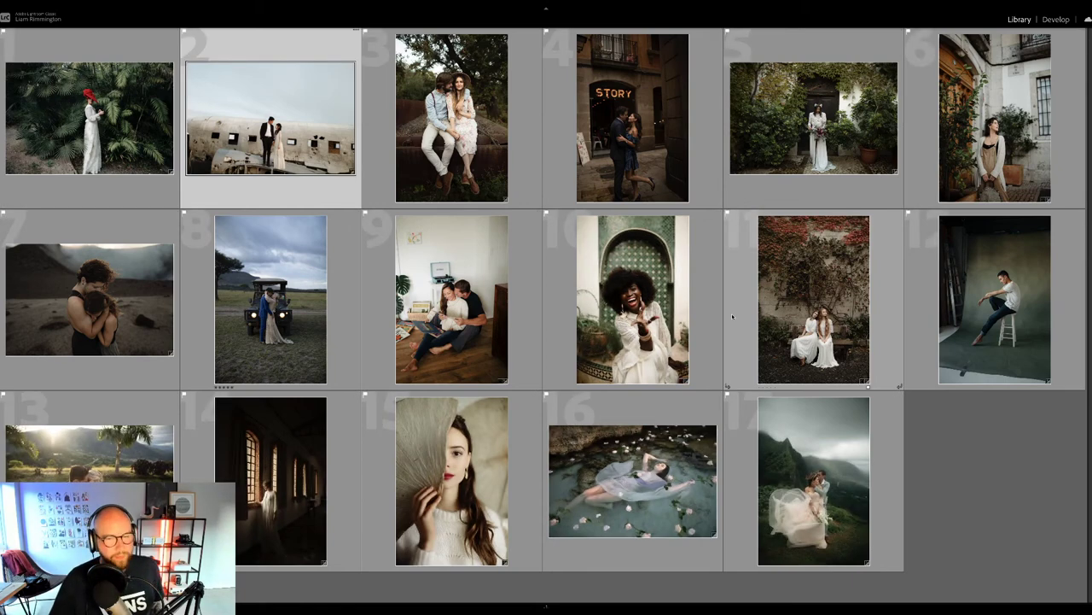
pyautogui.click(955, 445)
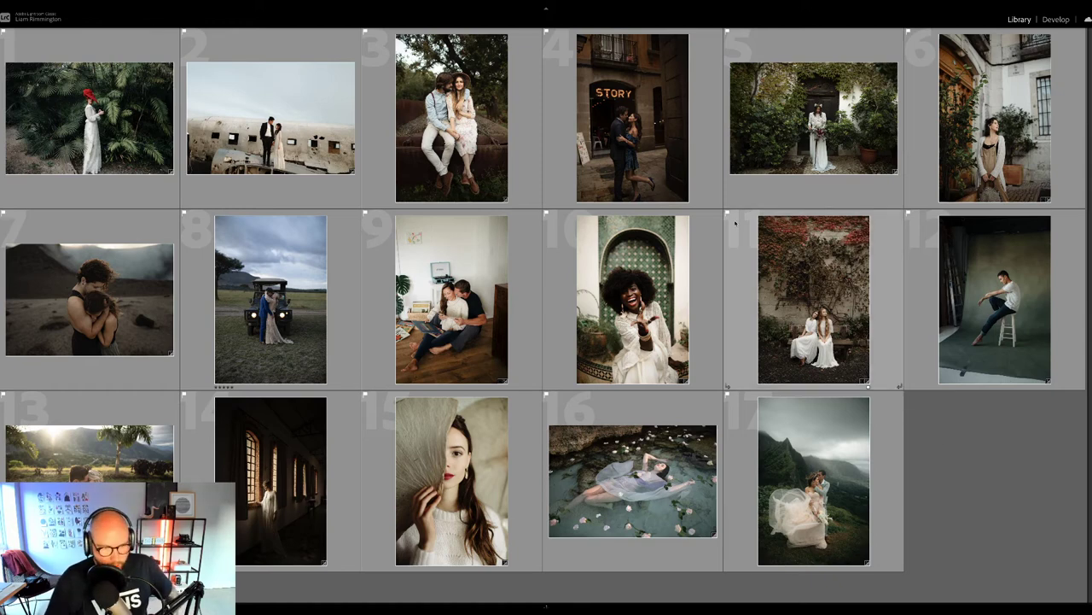
# Step: Open the portrait of the couple kissing by the safari jeep in Develop
pyautogui.click(270, 299)
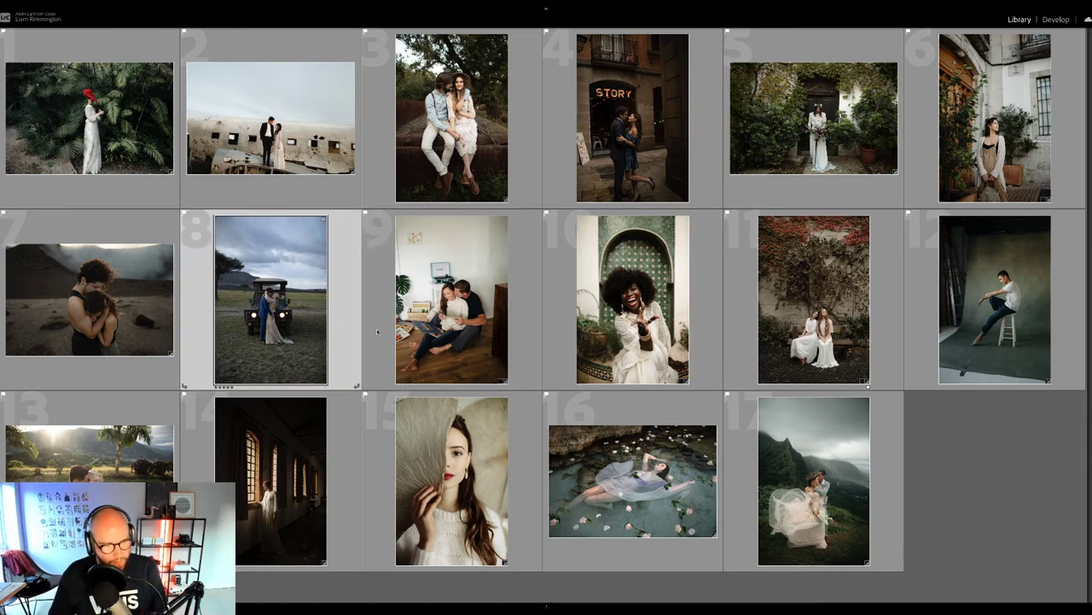
pyautogui.press('d')
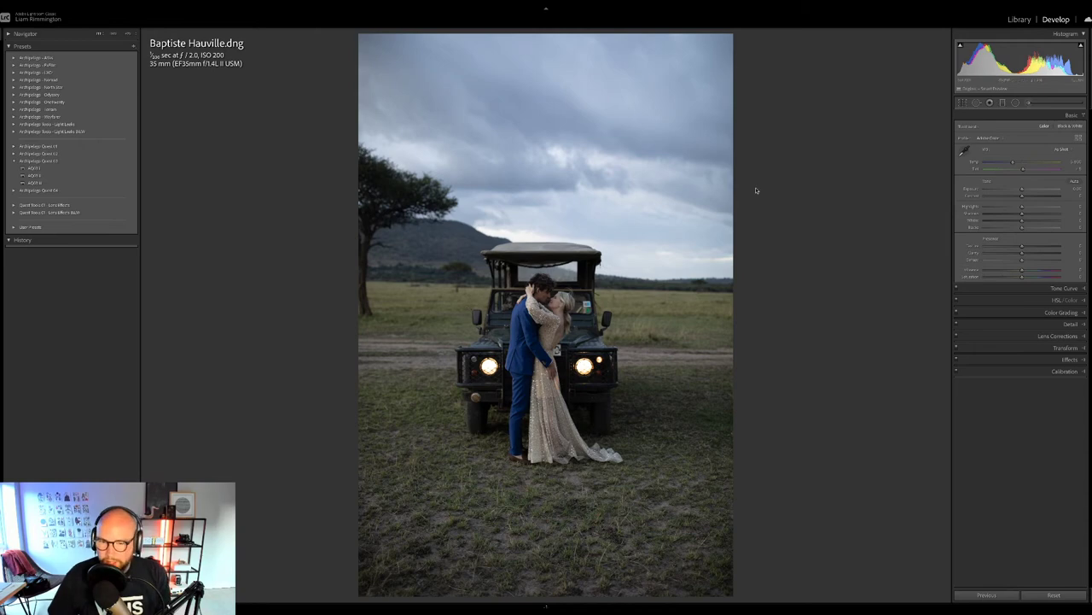
# Step: Raise exposure three steps, warm the temperature, and apply a preset to the jeep portrait
pyautogui.press('=')
pyautogui.press('=')
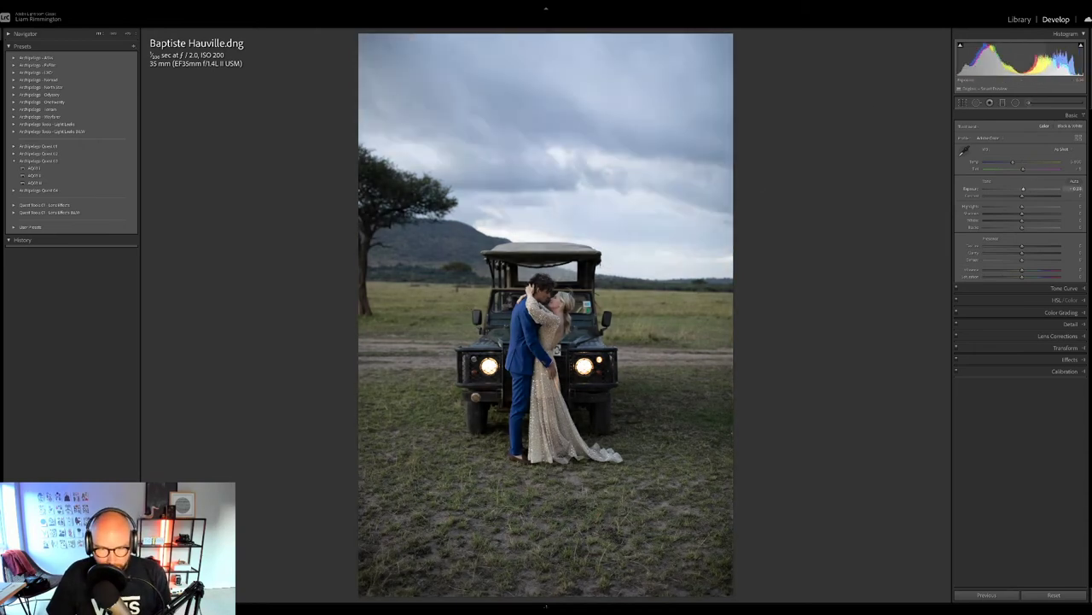
pyautogui.press('=')
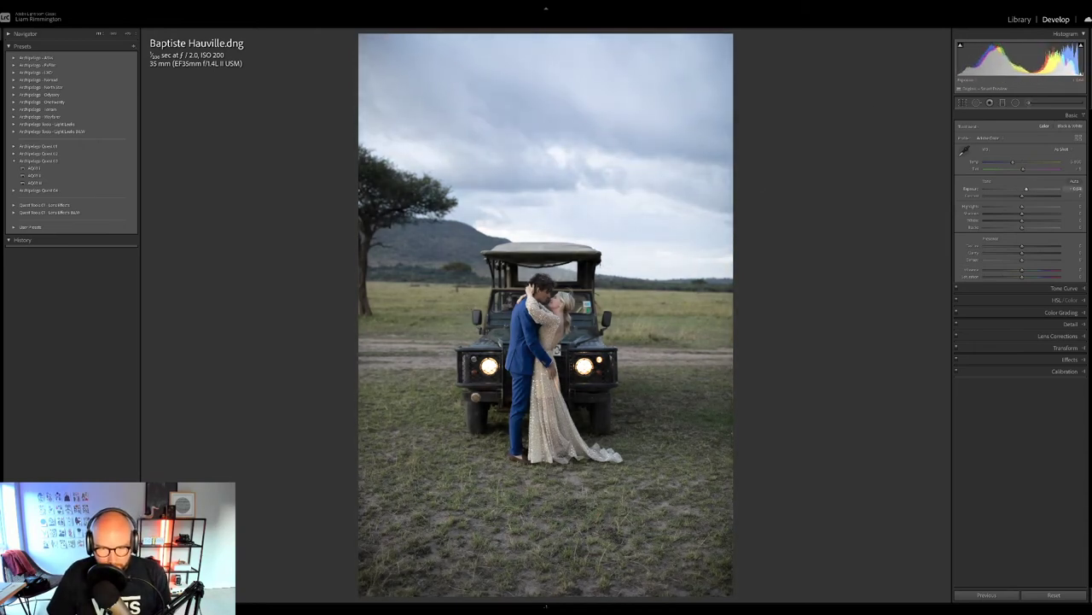
pyautogui.press('=')
pyautogui.moveTo(1014, 162); pyautogui.dragTo(1028, 160)
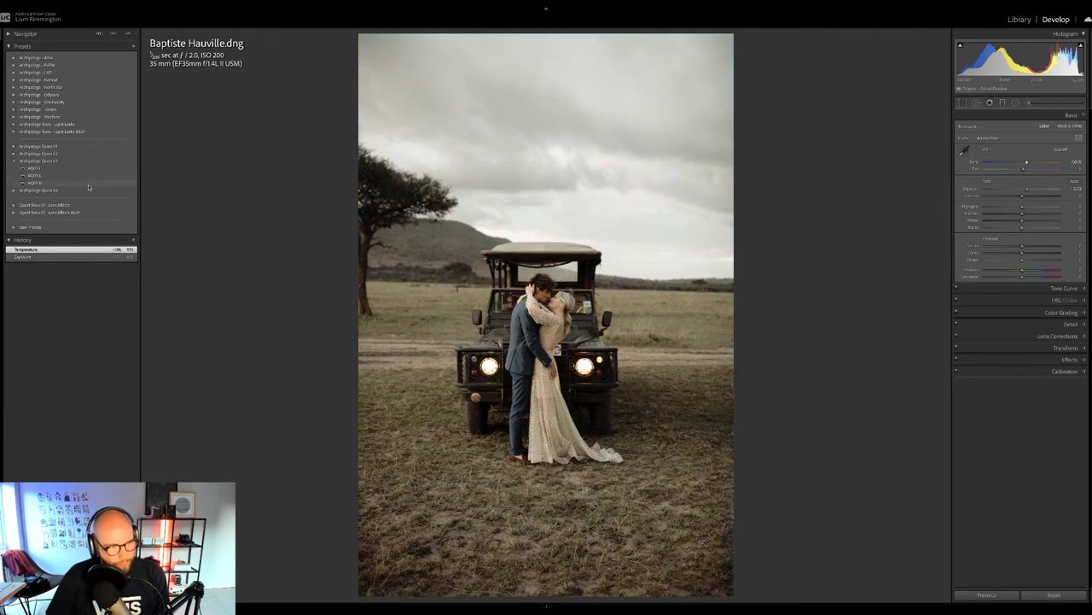
pyautogui.click(88, 184)
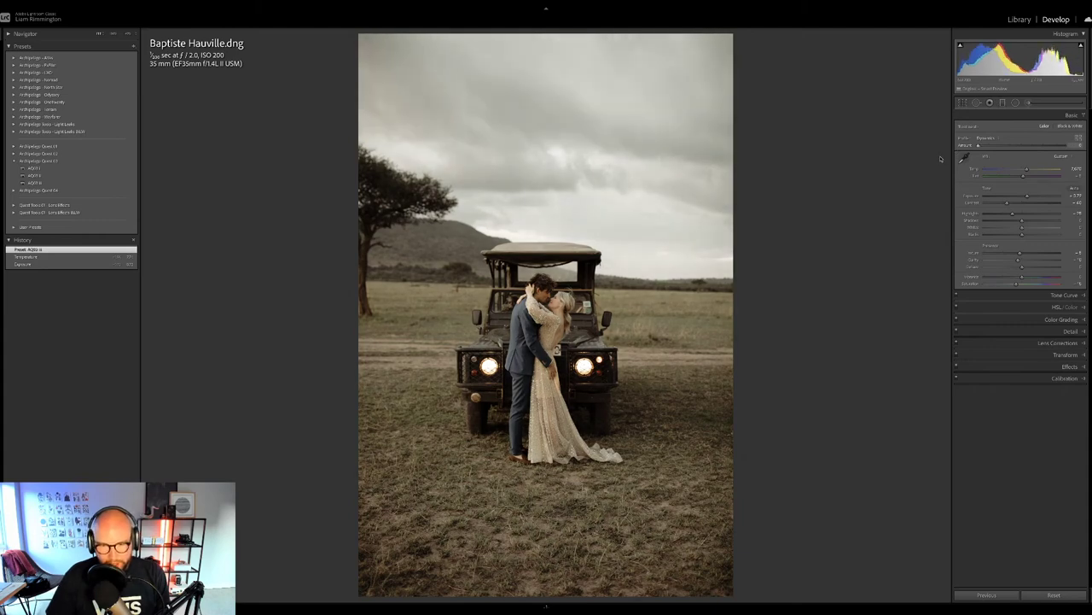
# Step: Strengthen the profile amount, lower exposure slightly, compare before/after, then open the mountain couple photo
pyautogui.moveTo(978, 145); pyautogui.dragTo(1037, 162)
pyautogui.moveTo(1020, 56); pyautogui.dragTo(1013, 55)
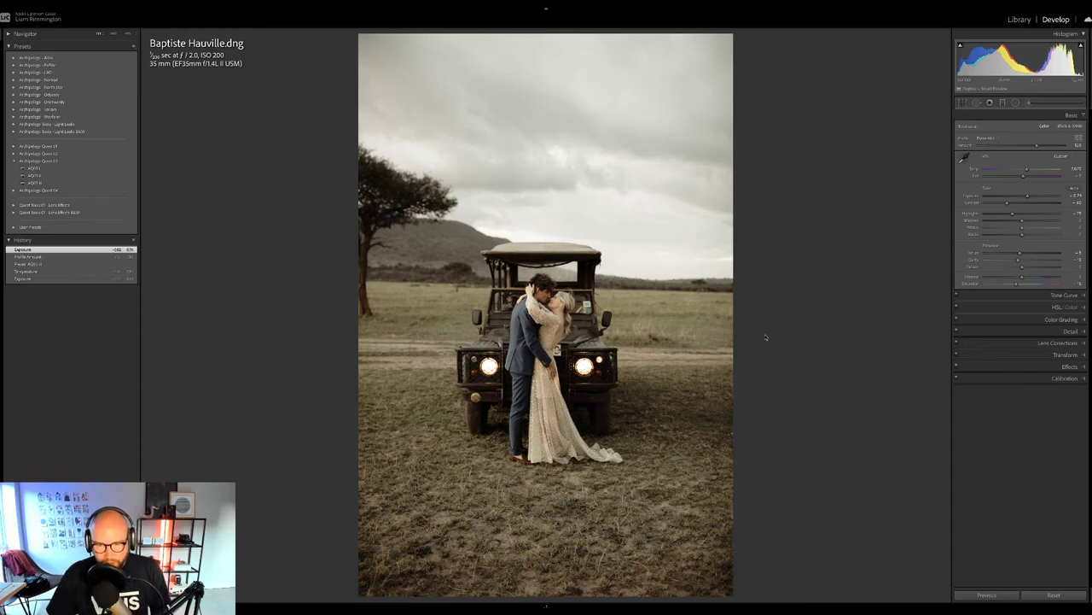
pyautogui.press('y')
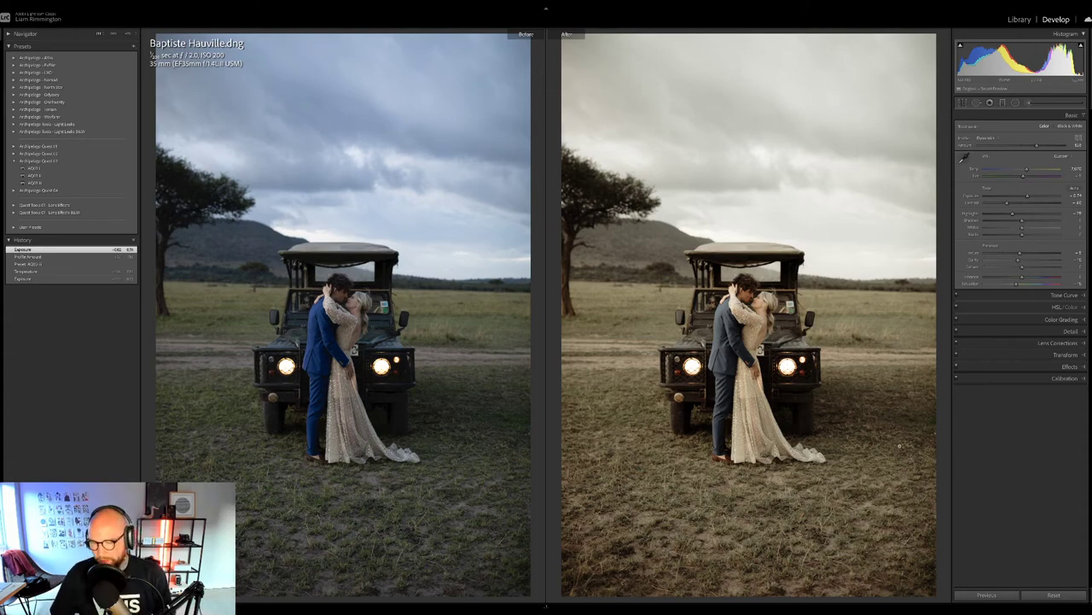
pyautogui.press('g')
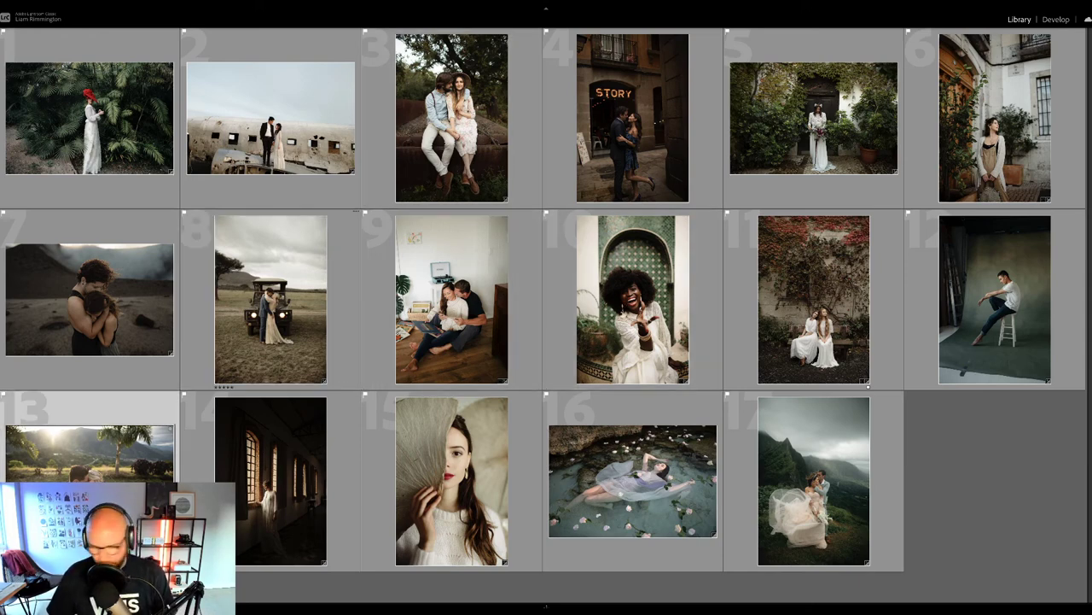
pyautogui.press('d')
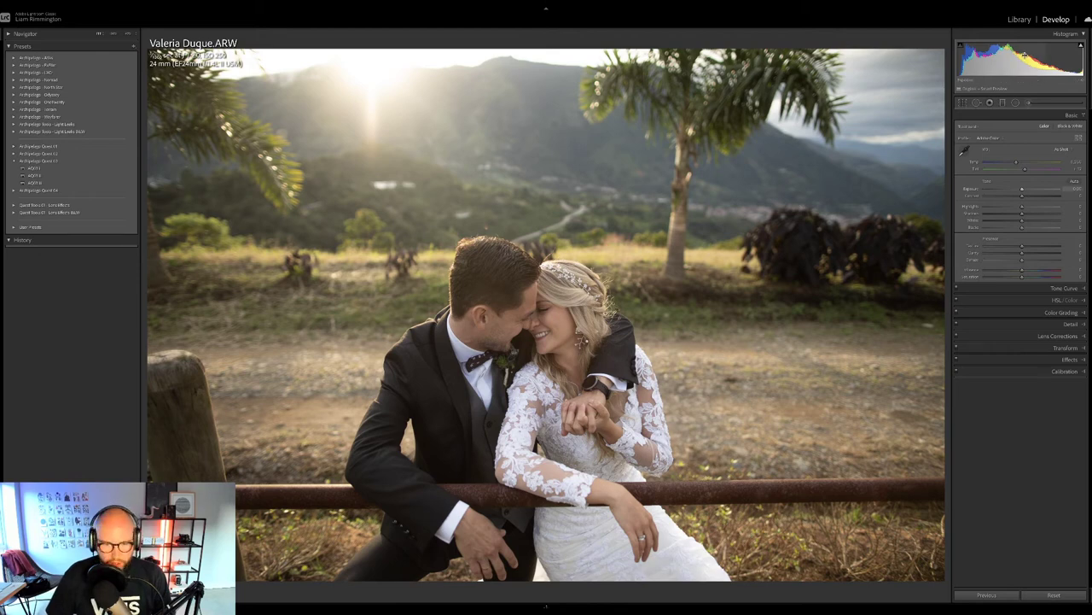
# Step: Nudge the sunlit mountain couple photo's exposure slightly brighter
pyautogui.moveTo(1024, 56); pyautogui.dragTo(1031, 56)
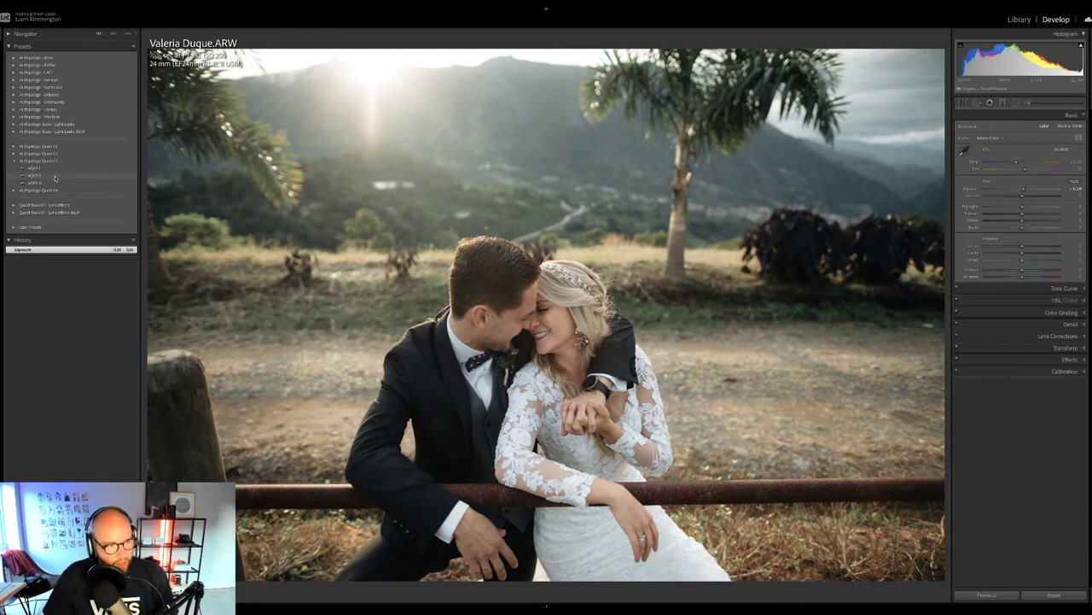
# Step: Apply a preset at reduced strength and fine-tune the colour temperature
pyautogui.click(55, 176)
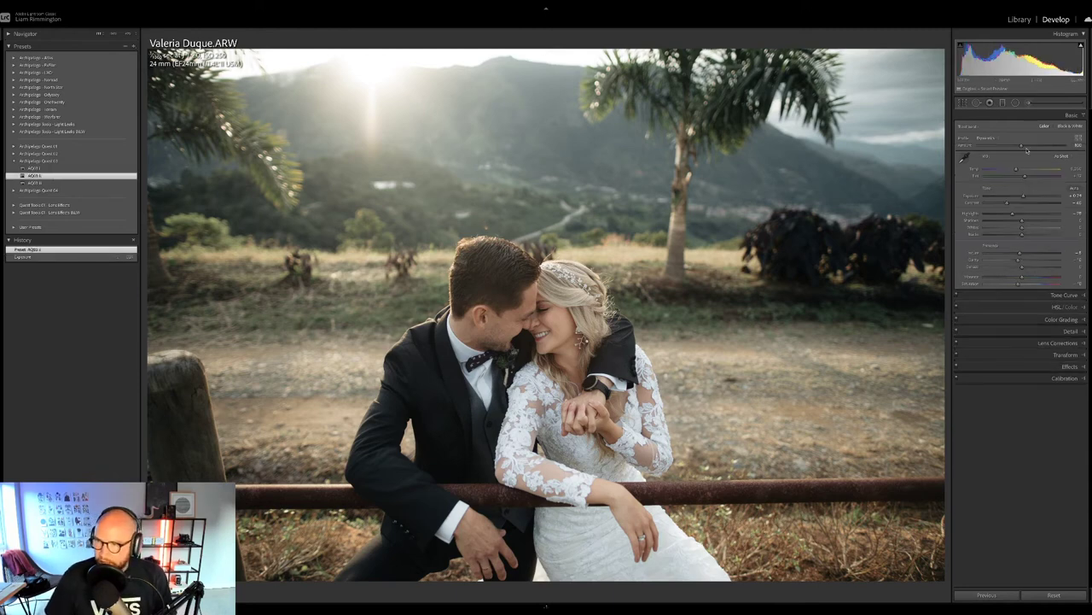
pyautogui.moveTo(1020, 146); pyautogui.dragTo(1054, 147)
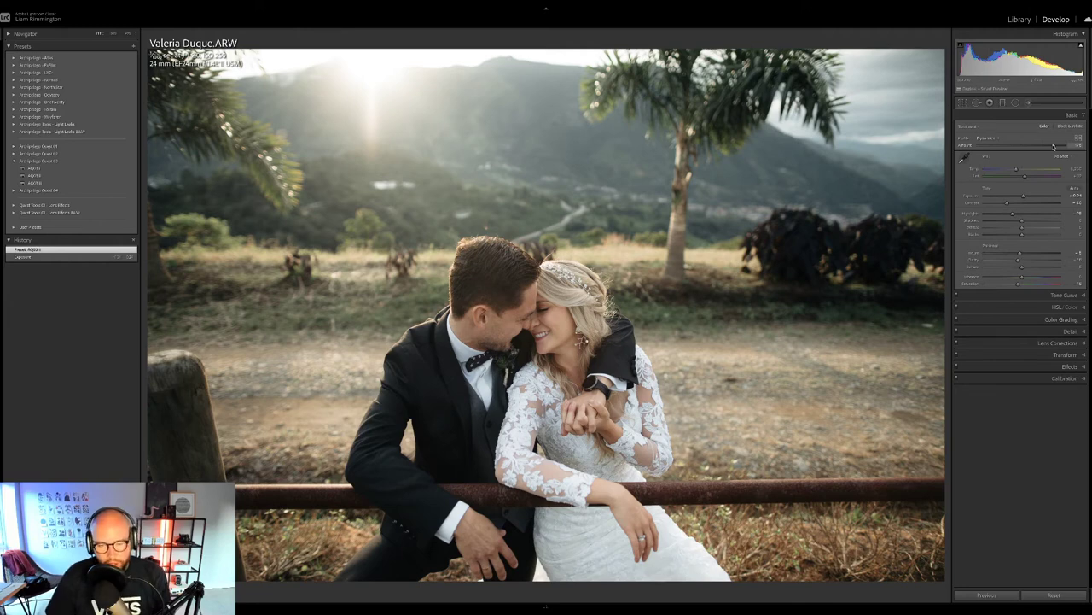
pyautogui.moveTo(1054, 147)
pyautogui.mouseDown()
pyautogui.moveTo(1016, 147)
pyautogui.moveTo(1064, 146)
pyautogui.mouseUp()
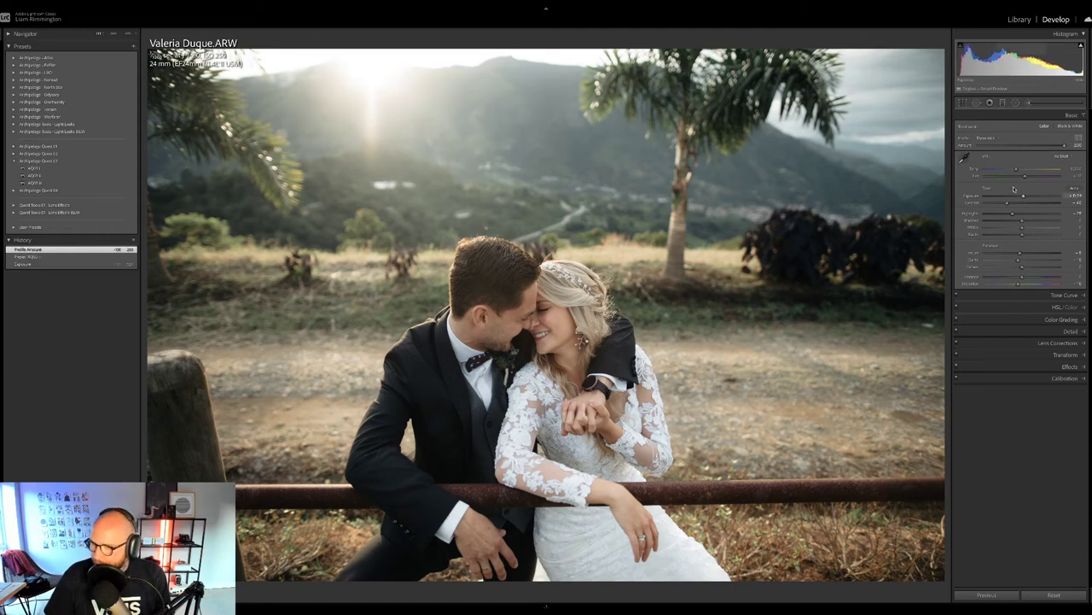
pyautogui.moveTo(1016, 170); pyautogui.dragTo(1021, 170)
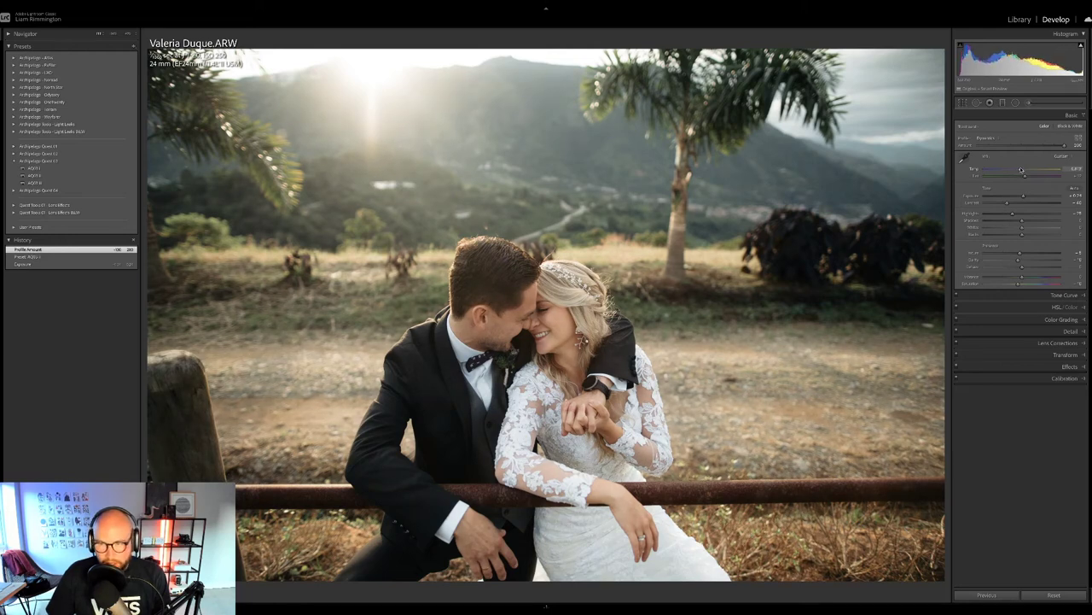
pyautogui.moveTo(1022, 170); pyautogui.dragTo(1022, 170)
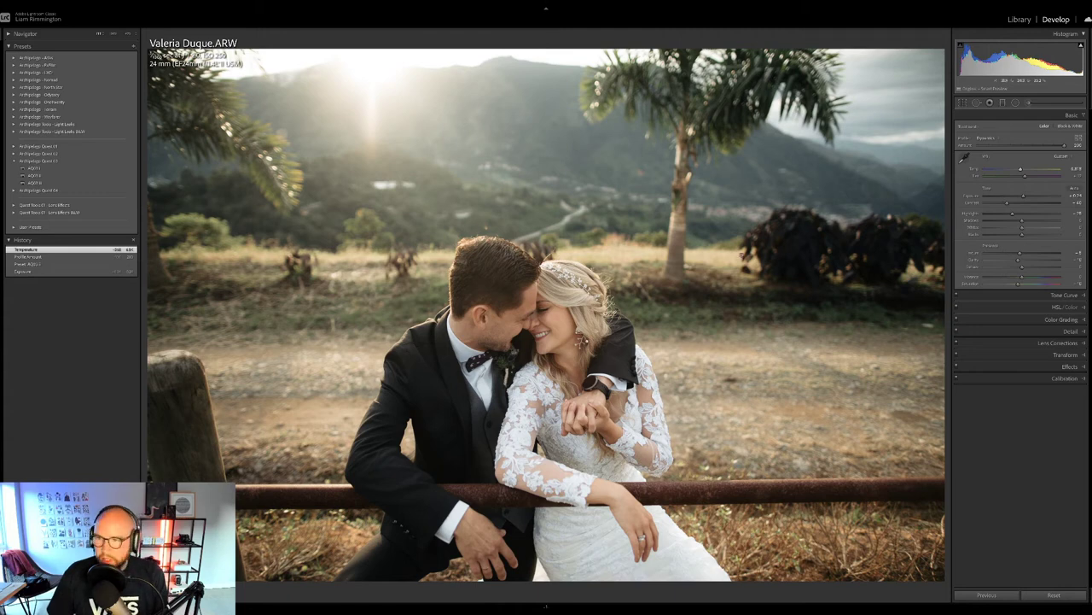
# Step: Toggle between the unedited original and the edit twice to compare them
pyautogui.press('\\')
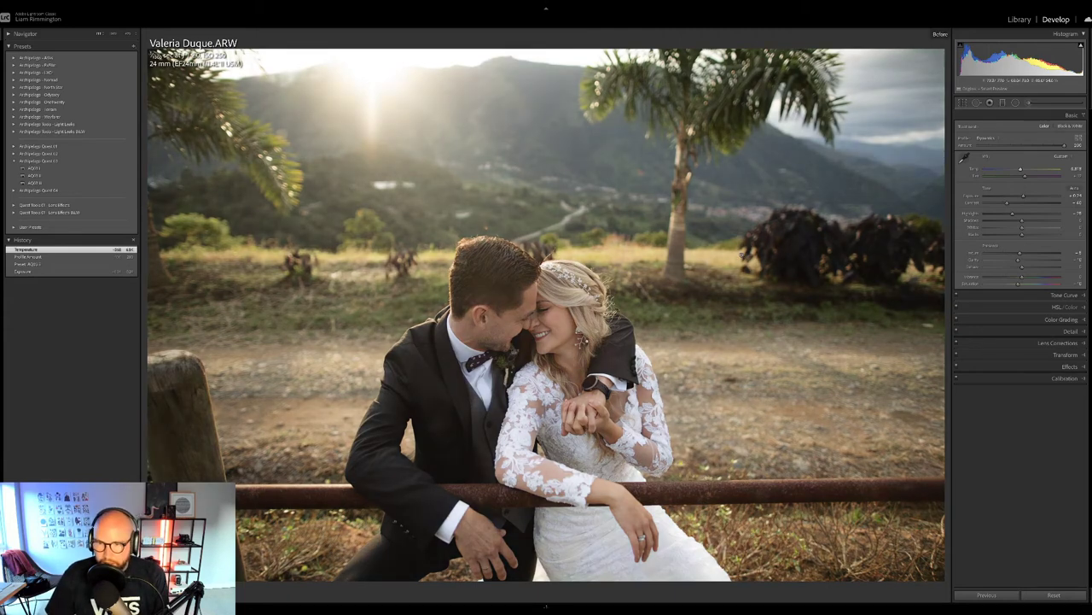
pyautogui.press('\\')
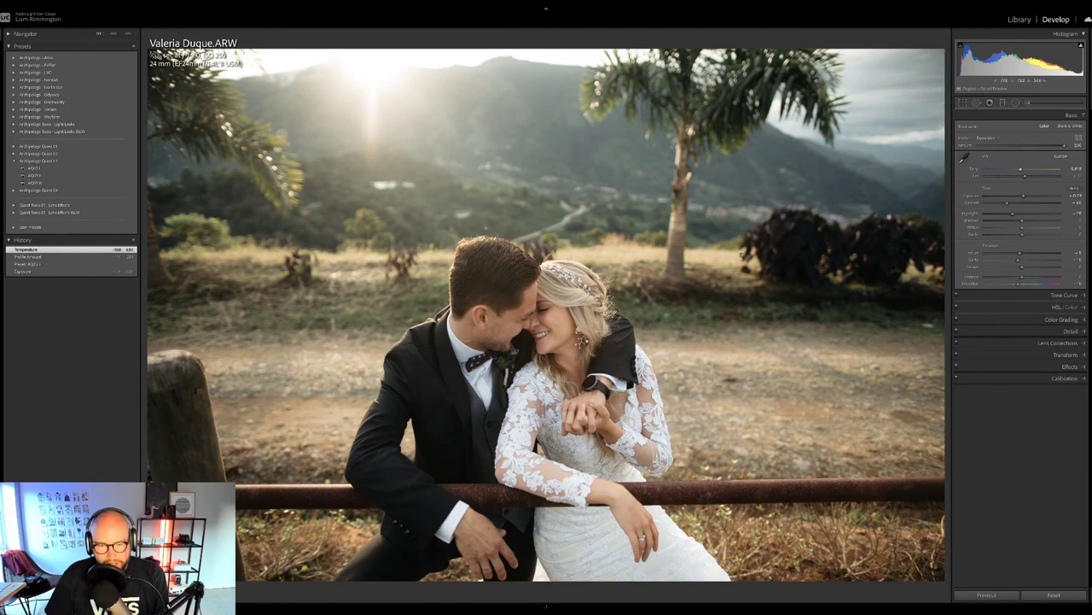
pyautogui.press('\\')
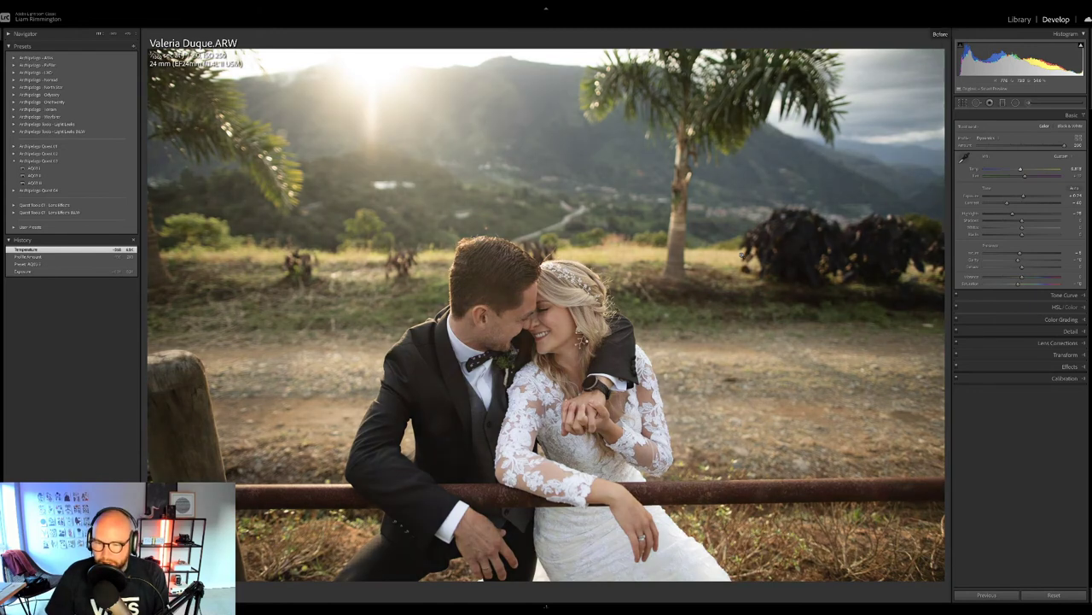
pyautogui.press('\\')
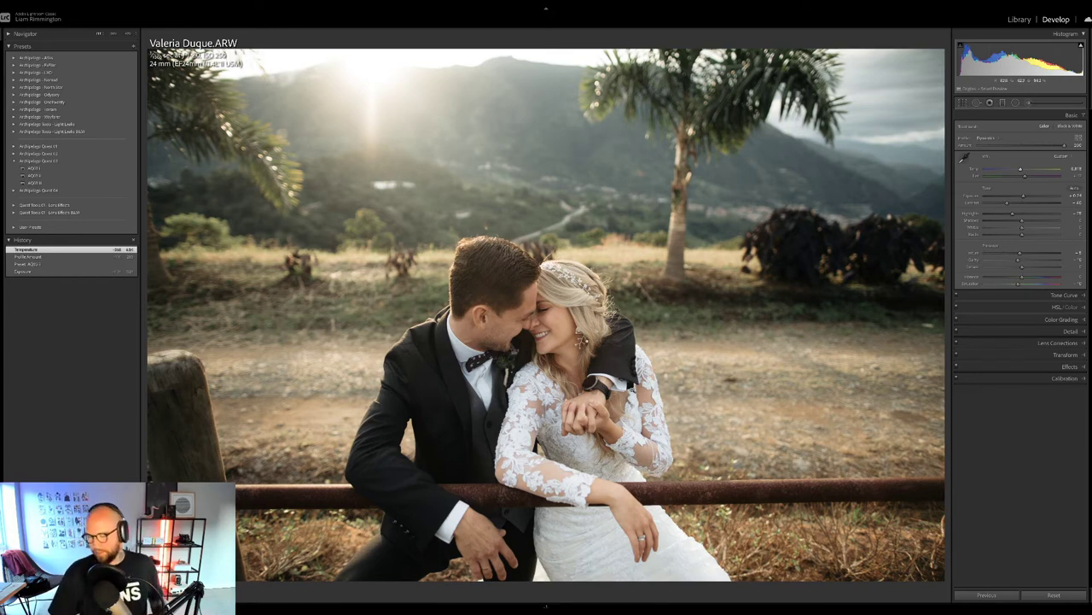
# Step: View before/after side by side, zoom 1:1 on the faces and back, then return to the grid
pyautogui.press('y')
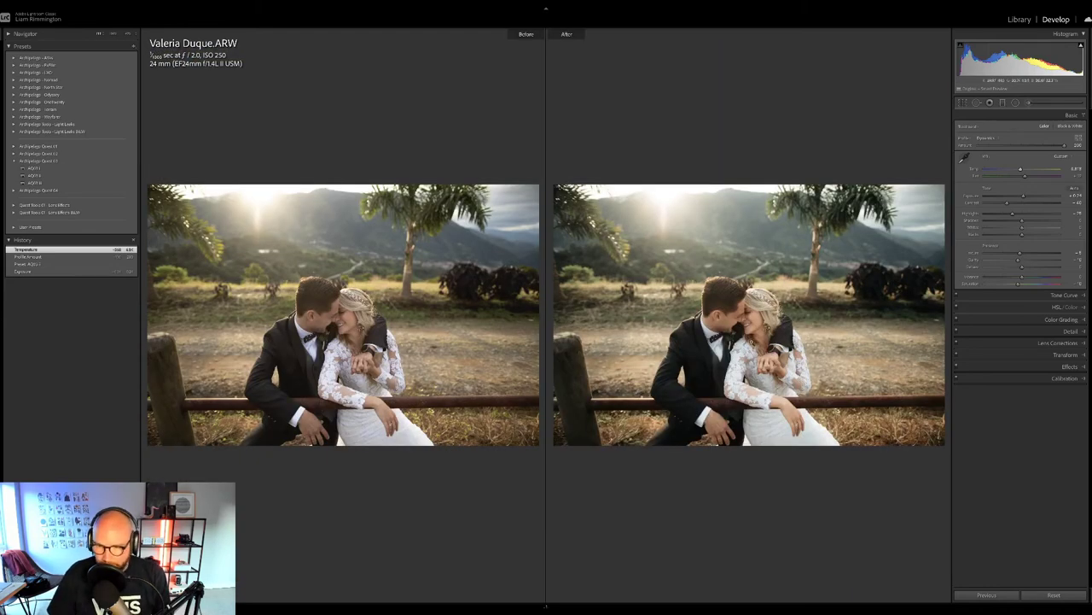
pyautogui.click(748, 331)
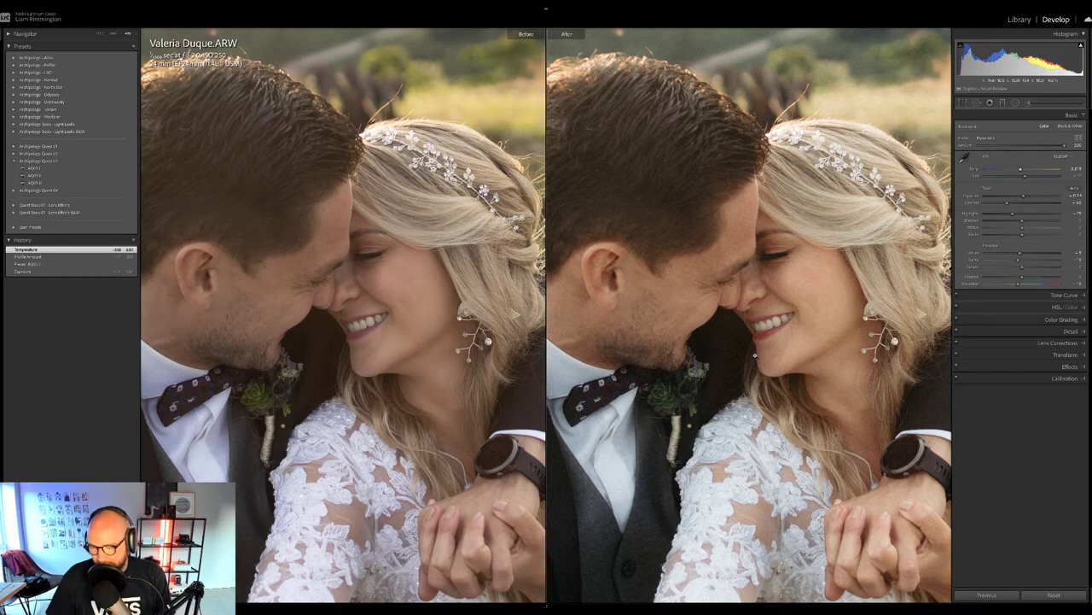
pyautogui.click(755, 357)
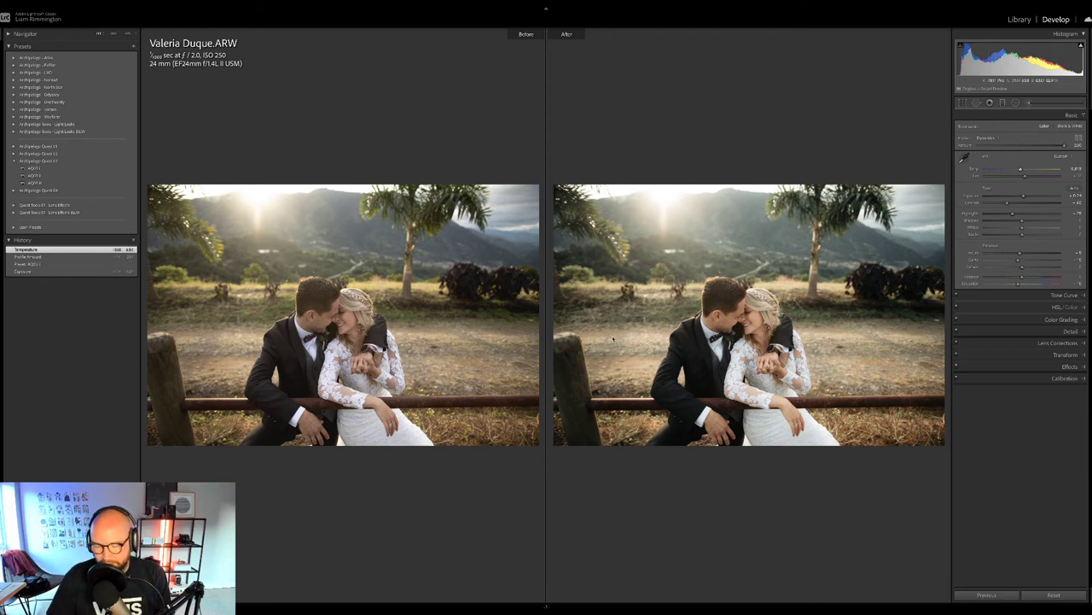
pyautogui.press('g')
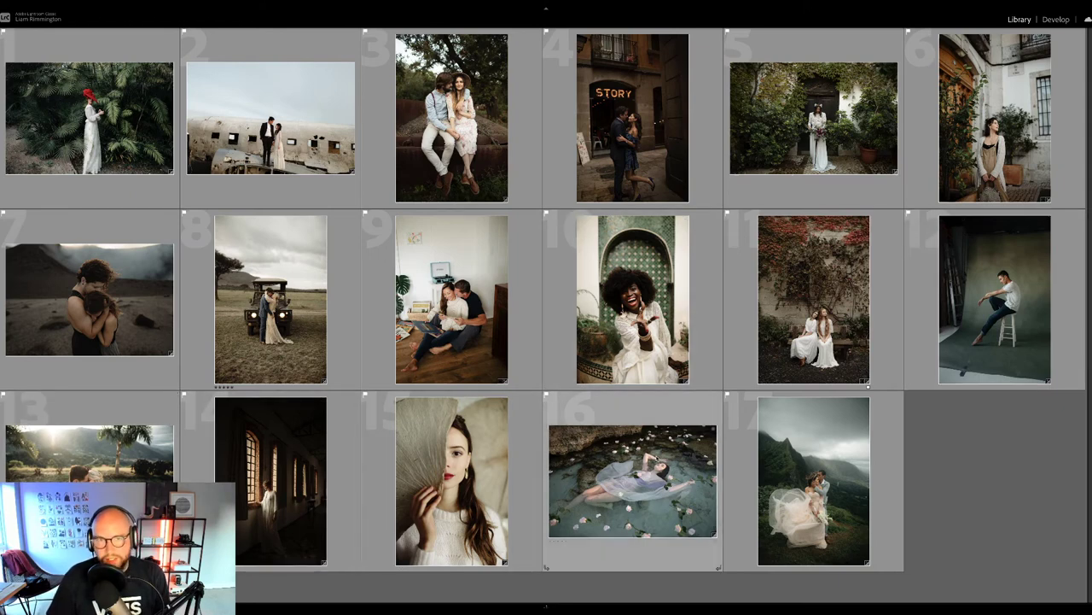
# Step: Open the couple on the rusty train car in Develop and warm the temperature slightly
pyautogui.click(451, 117)
pyautogui.press('d')
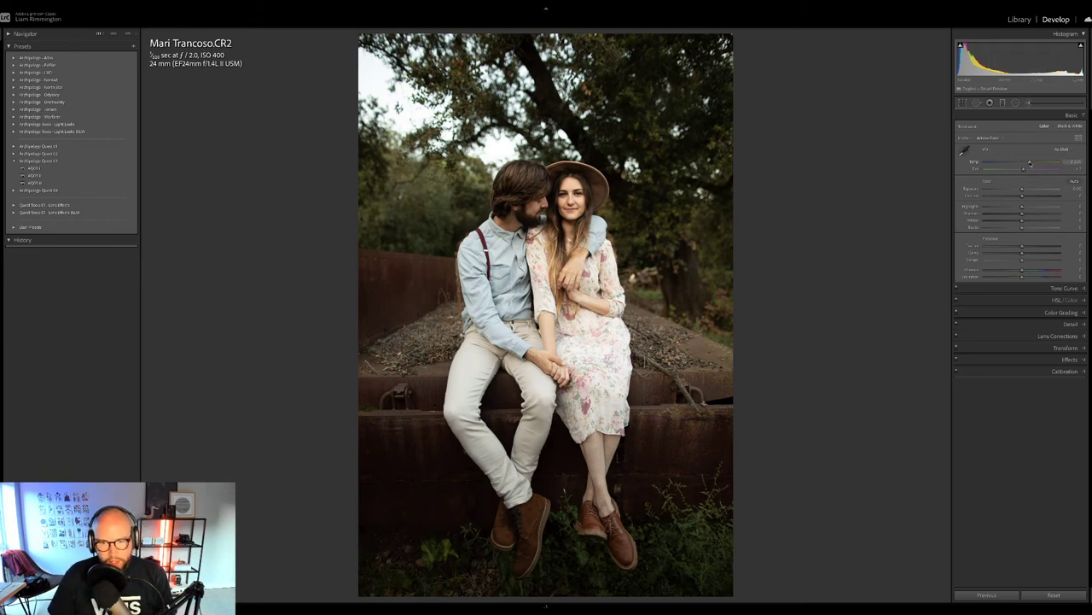
pyautogui.moveTo(1030, 163); pyautogui.dragTo(1032, 163)
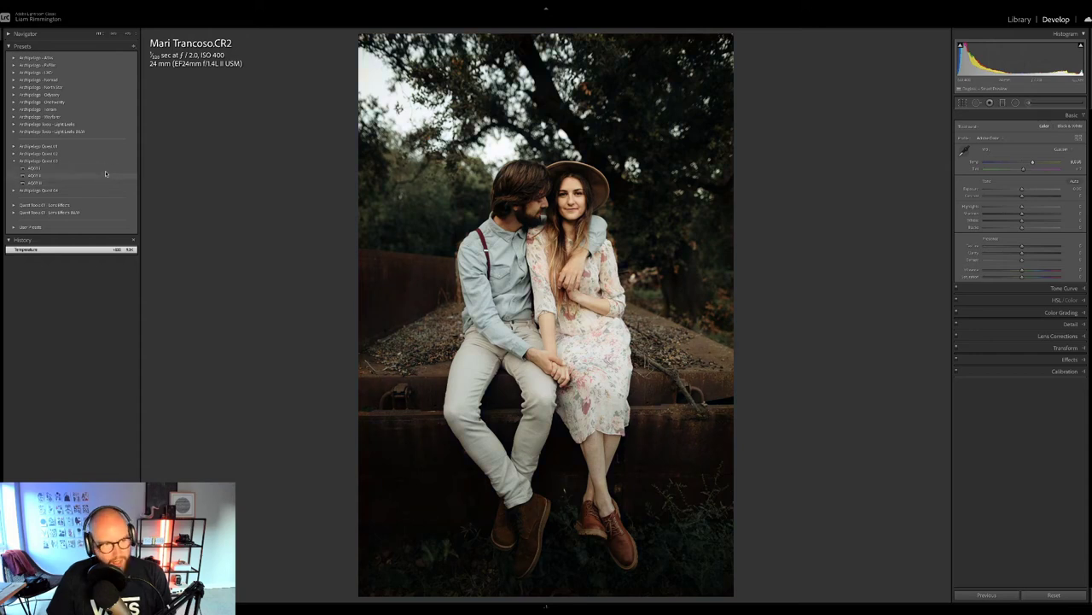
# Step: Apply the AQ03 preset, raise exposure, lower Profile Amount, and view Before/After side by side
pyautogui.click(106, 175)
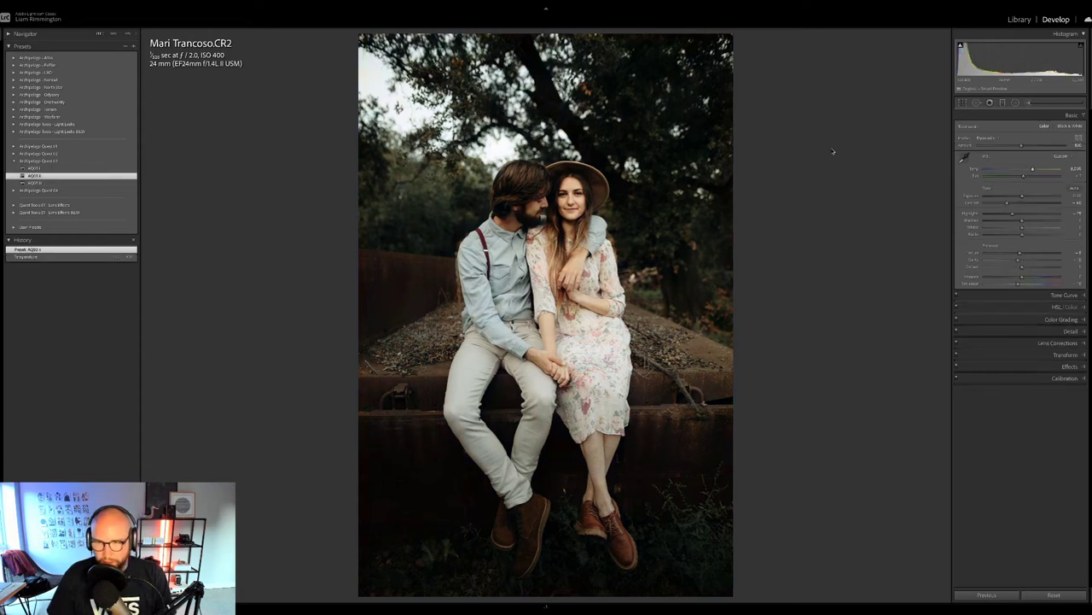
pyautogui.moveTo(1028, 56); pyautogui.dragTo(1031, 56)
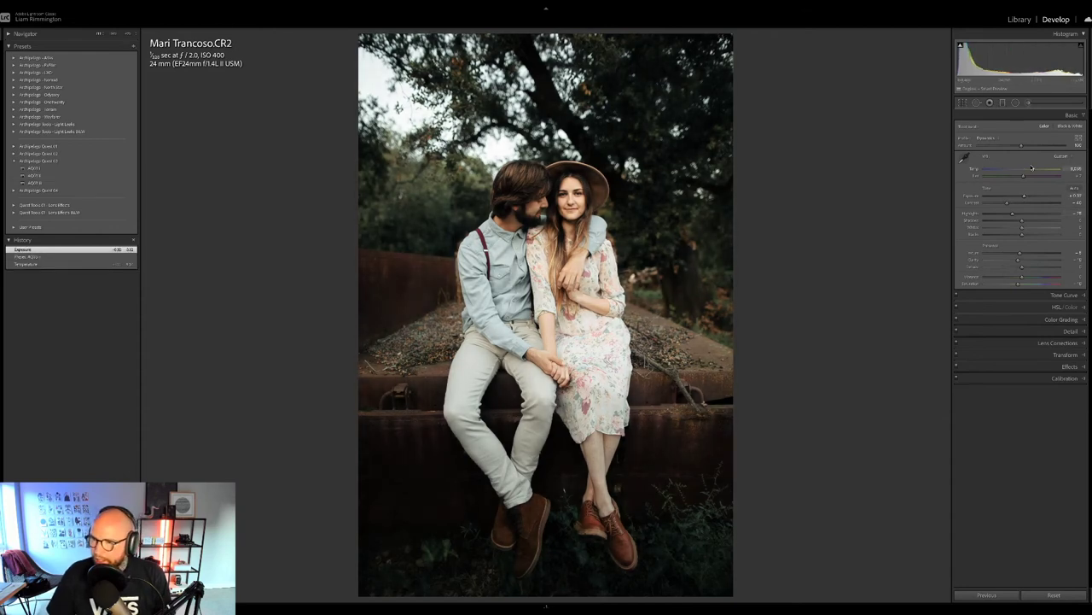
pyautogui.moveTo(1023, 147); pyautogui.dragTo(942, 158)
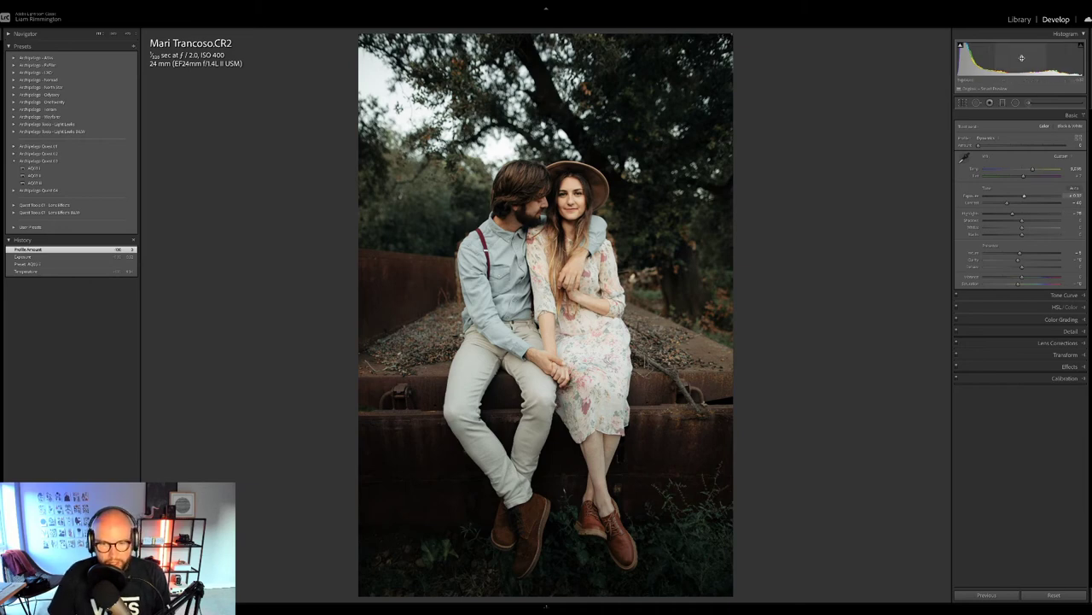
pyautogui.moveTo(974, 60); pyautogui.dragTo(980, 59)
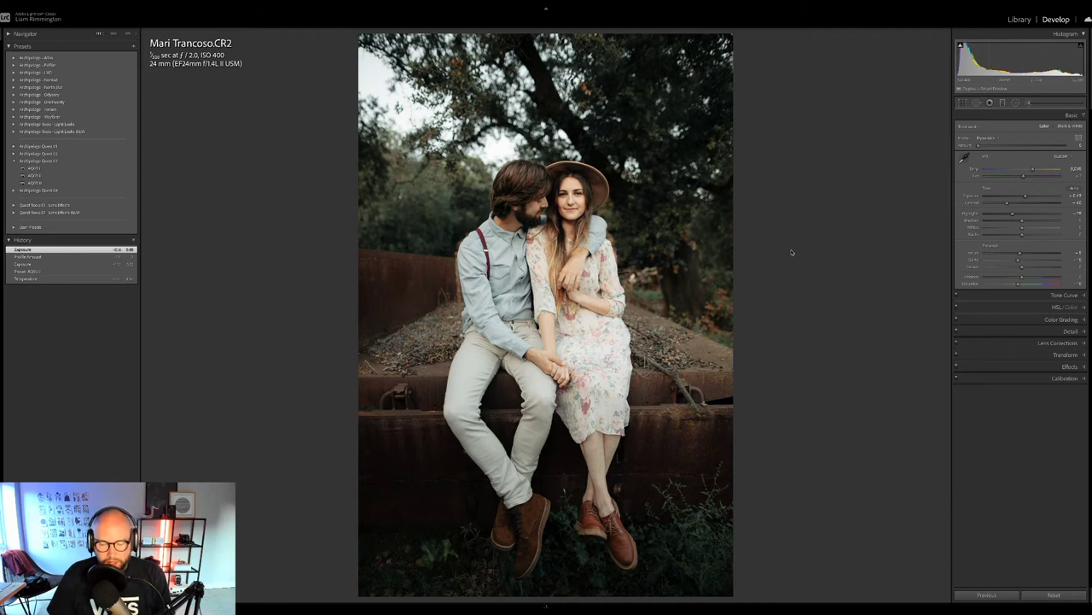
pyautogui.press('y')
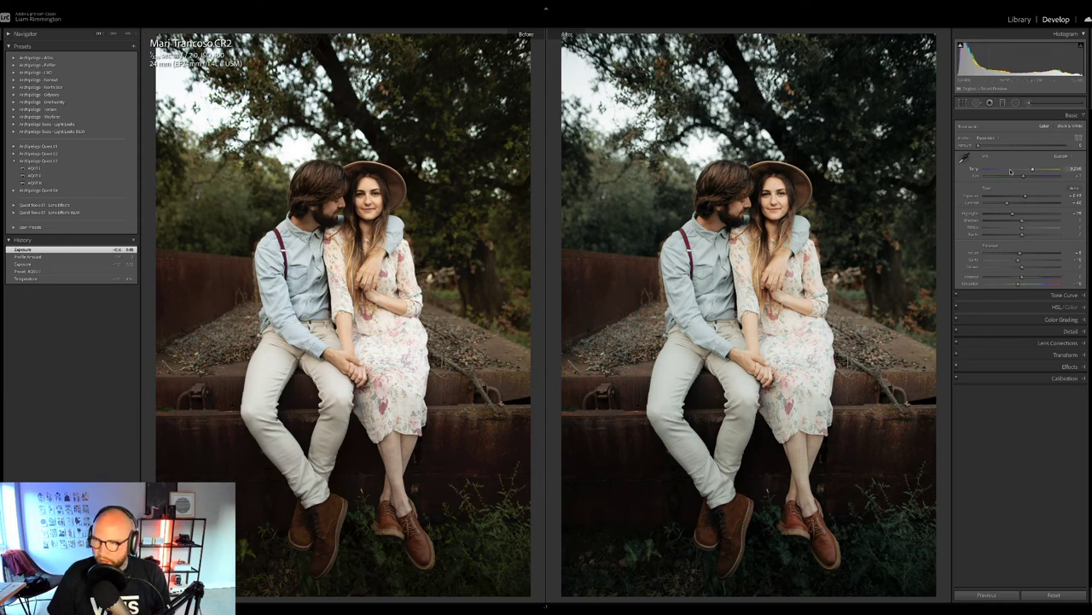
# Step: Fine-tune the train-car portrait's Temp slightly, then return to the 17-portrait Library grid
pyautogui.moveTo(1033, 169); pyautogui.dragTo(1035, 169)
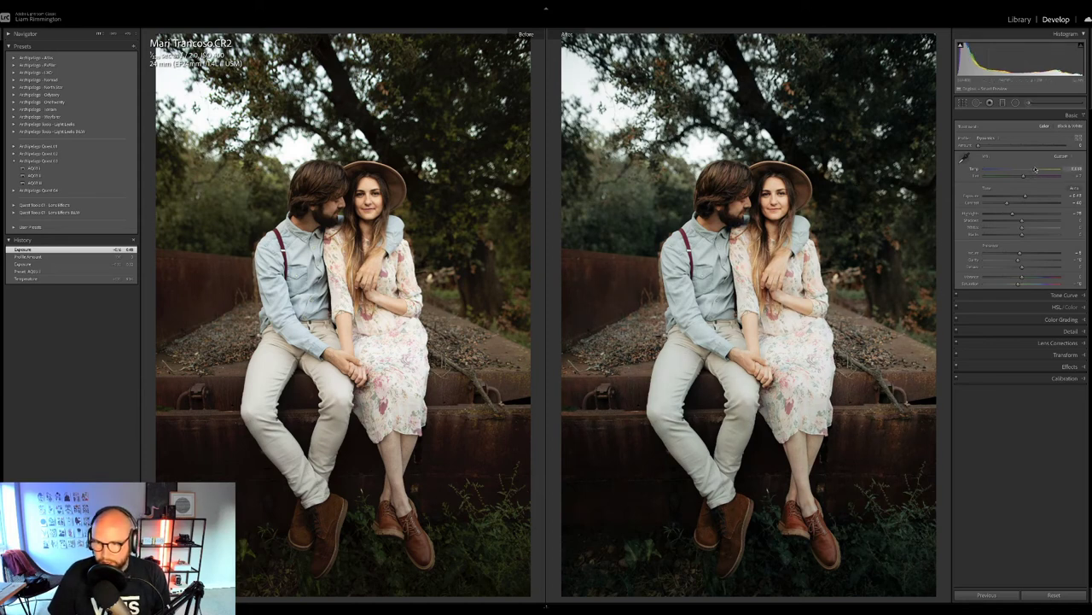
pyautogui.moveTo(1035, 169); pyautogui.dragTo(1035, 169)
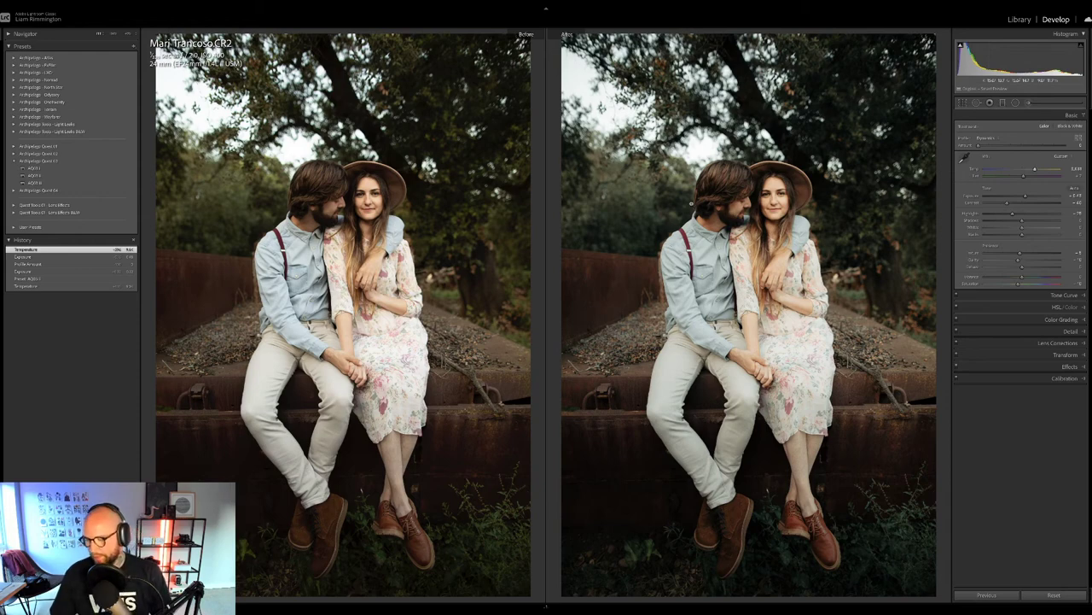
pyautogui.press('y')
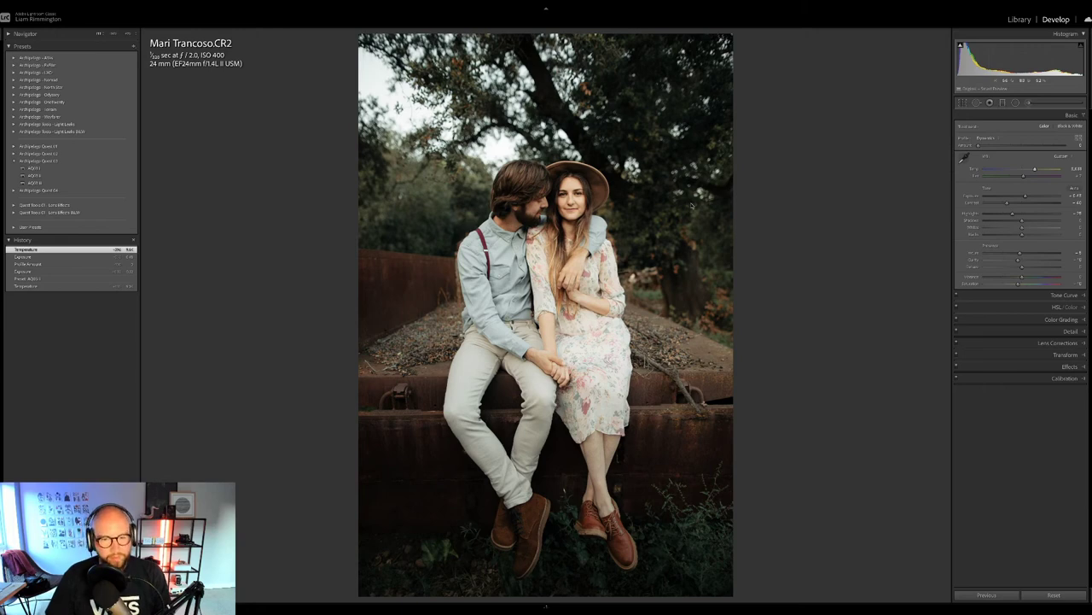
pyautogui.press('g')
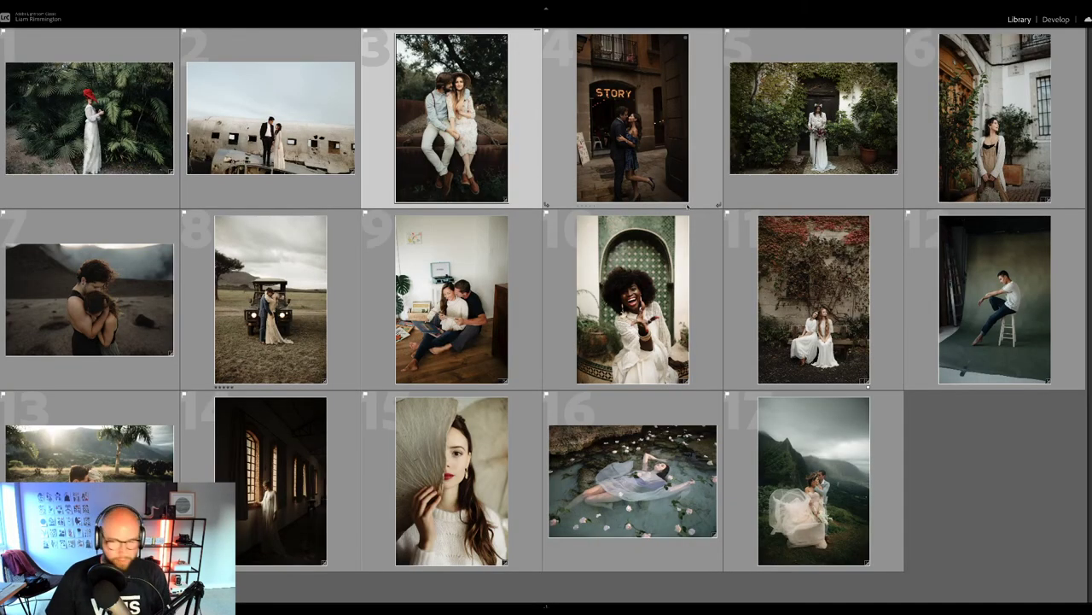
pyautogui.click(591, 103)
pyautogui.press('d')
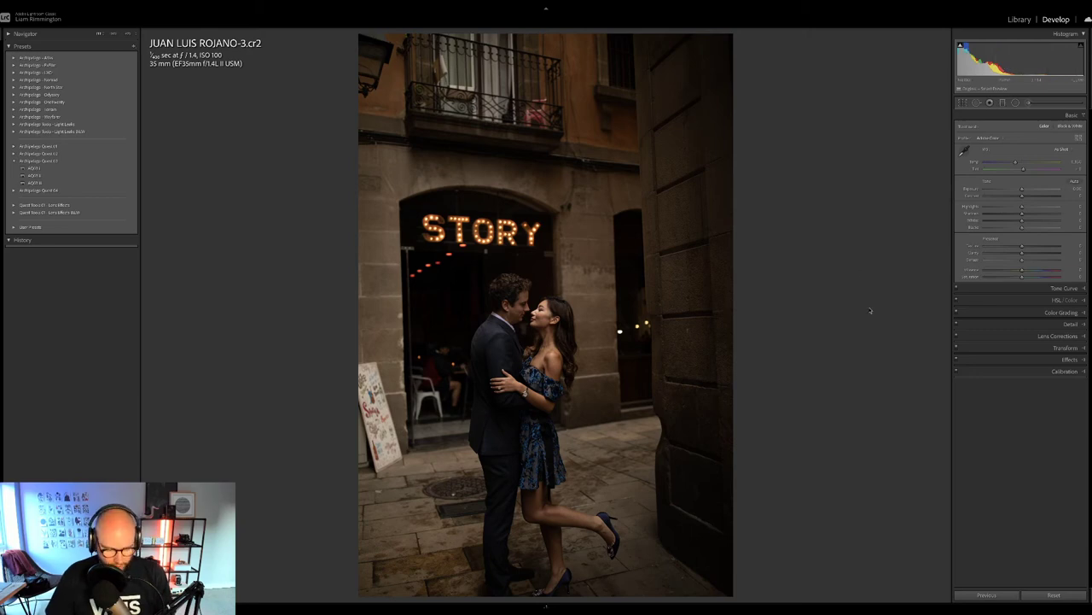
# Step: Straighten the STORY portrait with a slight rotation in Crop & Straighten, then raise exposure
pyautogui.press('r')
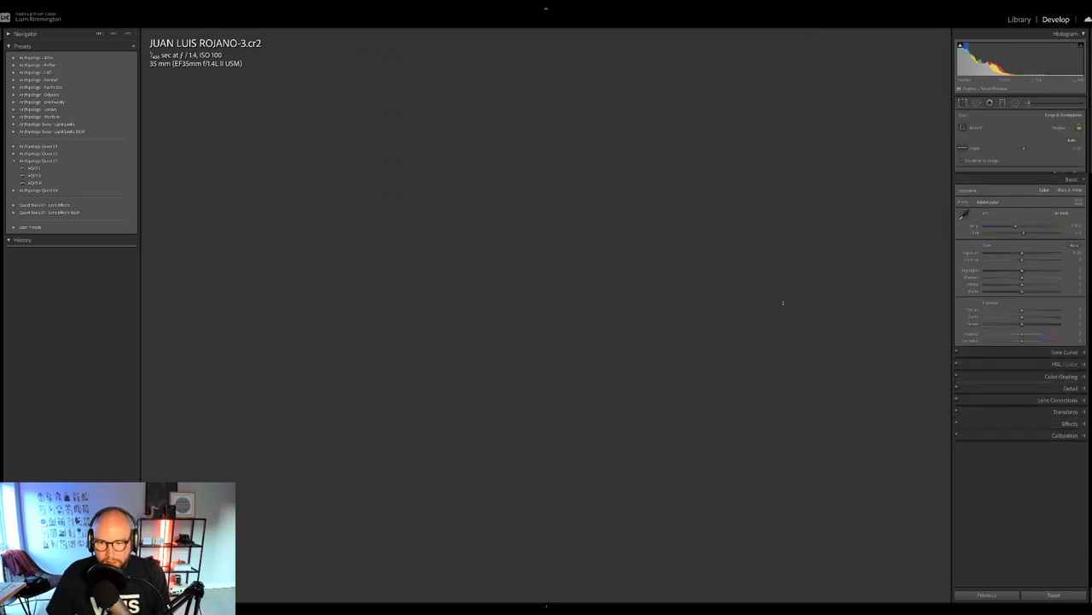
pyautogui.moveTo(829, 300); pyautogui.dragTo(827, 309)
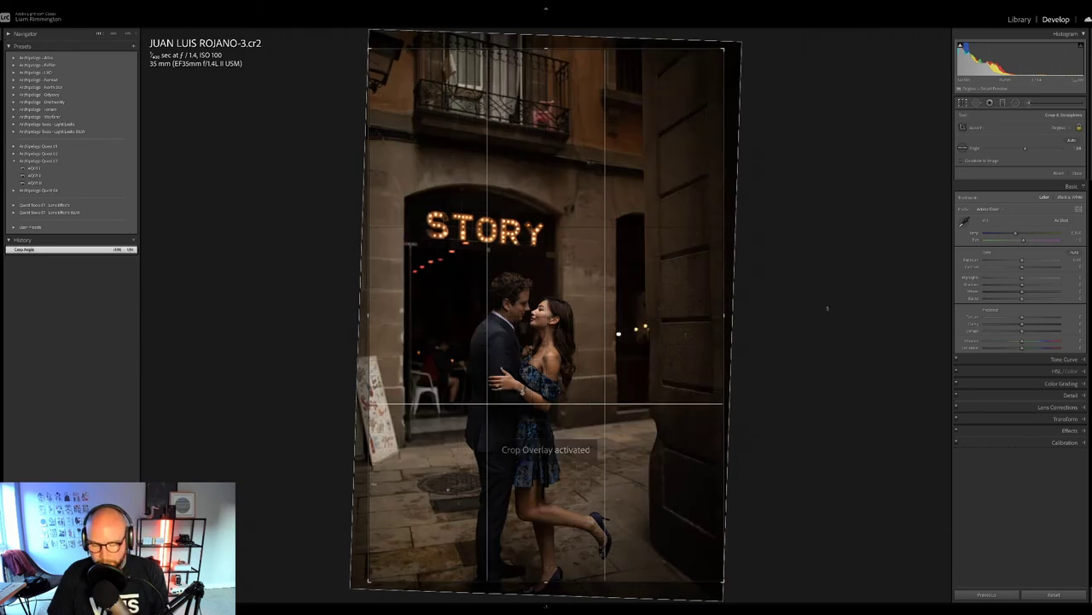
pyautogui.press('r')
pyautogui.moveTo(1022, 70); pyautogui.dragTo(1036, 70)
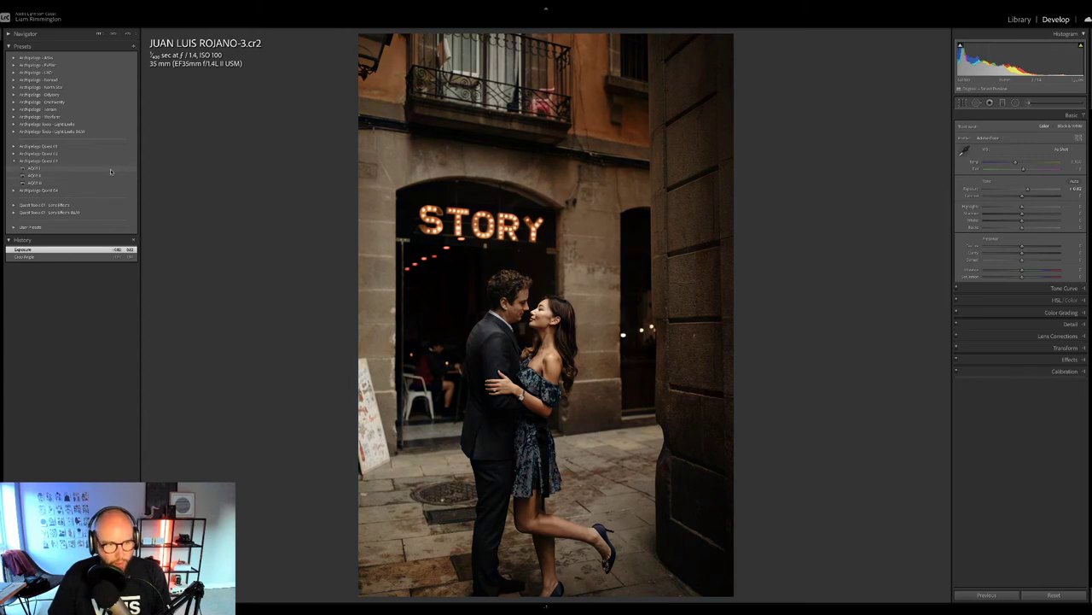
# Step: Apply an AQ03 preset, tweak exposure, Profile Amount and temperature, then open the Profile Browser
pyautogui.click(110, 170)
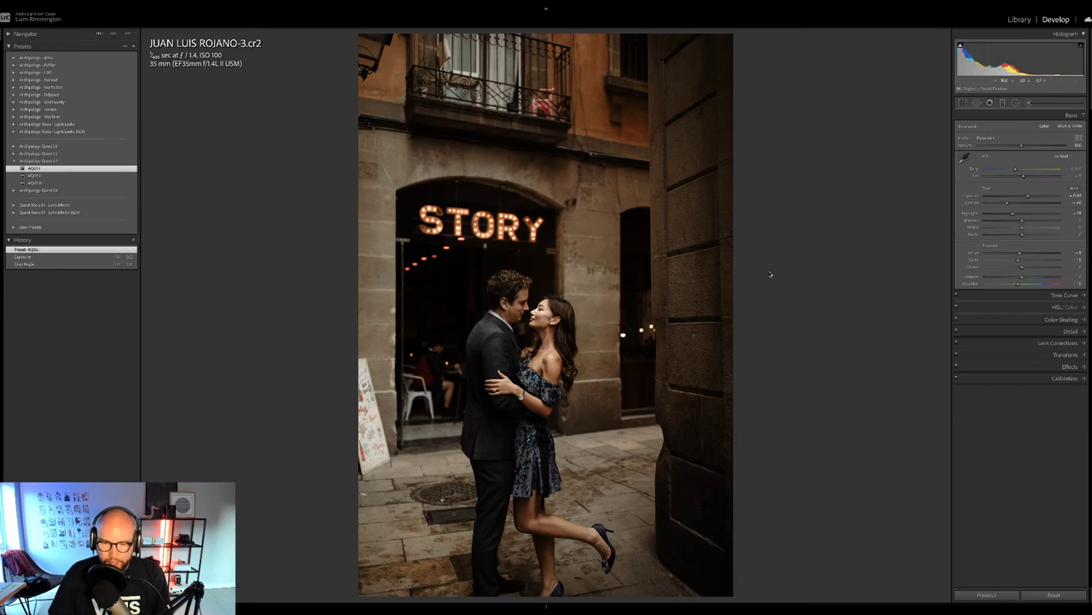
pyautogui.moveTo(1014, 53); pyautogui.dragTo(1017, 68)
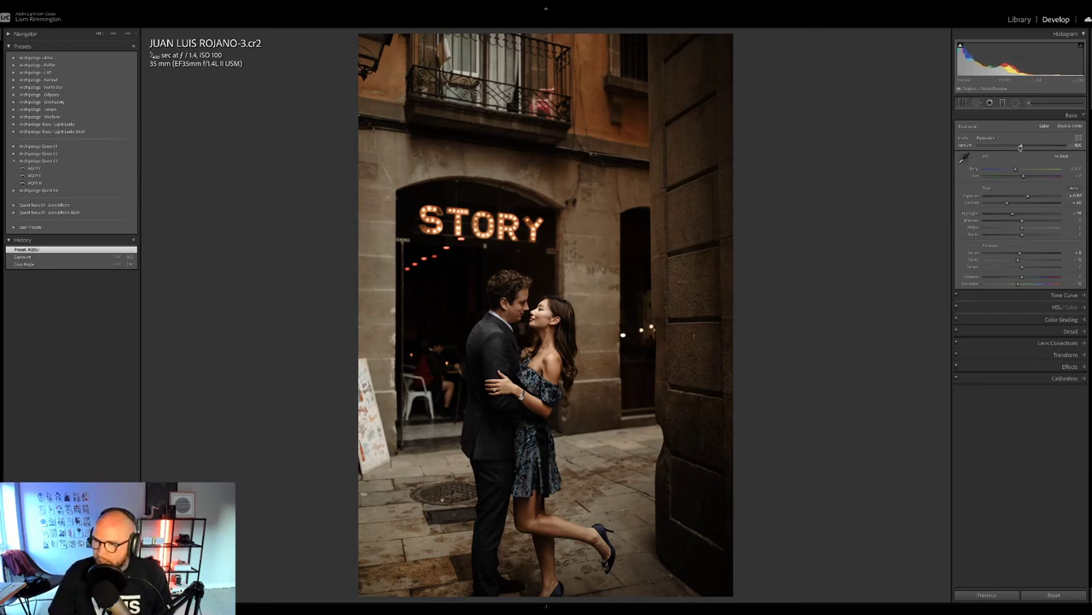
pyautogui.moveTo(978, 145); pyautogui.dragTo(1064, 145)
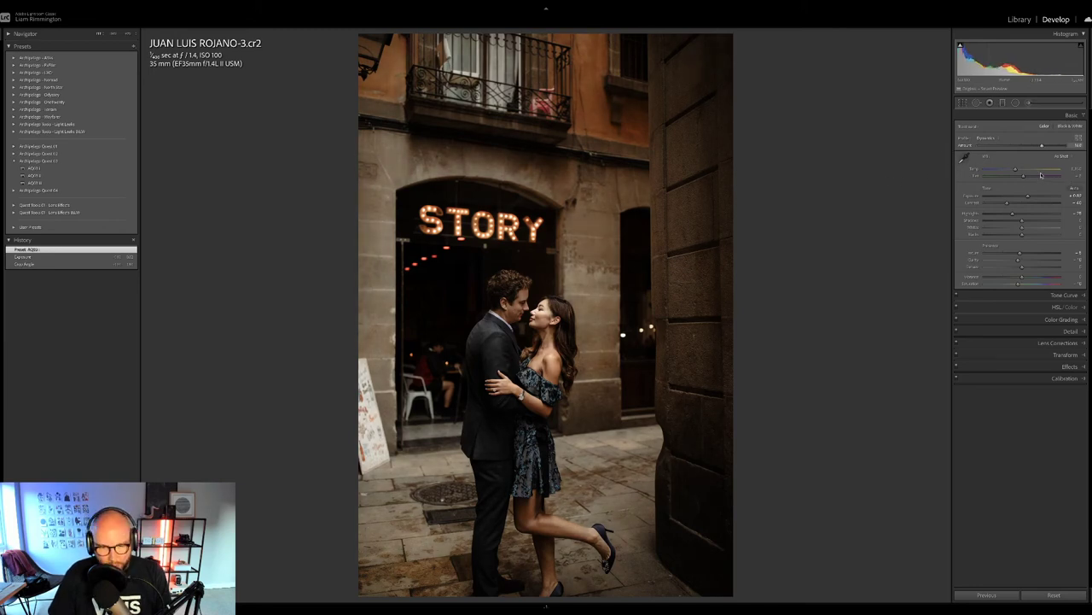
pyautogui.moveTo(1015, 169); pyautogui.dragTo(1041, 163)
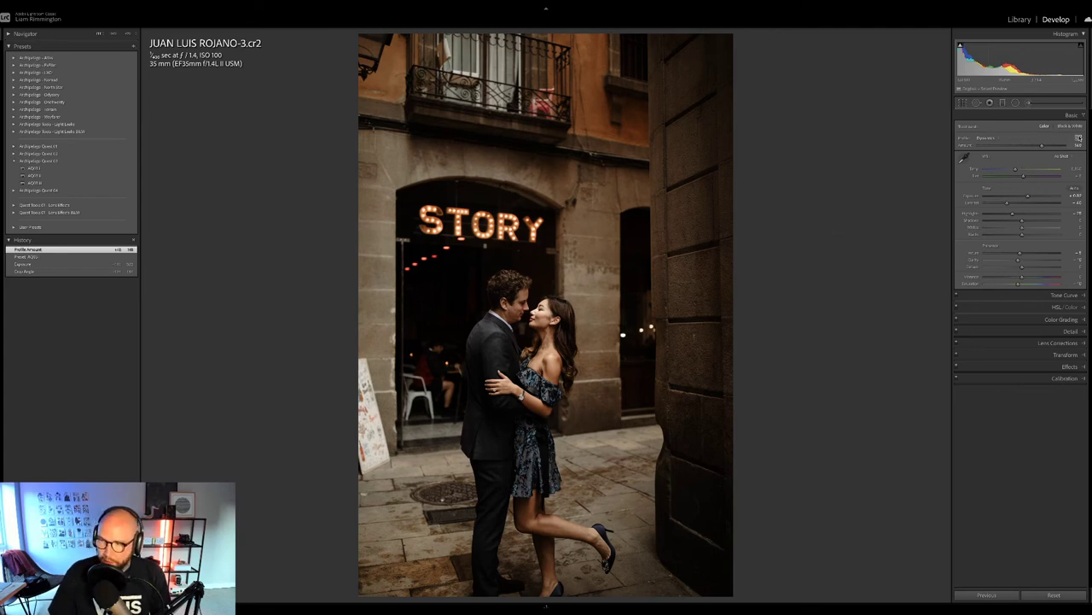
pyautogui.click(1079, 138)
pyautogui.scroll(-1, 1049, 395)
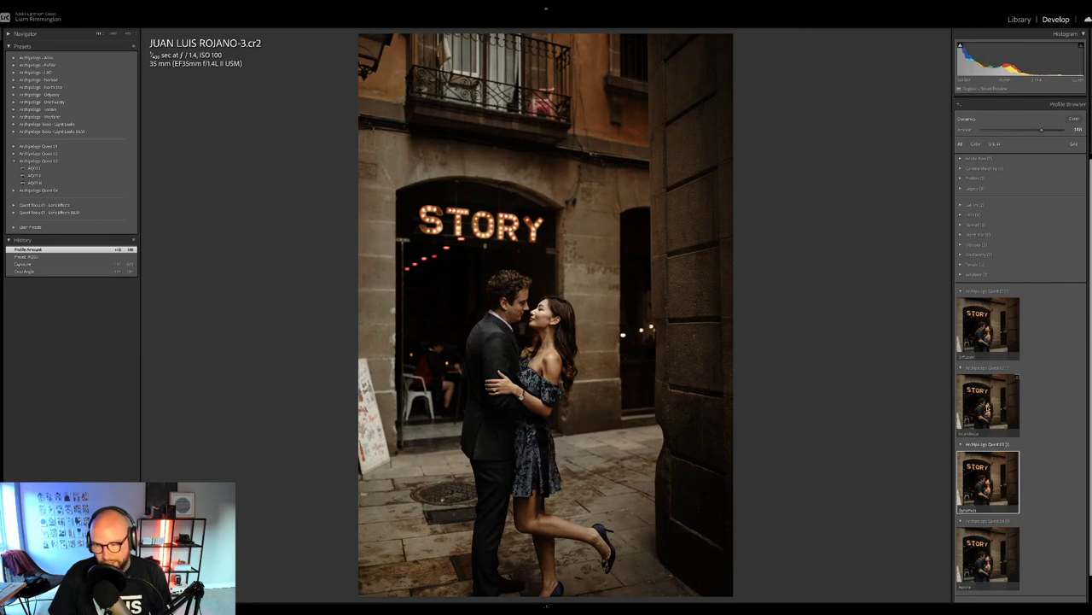
# Step: Apply the Incandescent profile, slightly adjust its amount, and nudge exposure up
pyautogui.click(990, 401)
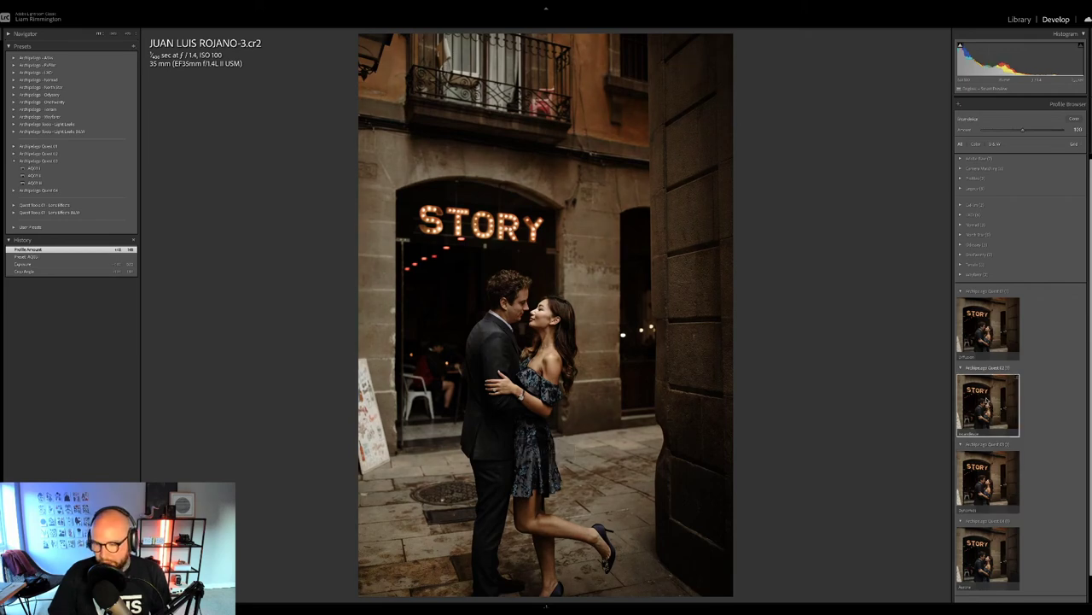
pyautogui.click(1074, 118)
pyautogui.moveTo(1029, 150); pyautogui.dragTo(1051, 154)
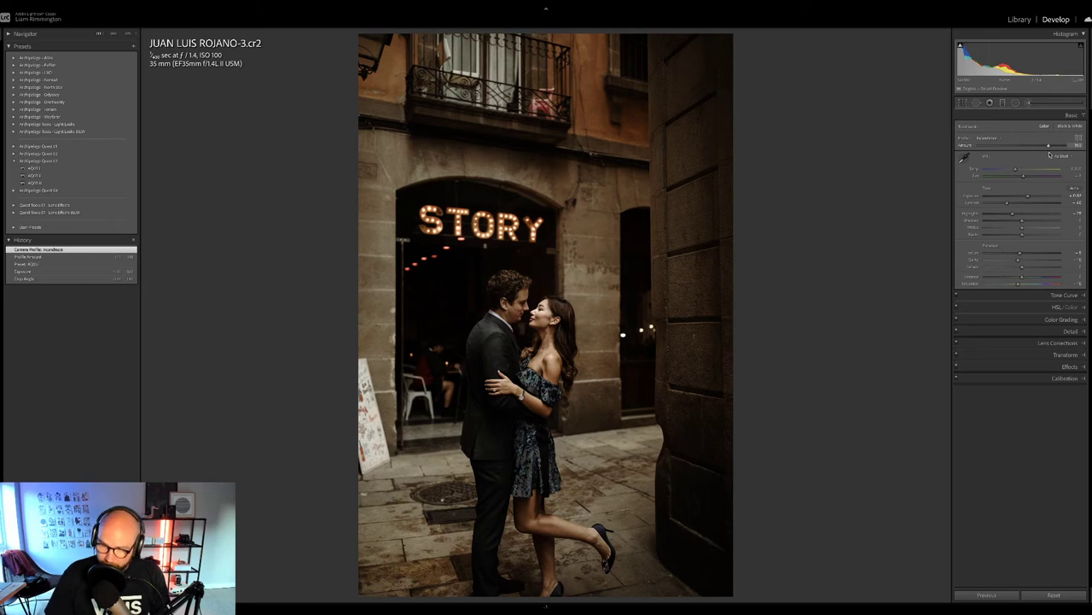
pyautogui.moveTo(1050, 155); pyautogui.dragTo(1050, 154)
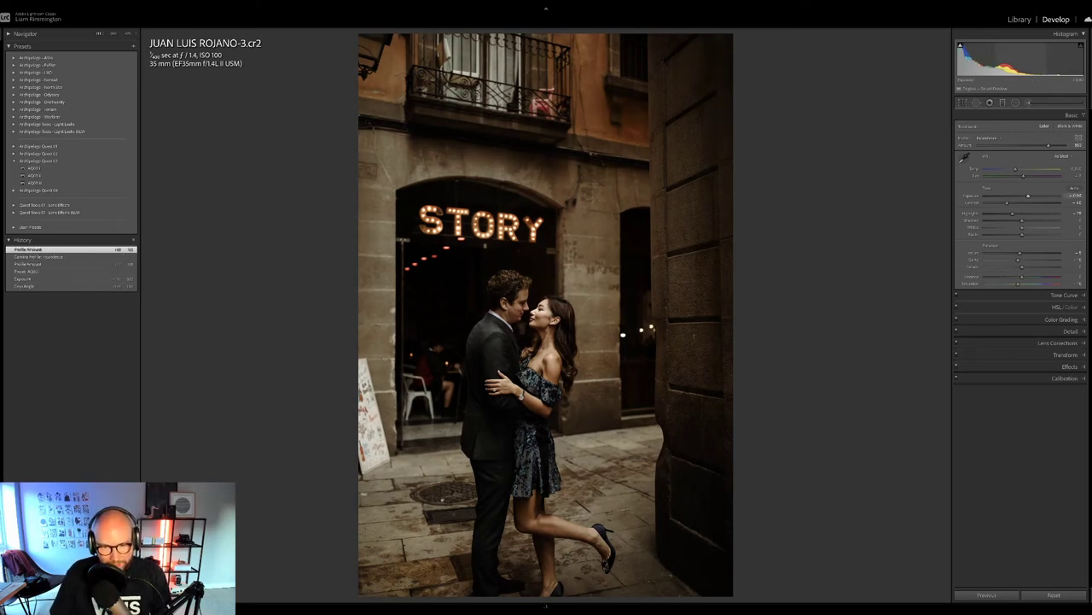
pyautogui.moveTo(1019, 59); pyautogui.dragTo(1061, 58)
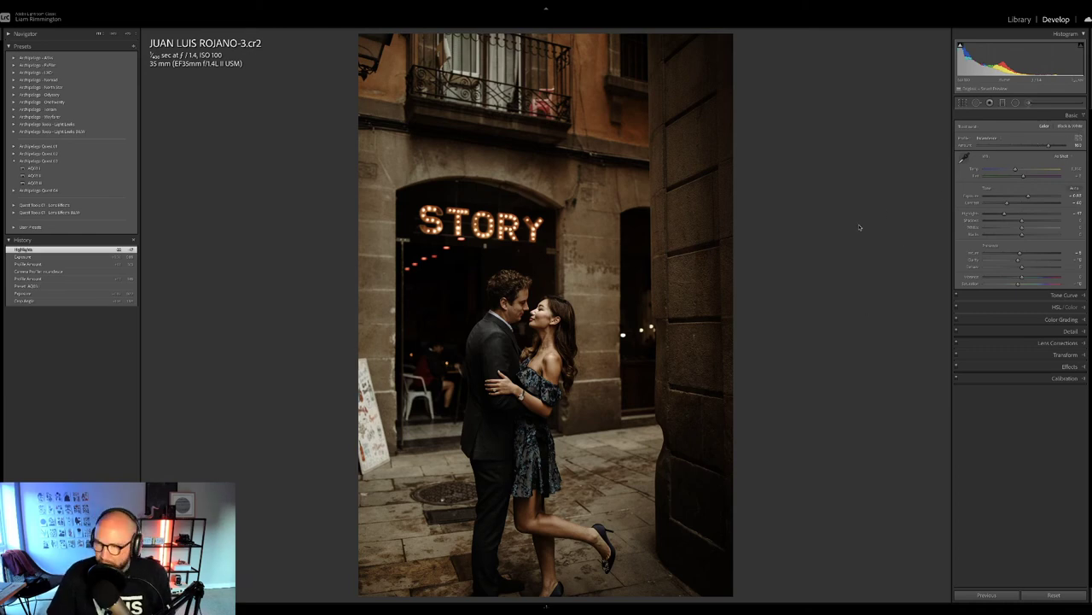
# Step: Compare the STORY photo's Before/After side by side, then return to the Library grid
pyautogui.press('y')
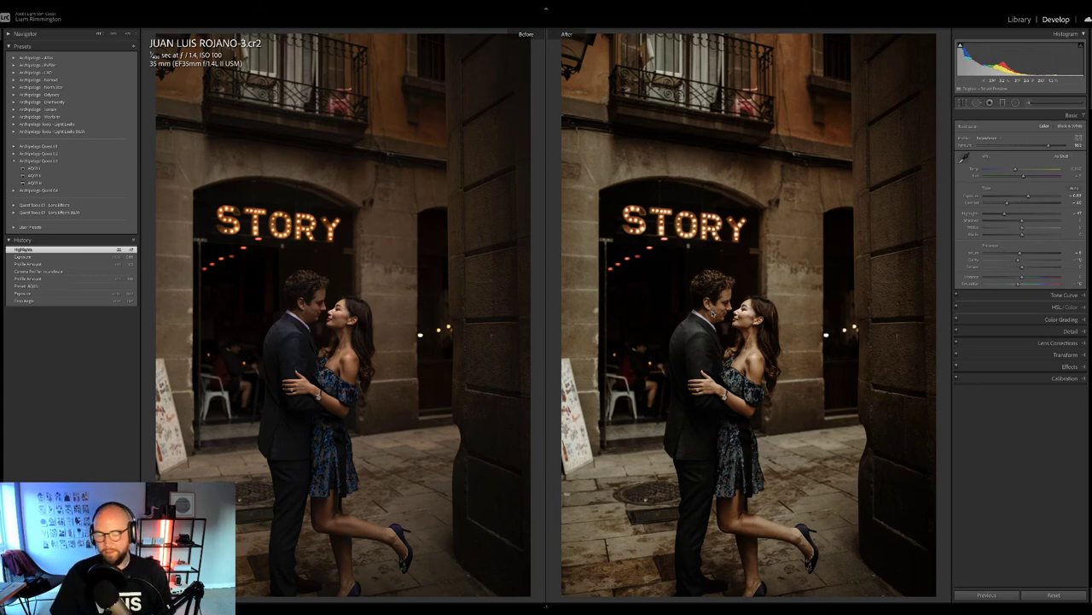
pyautogui.press('g')
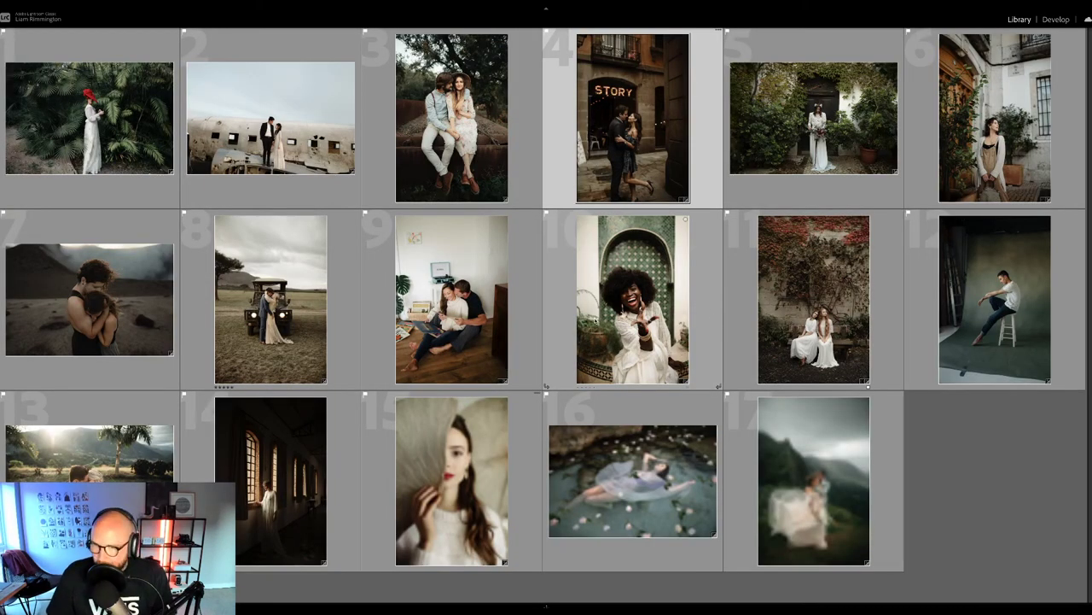
pyautogui.click(813, 117)
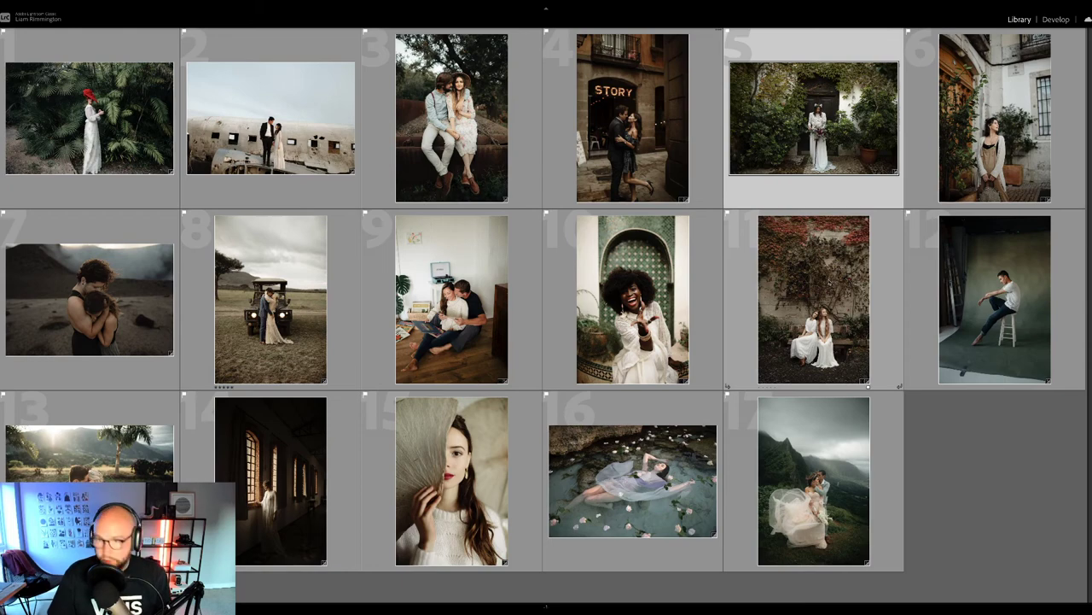
pyautogui.press('d')
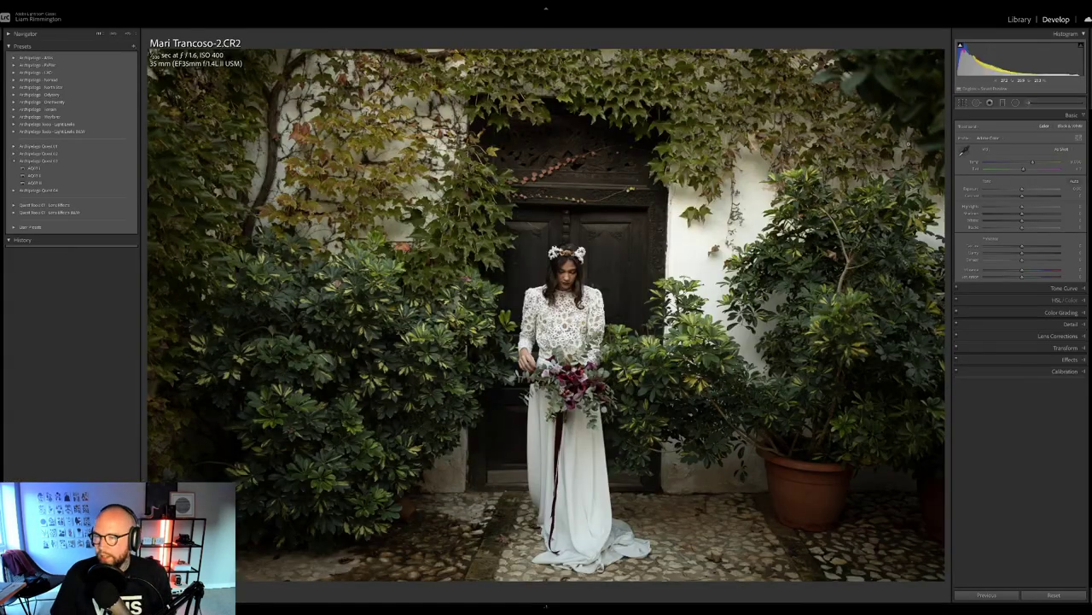
pyautogui.click(1063, 348)
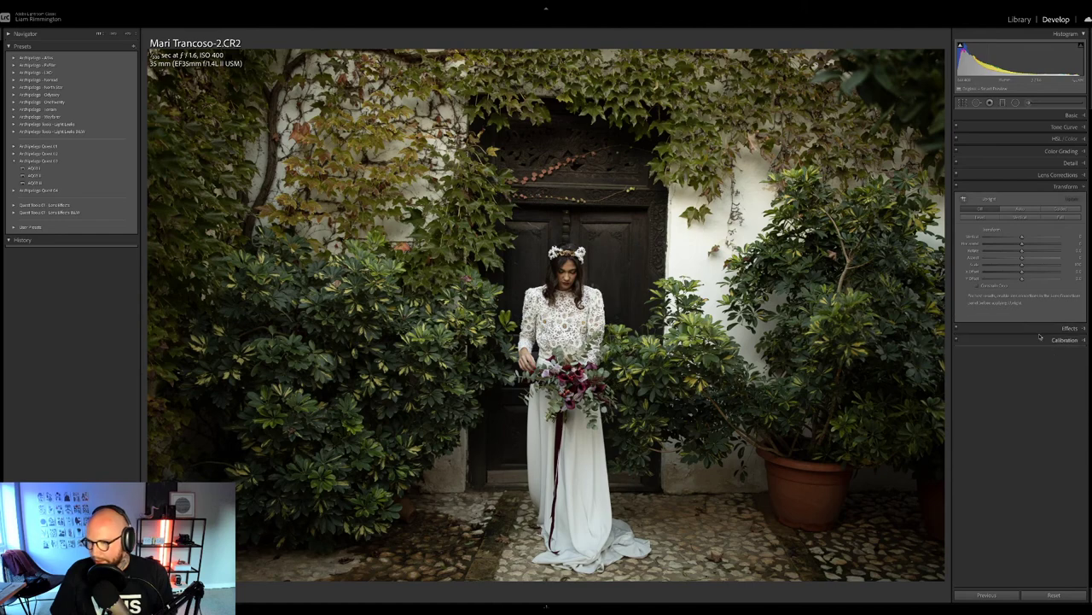
pyautogui.click(1031, 209)
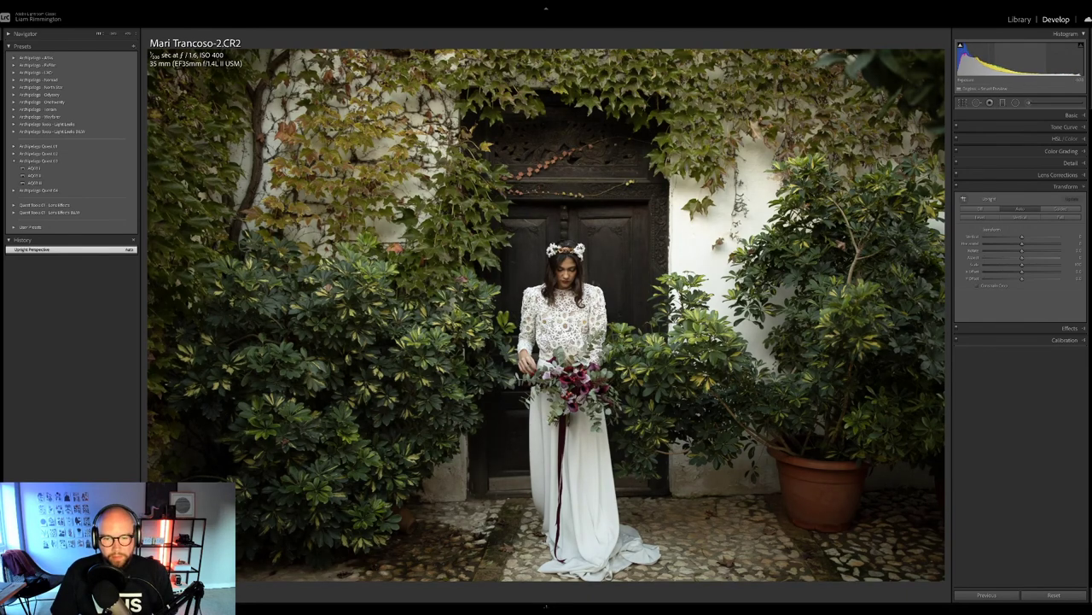
pyautogui.moveTo(1024, 64); pyautogui.dragTo(1015, 64)
# Step: Warm the bride photo's white balance and apply an Archipelago Quest preset
pyautogui.click(1058, 116)
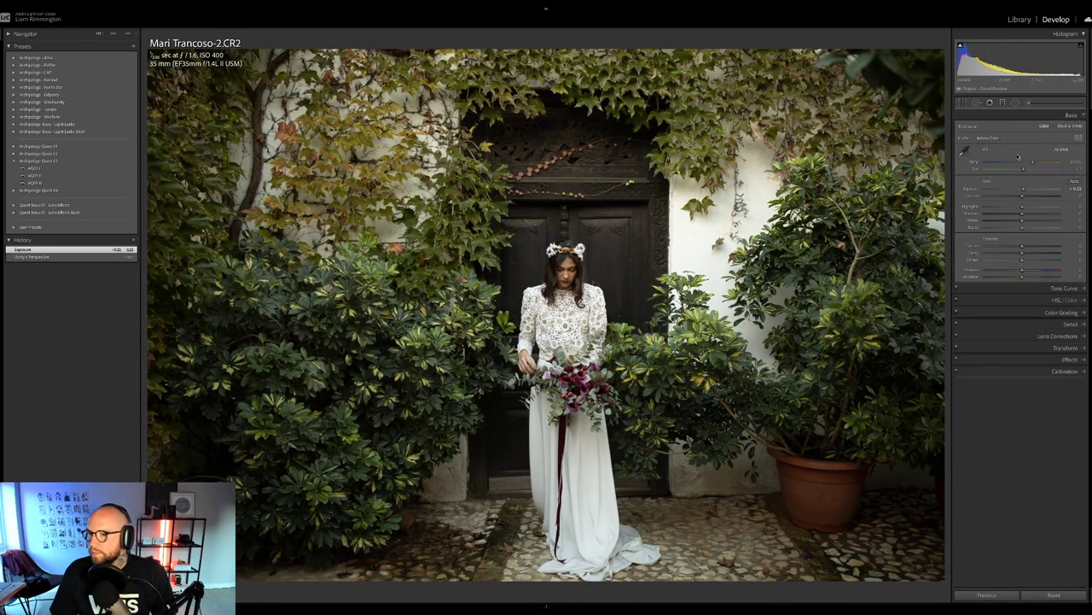
pyautogui.moveTo(1041, 162); pyautogui.dragTo(1040, 162)
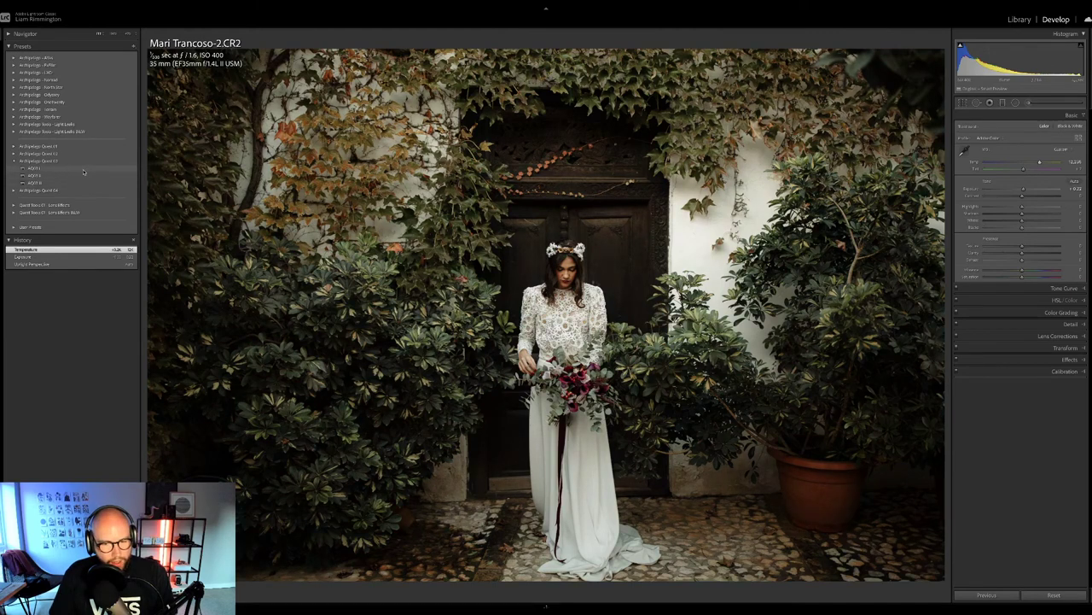
pyautogui.click(84, 177)
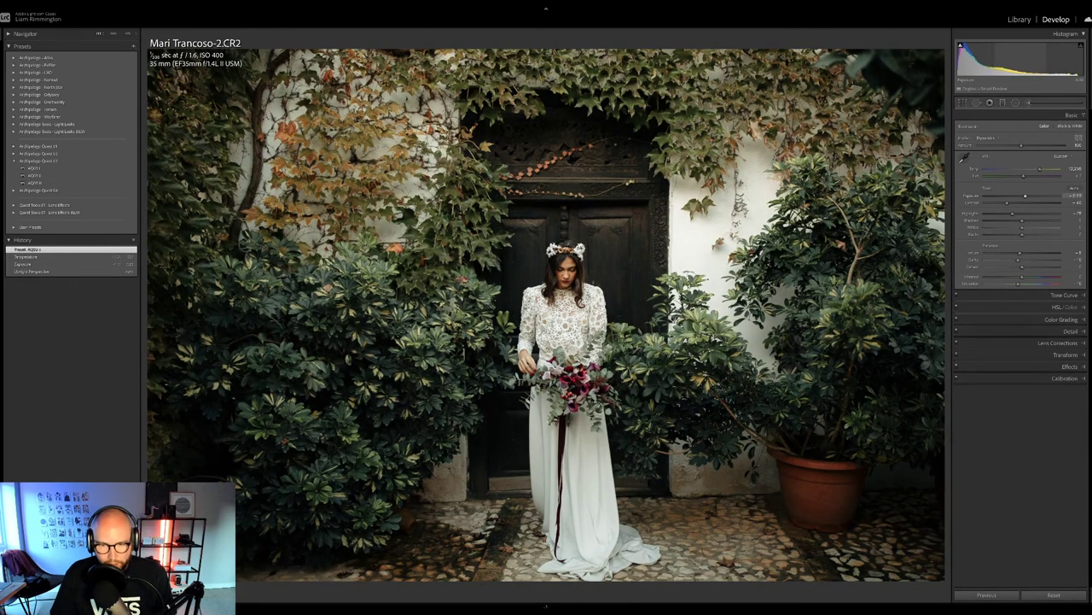
# Step: Raise exposure slightly, increase Profile Amount, and show Before/After side by side
pyautogui.press('=')
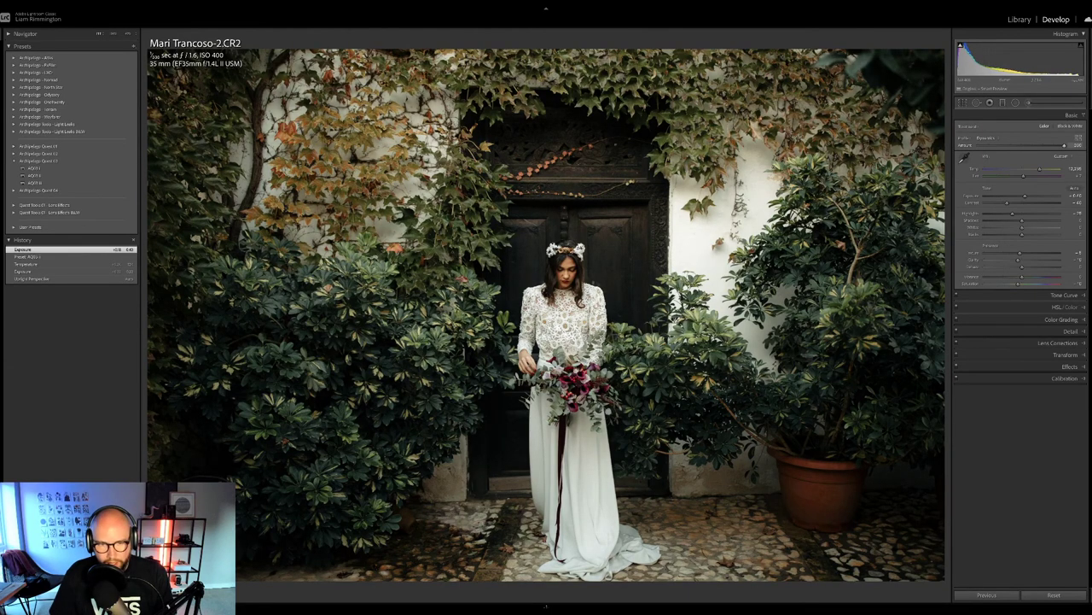
pyautogui.moveTo(979, 147); pyautogui.dragTo(1040, 160)
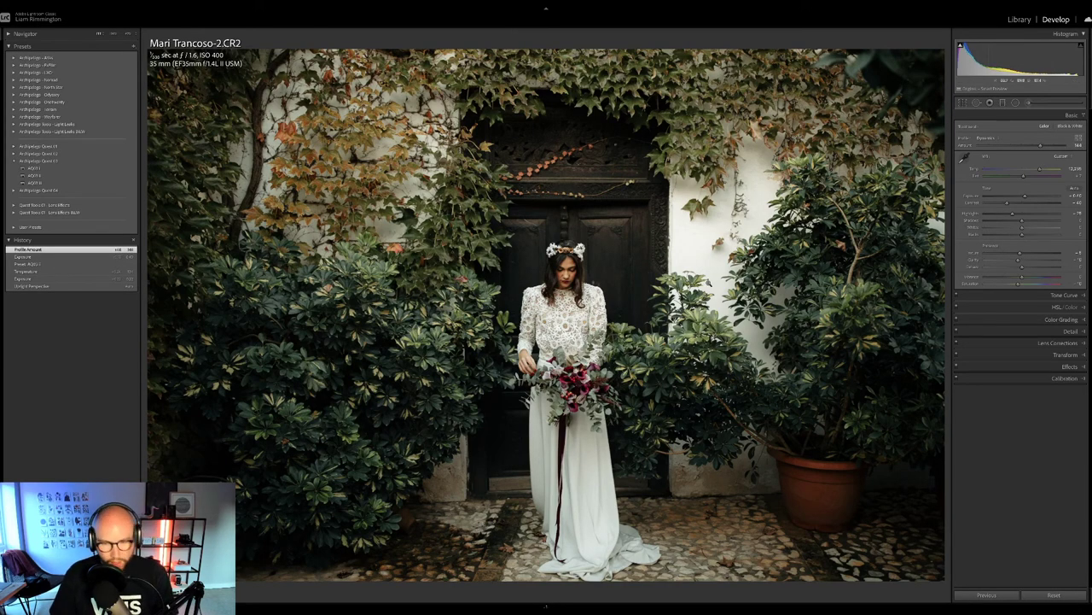
pyautogui.press('y')
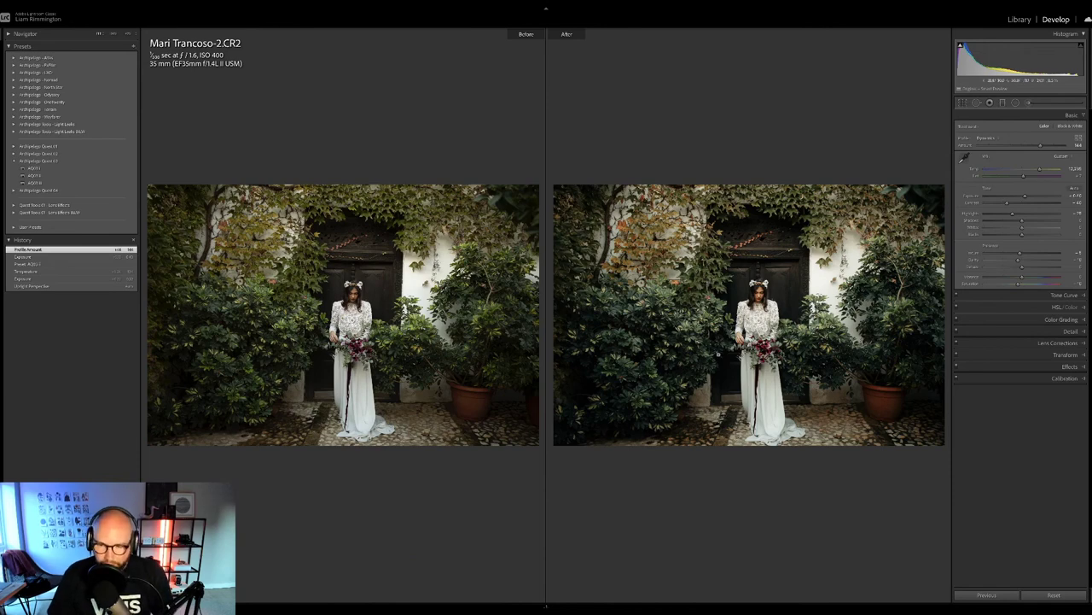
# Step: Zoom into the bride's Before/After details and back out, then return to the grid with nothing selected
pyautogui.click(686, 321)
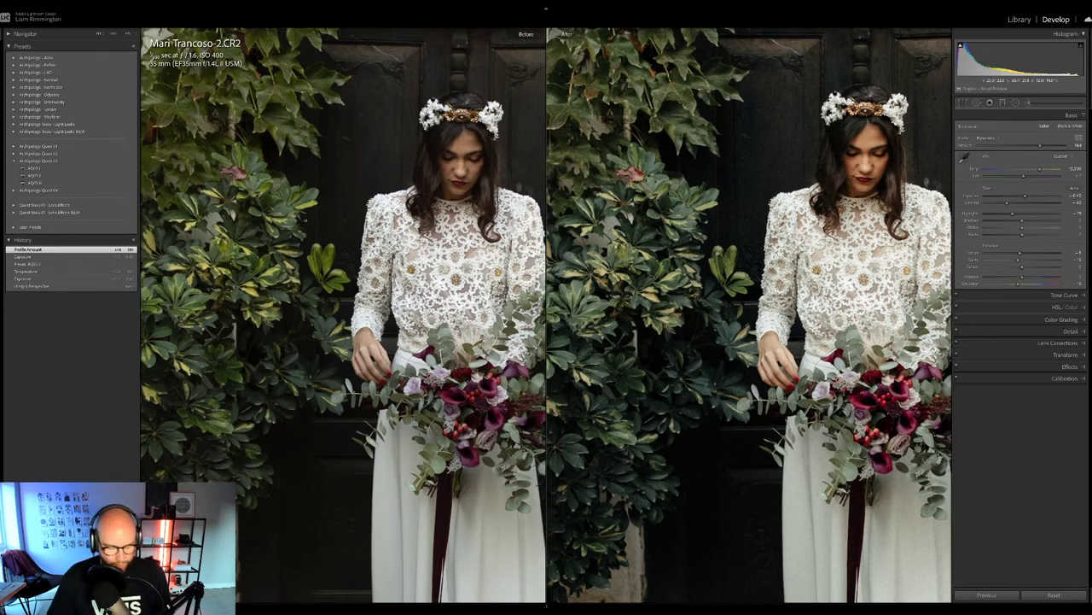
pyautogui.click(717, 254)
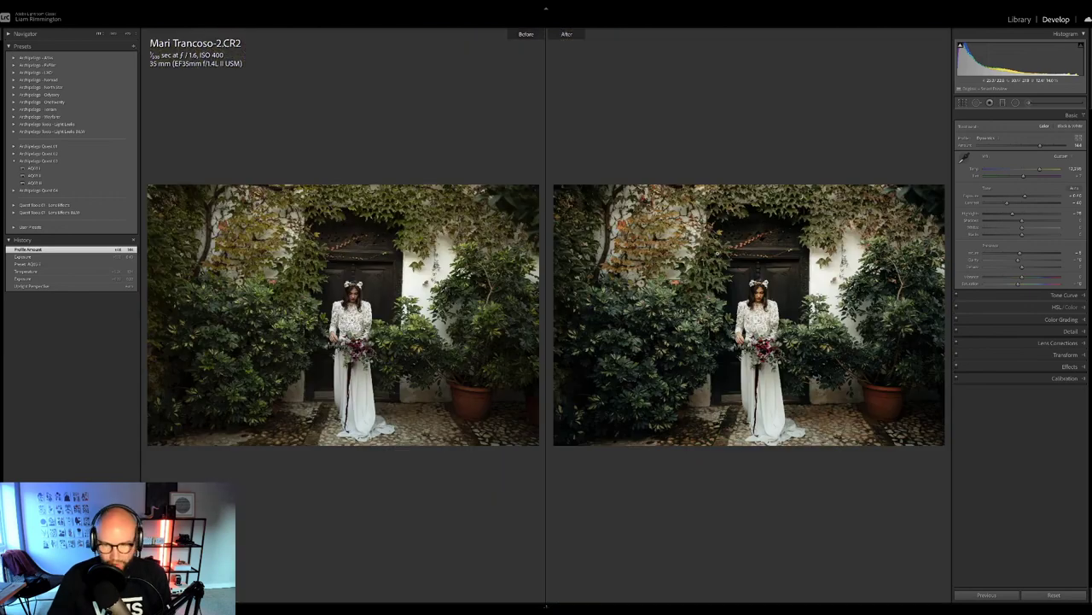
pyautogui.press('g')
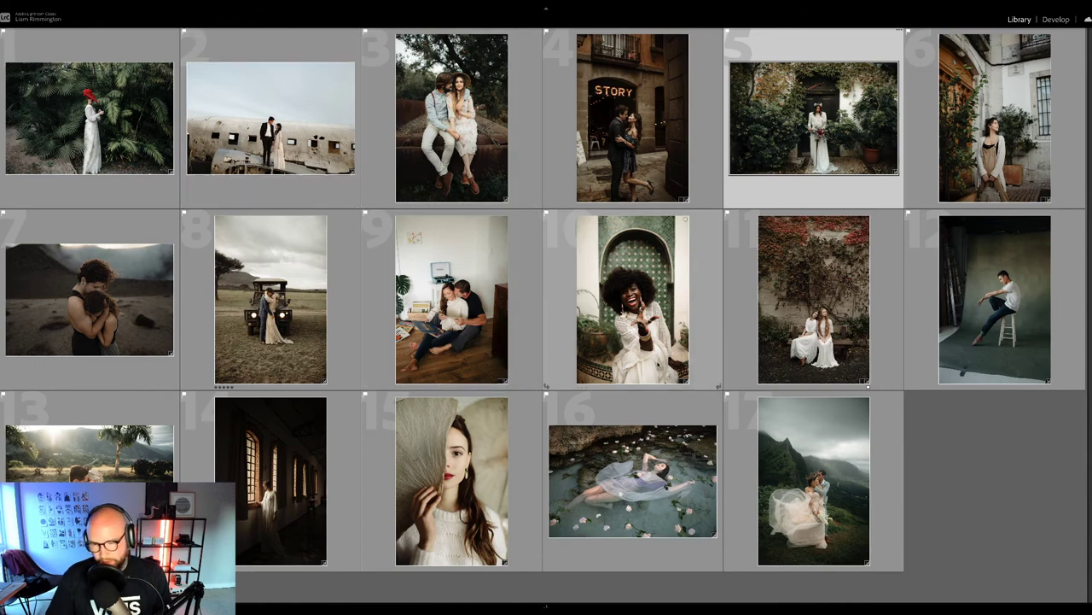
pyautogui.click(940, 461)
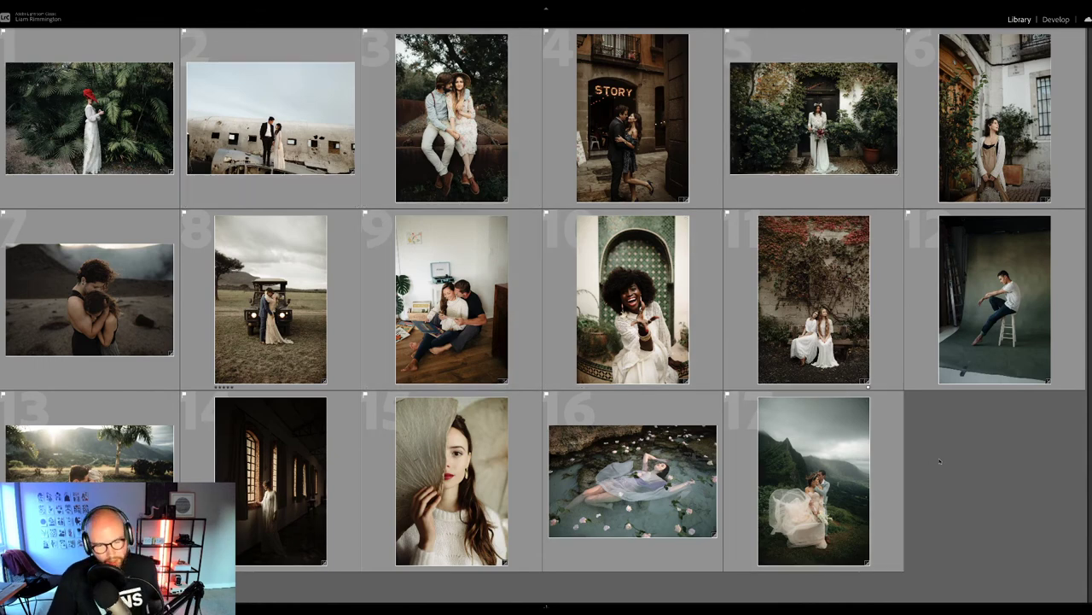
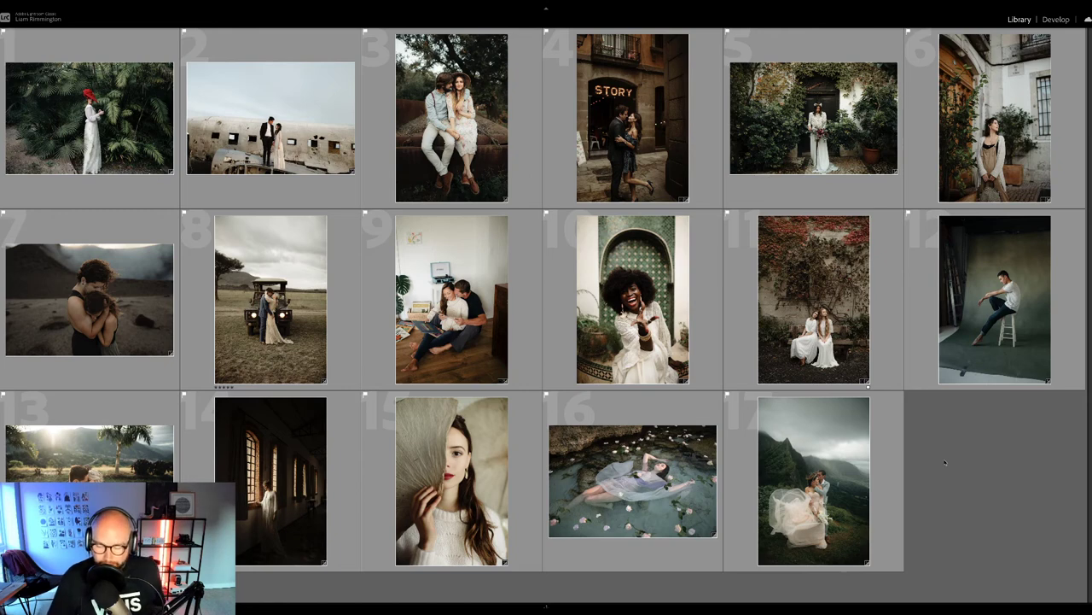
# Step: Open the floating-woman photo in Develop, cool its Temp slightly, and apply an Archipelago Quest 03 preset
pyautogui.click(579, 416)
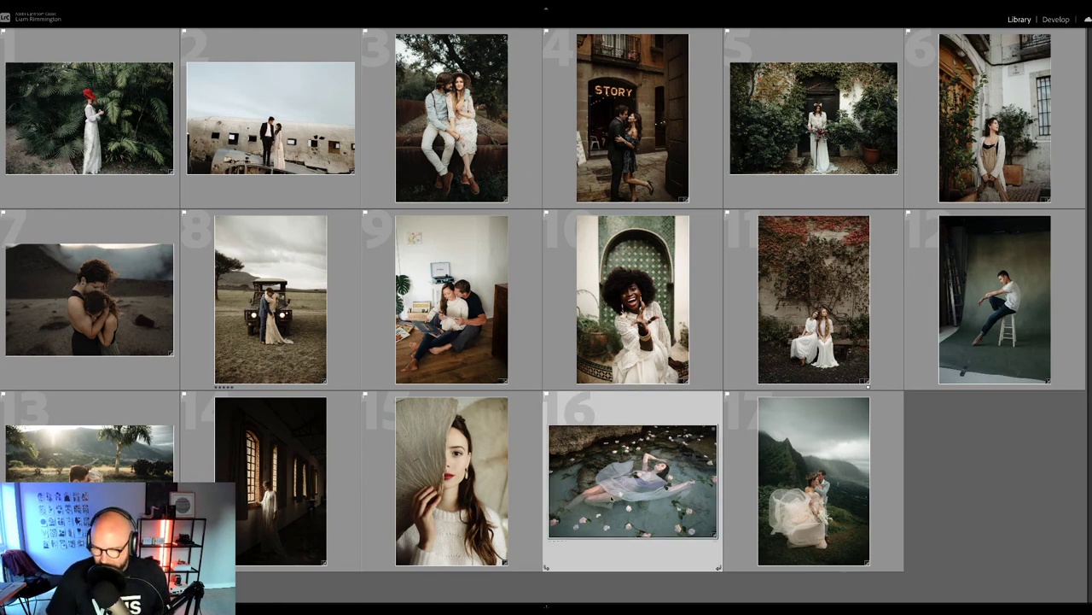
pyautogui.press('d')
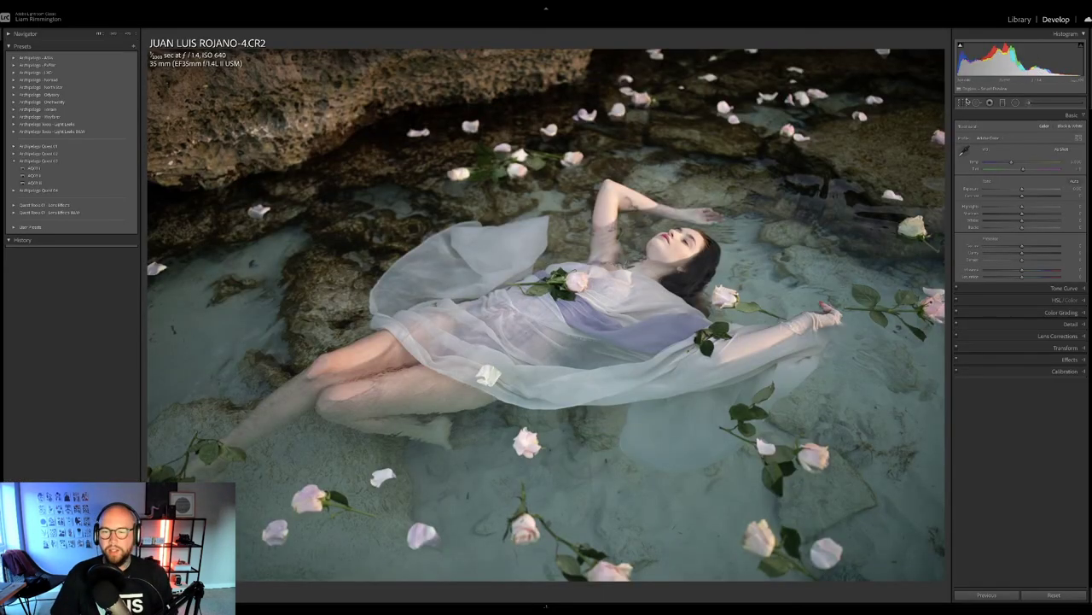
pyautogui.moveTo(1012, 163); pyautogui.dragTo(1016, 163)
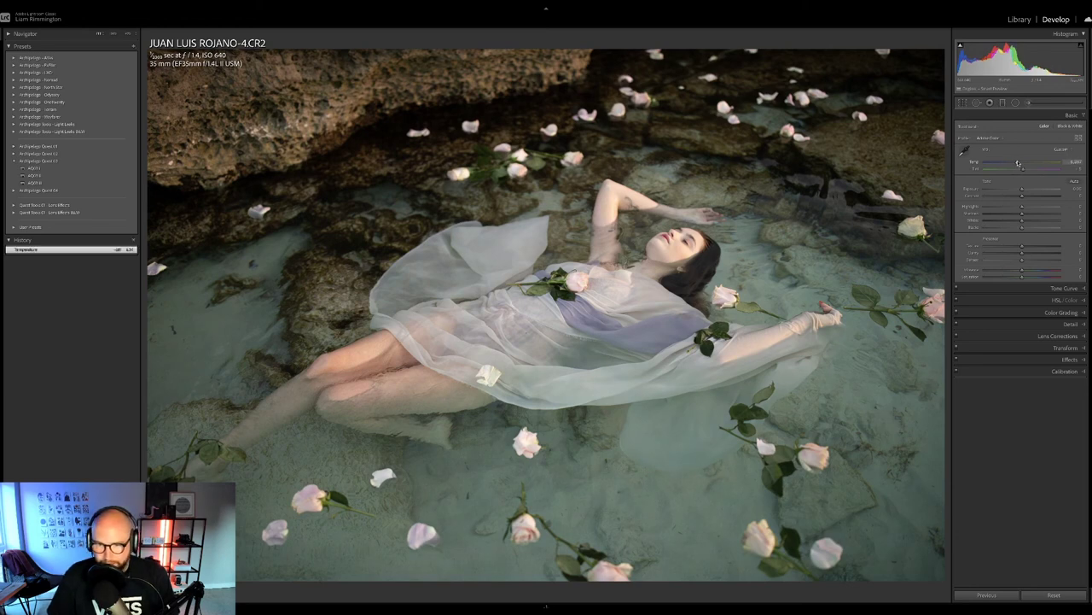
pyautogui.moveTo(1018, 162); pyautogui.dragTo(1016, 162)
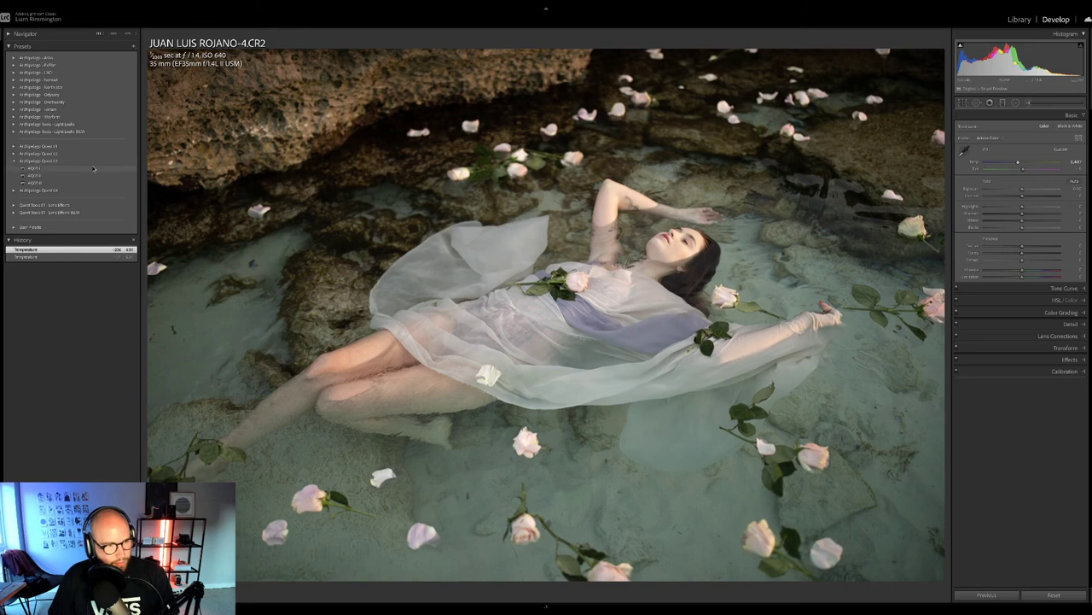
pyautogui.moveTo(93, 169)
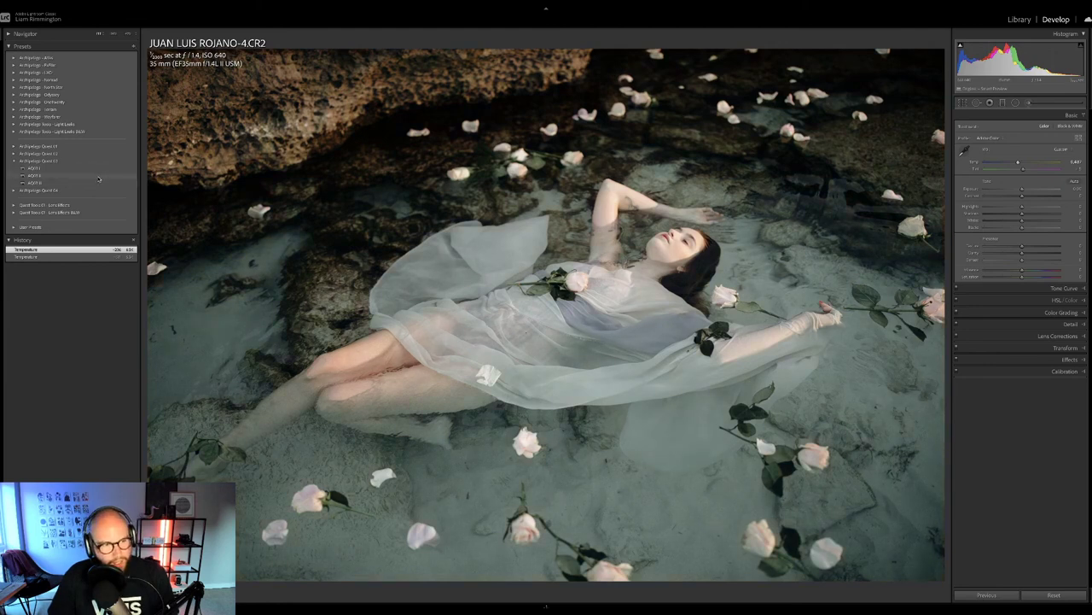
pyautogui.click(99, 175)
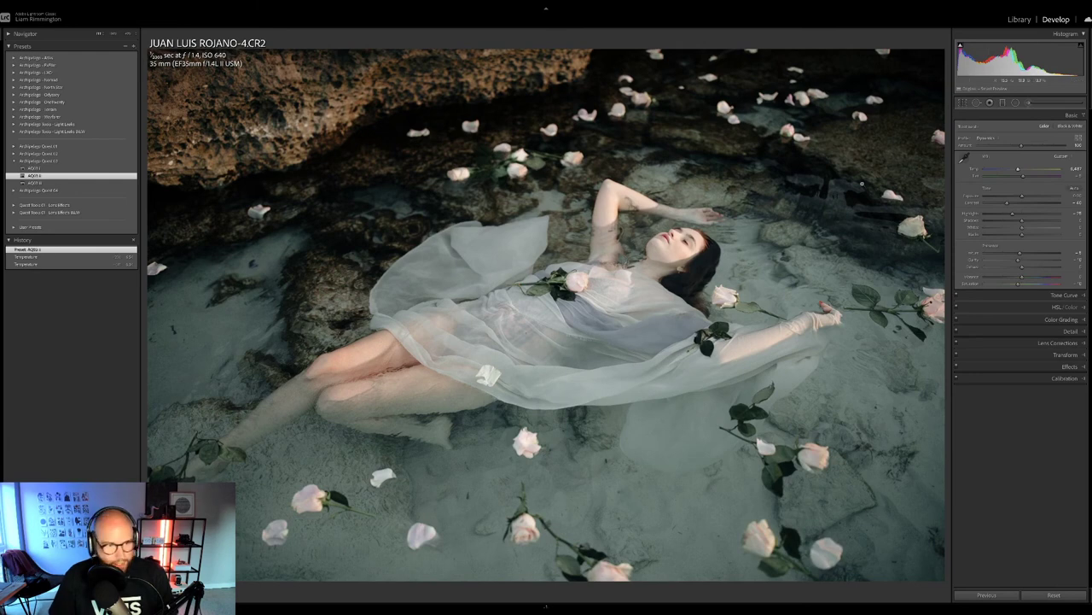
# Step: Warm the Temp, push the profile Amount to maximum, and show the Before/After view
pyautogui.moveTo(1019, 170); pyautogui.dragTo(1030, 169)
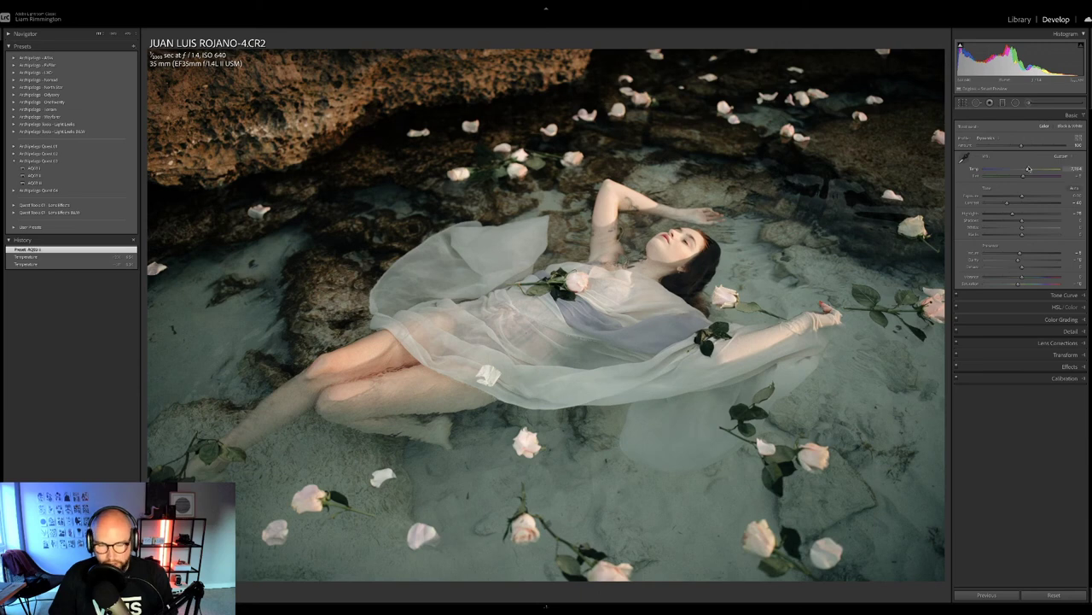
pyautogui.moveTo(977, 147); pyautogui.dragTo(1009, 152)
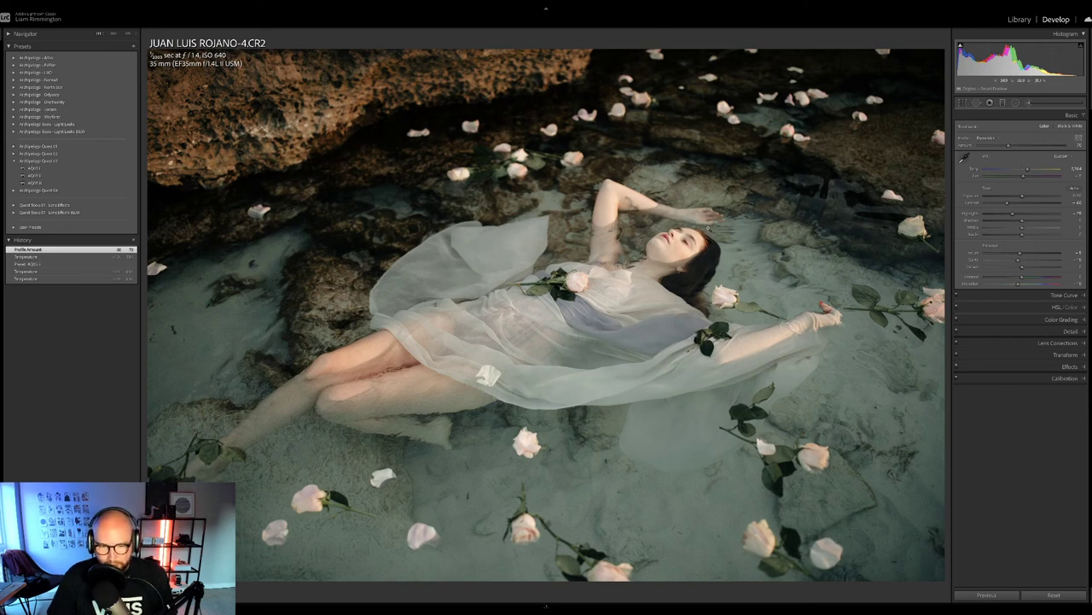
pyautogui.press('y')
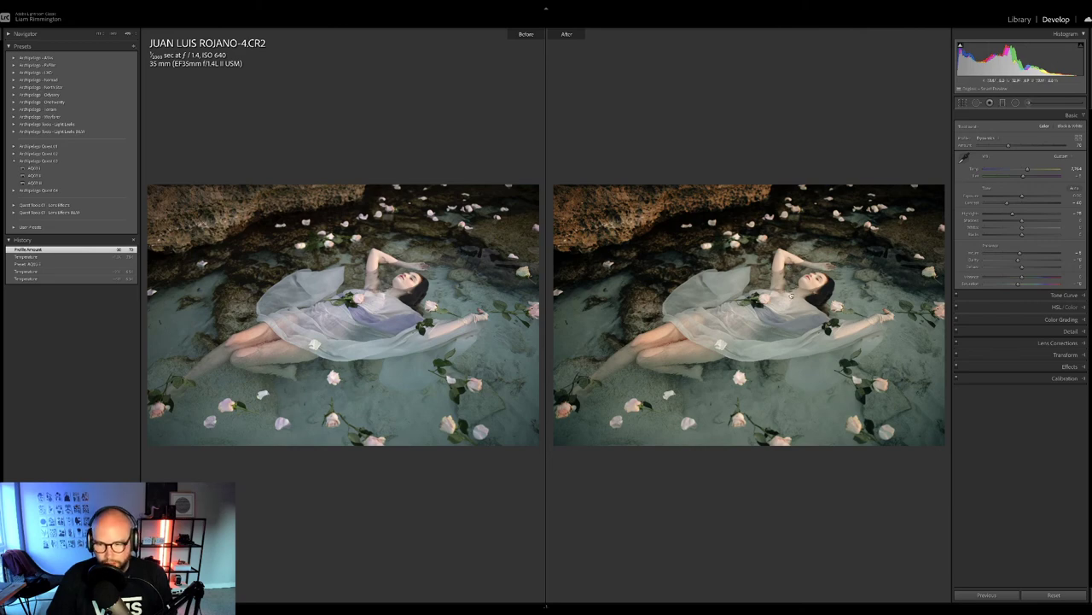
# Step: Zoom to 1:1 on the woman's face in Before/After, fit it again, and exit the comparison
pyautogui.click(811, 299)
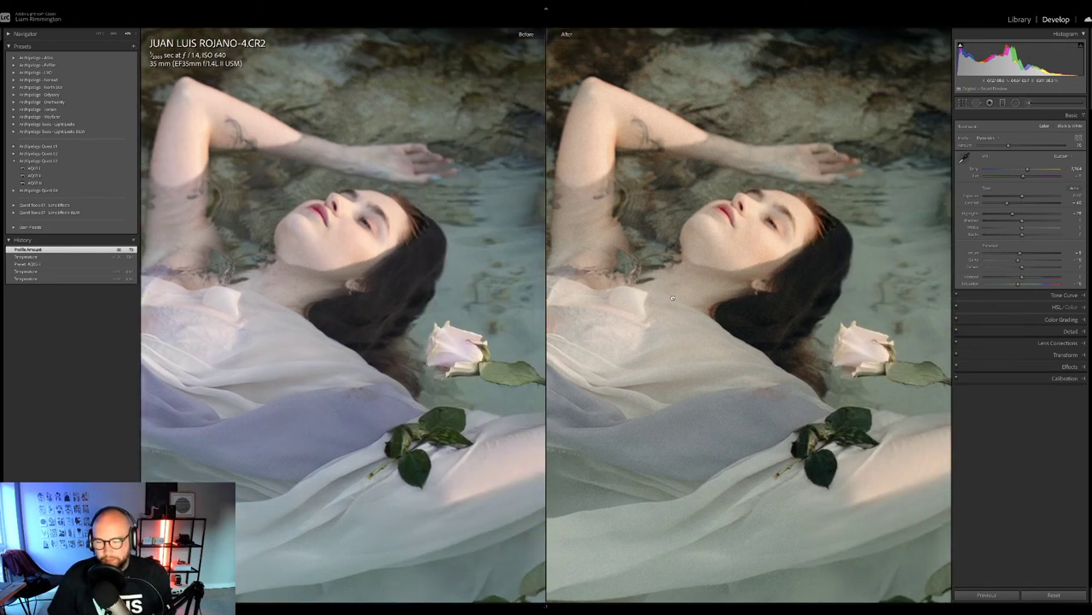
pyautogui.click(810, 300)
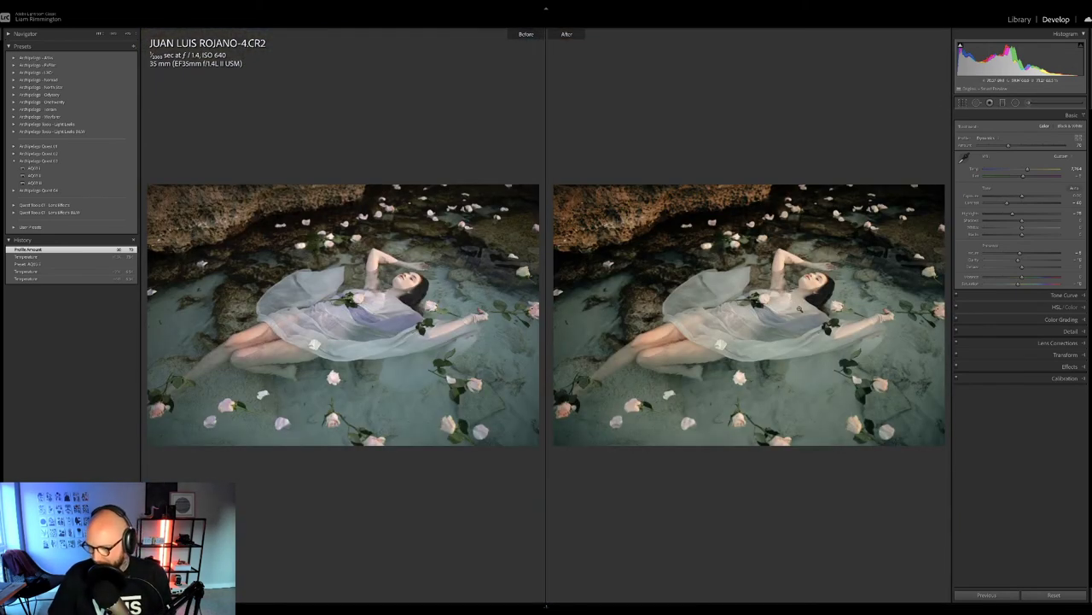
pyautogui.press('y')
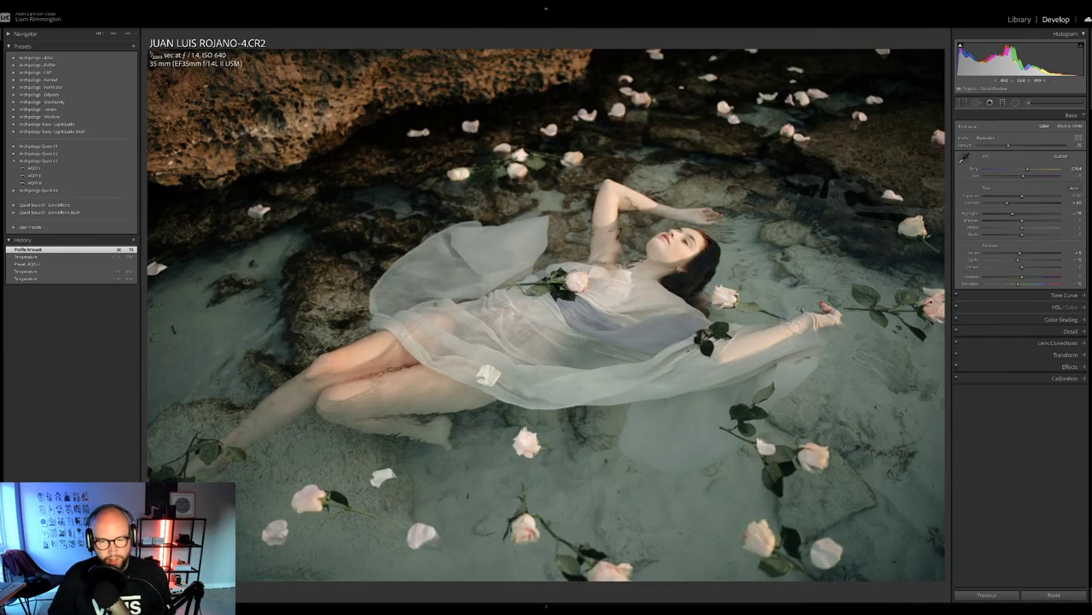
# Step: In Grid with index numbers shown, switch to the next collection and select the couple close-up
pyautogui.press('g')
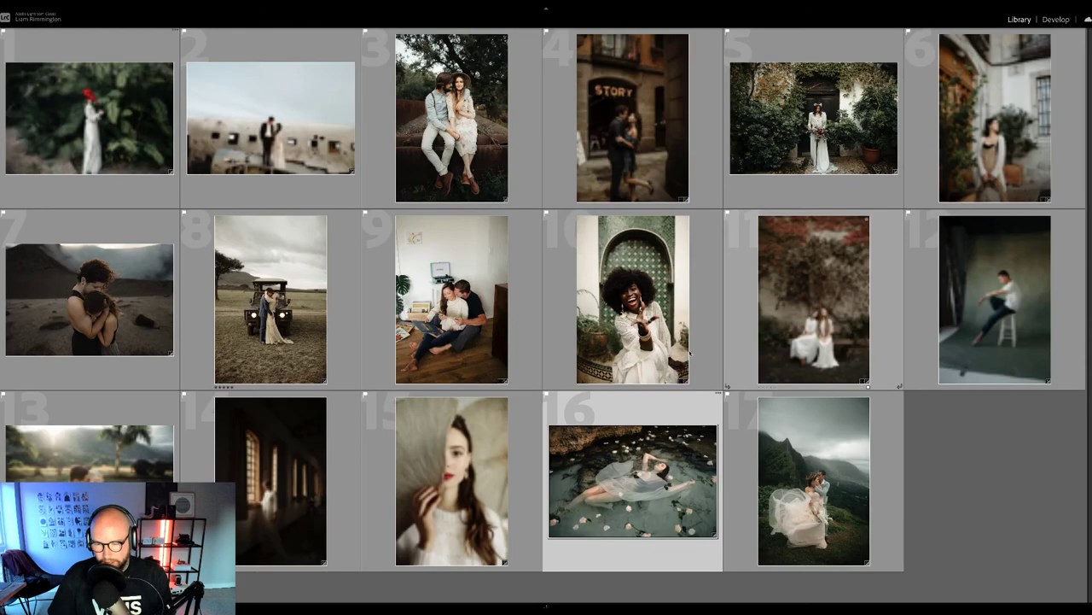
pyautogui.click(972, 480)
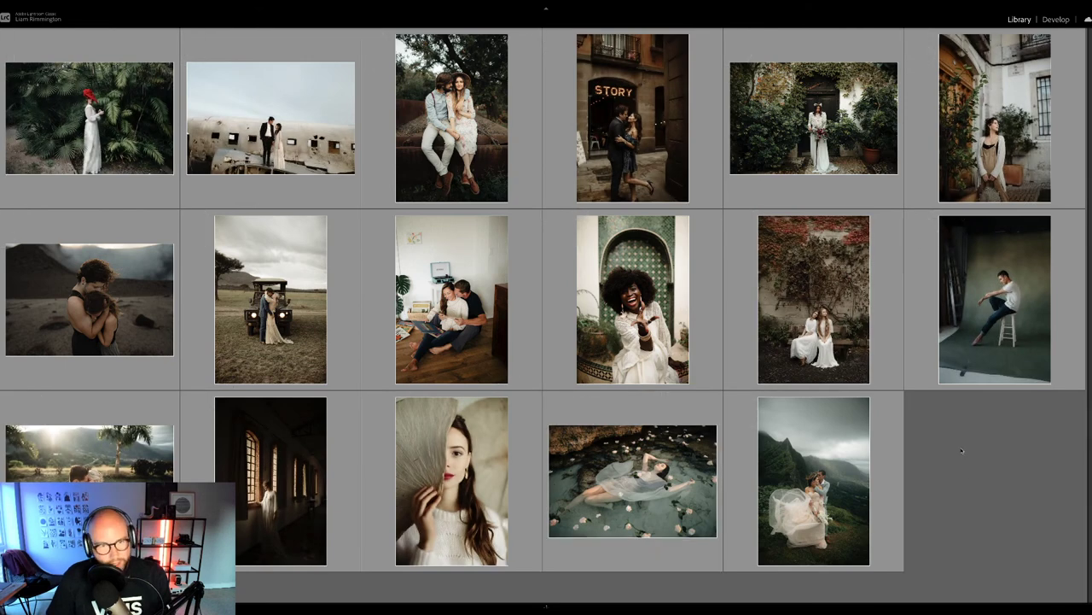
pyautogui.press('j')
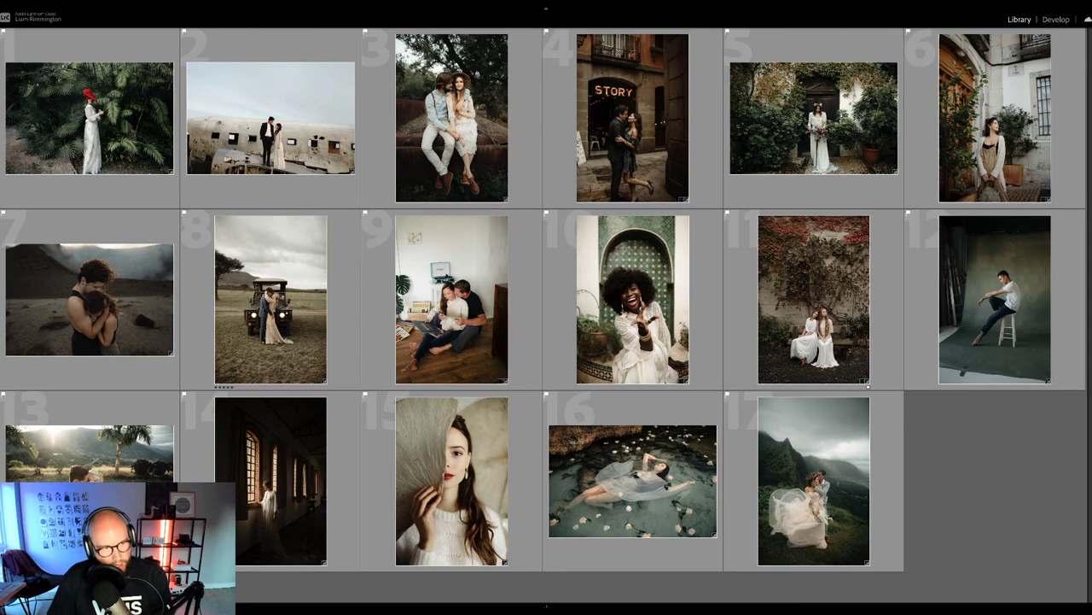
pyautogui.moveTo(3, 298)
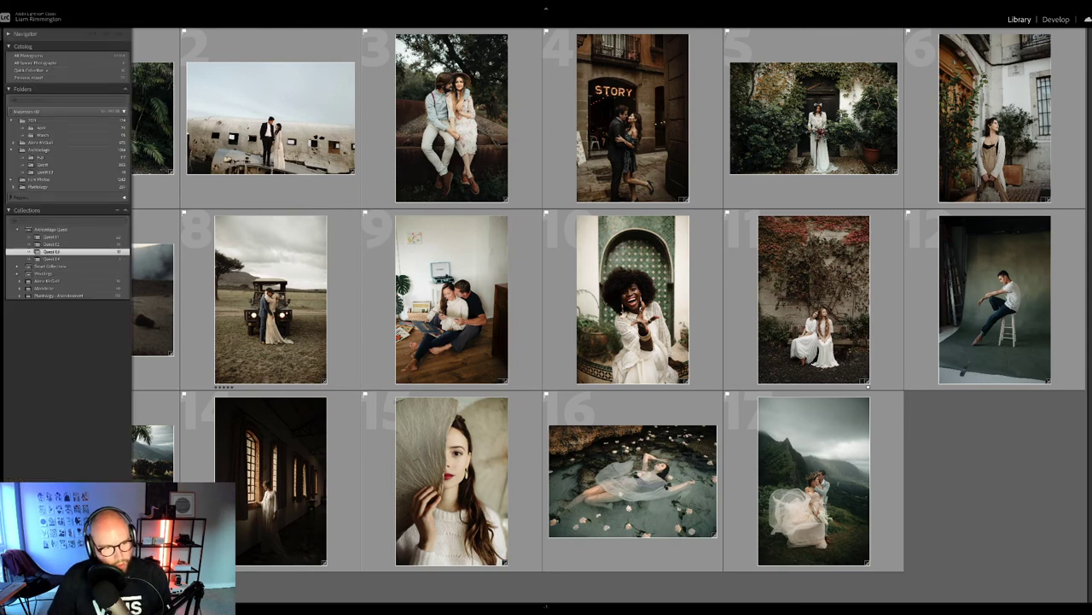
pyautogui.click(95, 259)
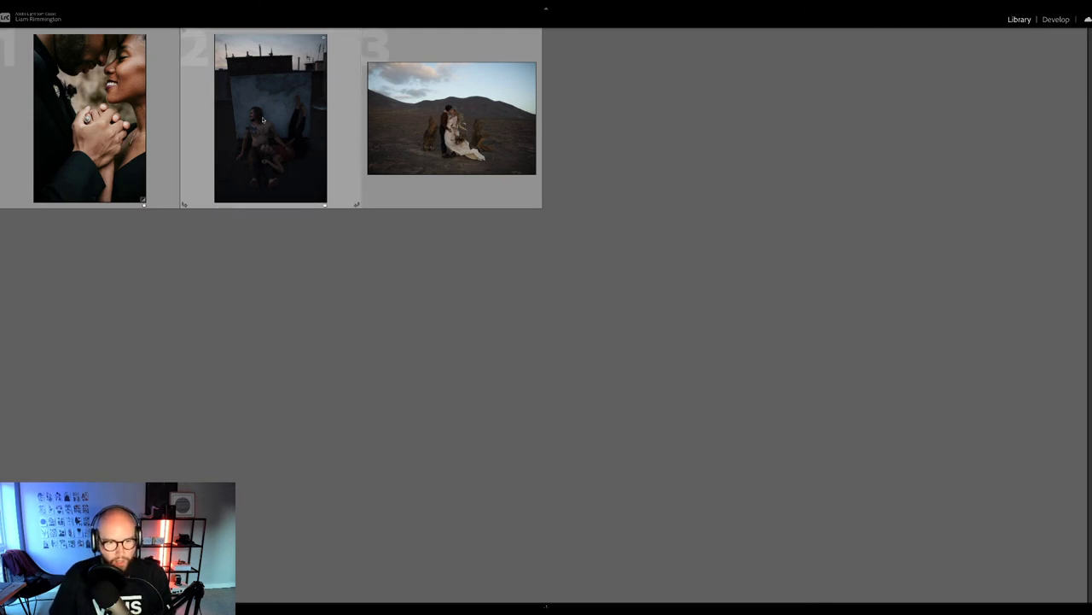
pyautogui.press('Left')
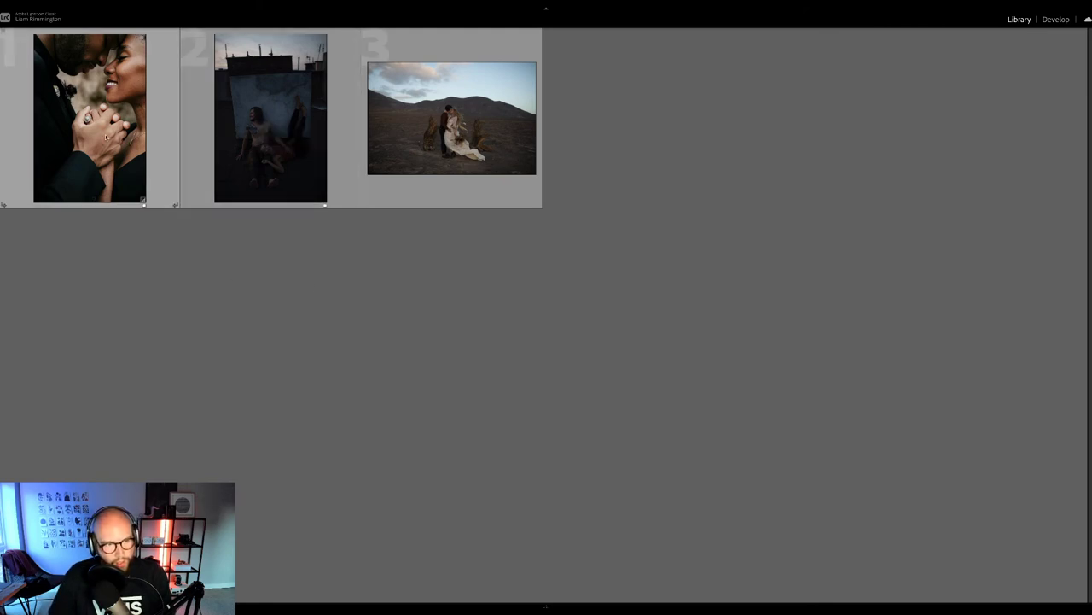
# Step: Reset the couple close-up in Develop, collapse History, and expand the Archipelago Quest 04 presets
pyautogui.press('d')
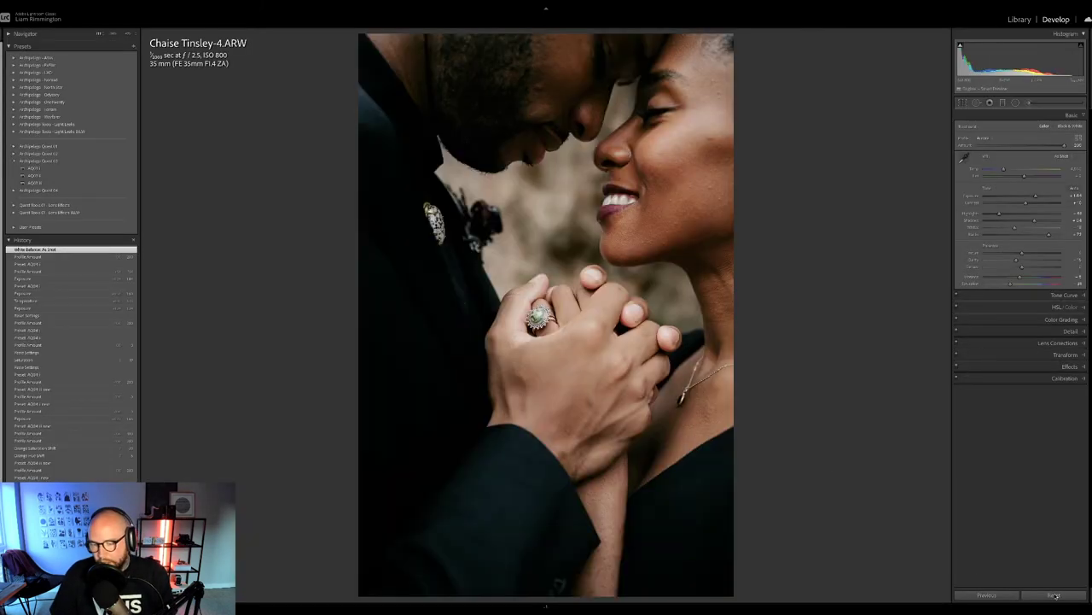
pyautogui.click(1053, 595)
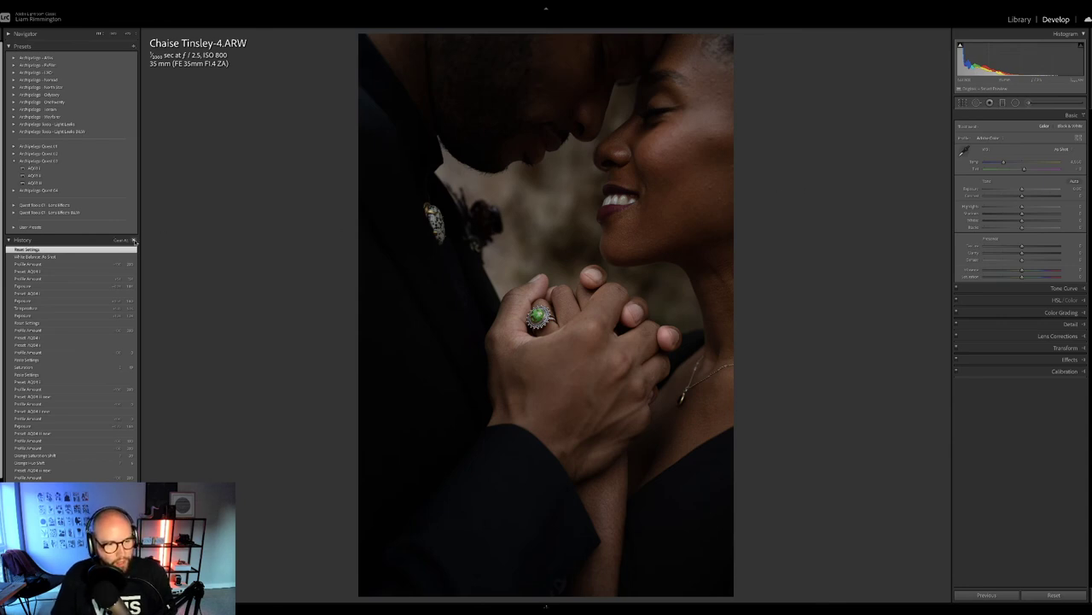
pyautogui.click(128, 241)
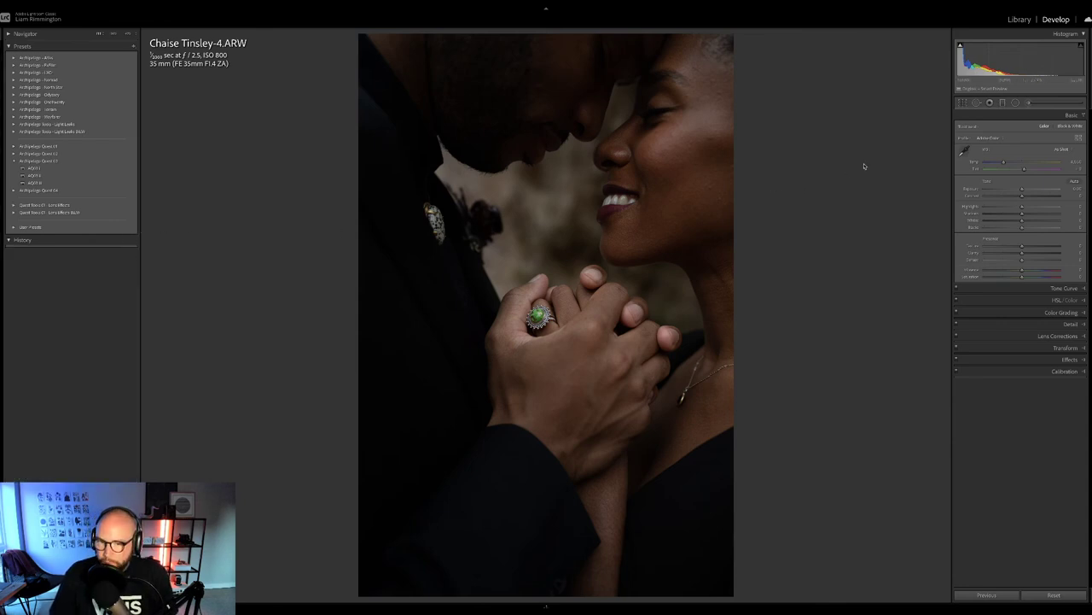
pyautogui.click(14, 190)
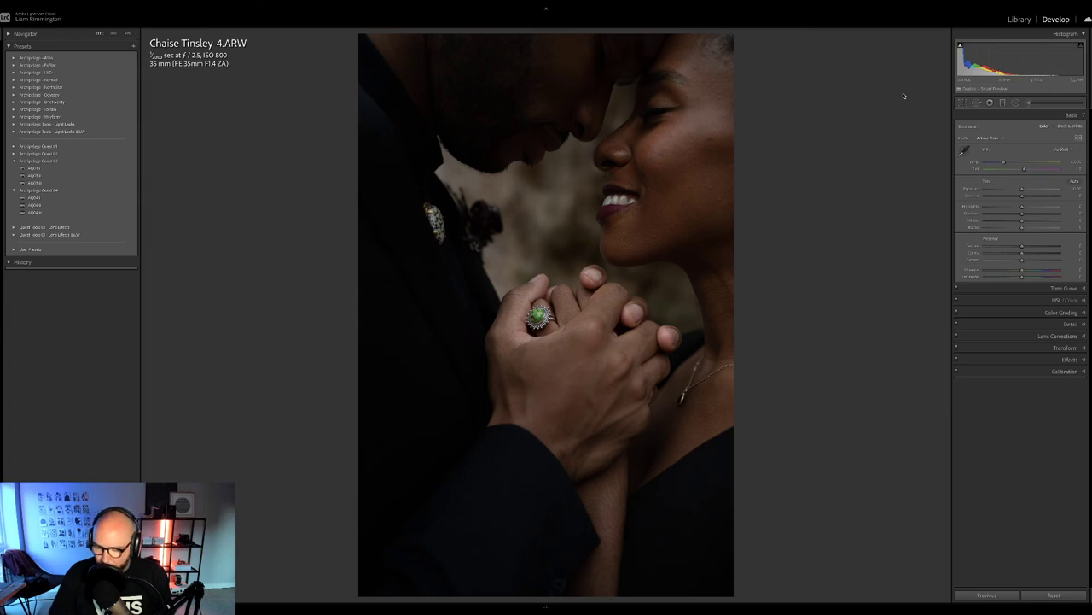
# Step: Raise the Exposure two steps and warm the white balance Temp
pyautogui.press('=')
pyautogui.press('=')
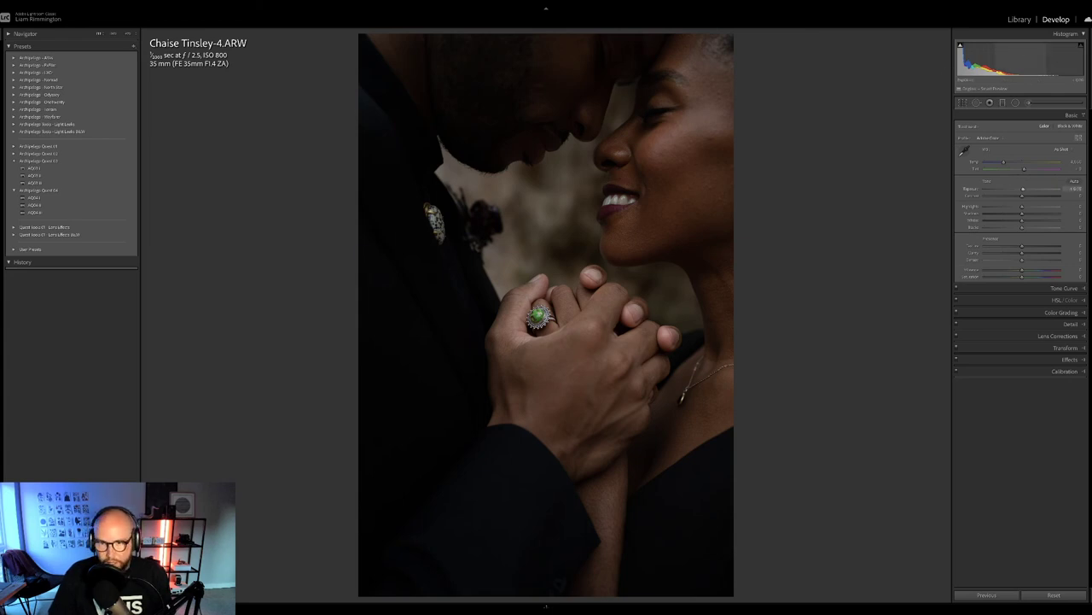
pyautogui.press('=')
pyautogui.press('=')
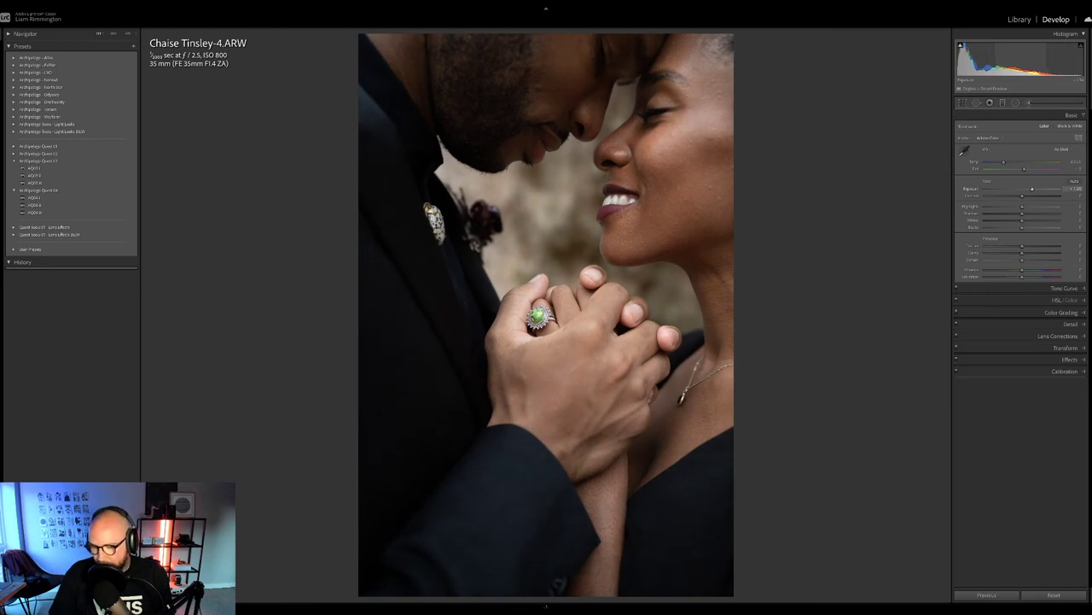
pyautogui.moveTo(1002, 162); pyautogui.dragTo(1007, 163)
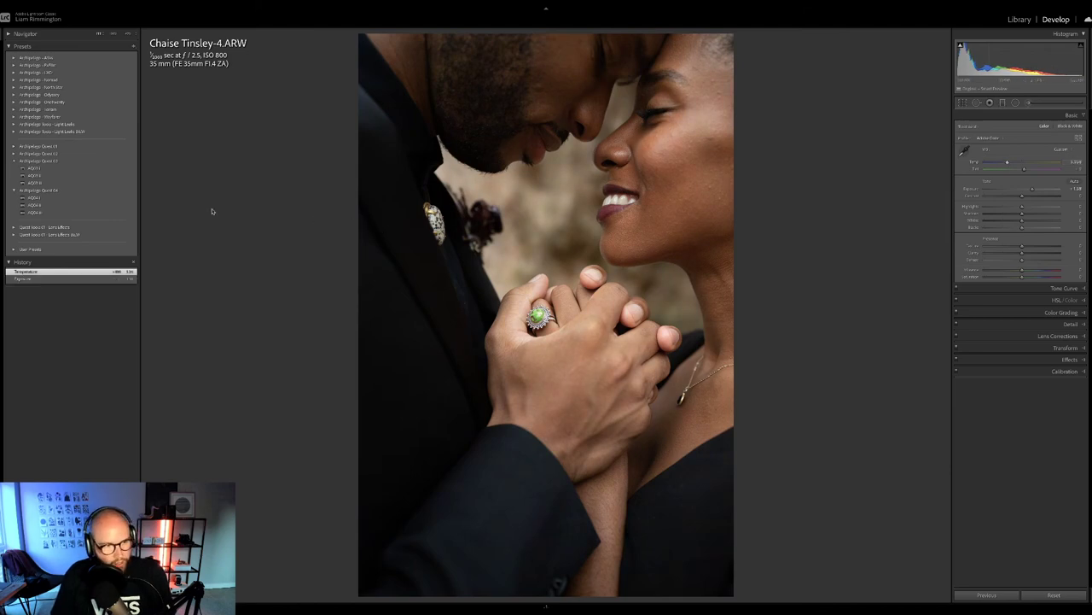
# Step: Apply the first Archipelago Quest 04 preset, adjust Exposure, and retune the profile Amount
pyautogui.click(85, 199)
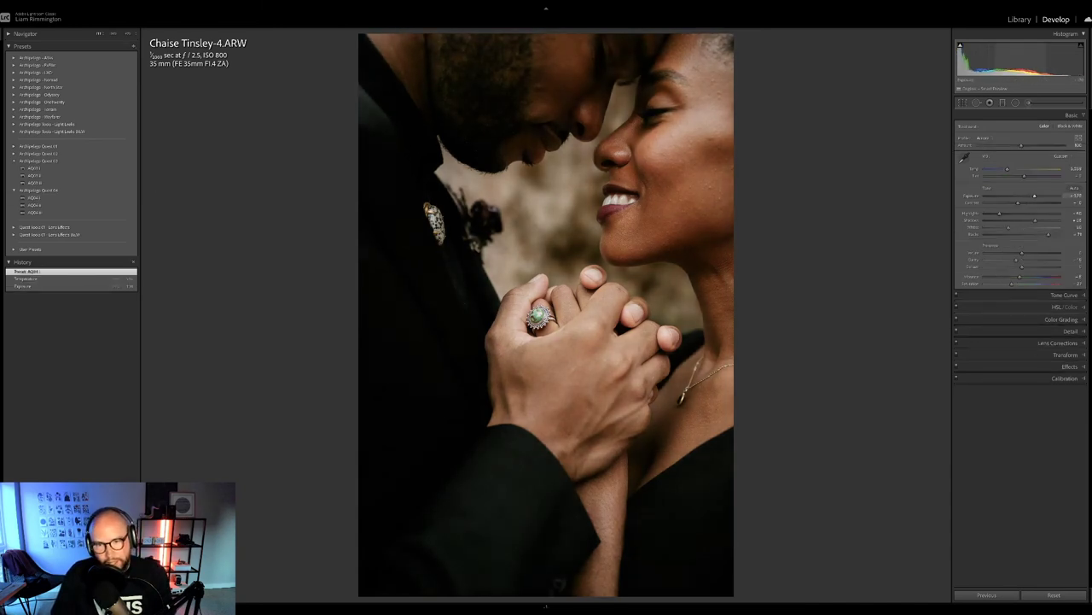
pyautogui.press('Return')
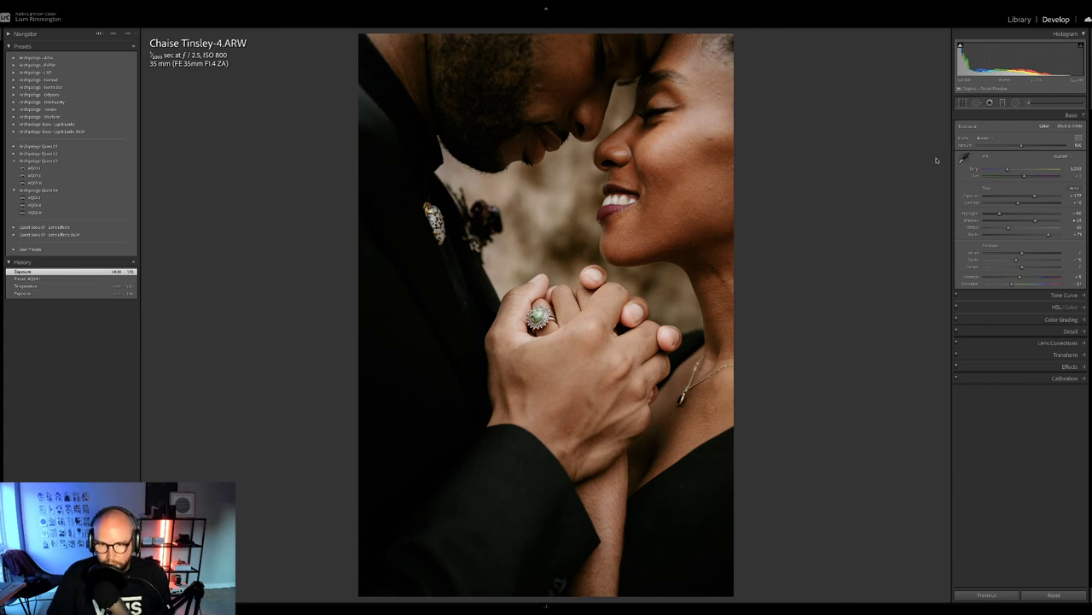
pyautogui.moveTo(995, 149); pyautogui.dragTo(1063, 145)
pyautogui.moveTo(1001, 164); pyautogui.dragTo(1053, 163)
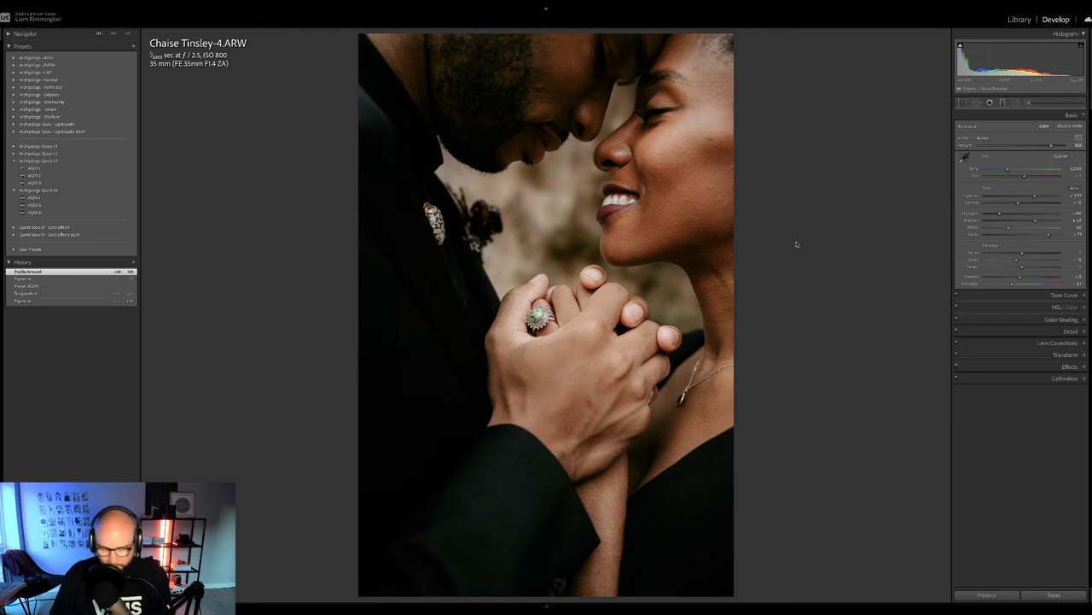
# Step: Check the couple close-up in Before/After, then move to the rooftop couple photo
pyautogui.press('y')
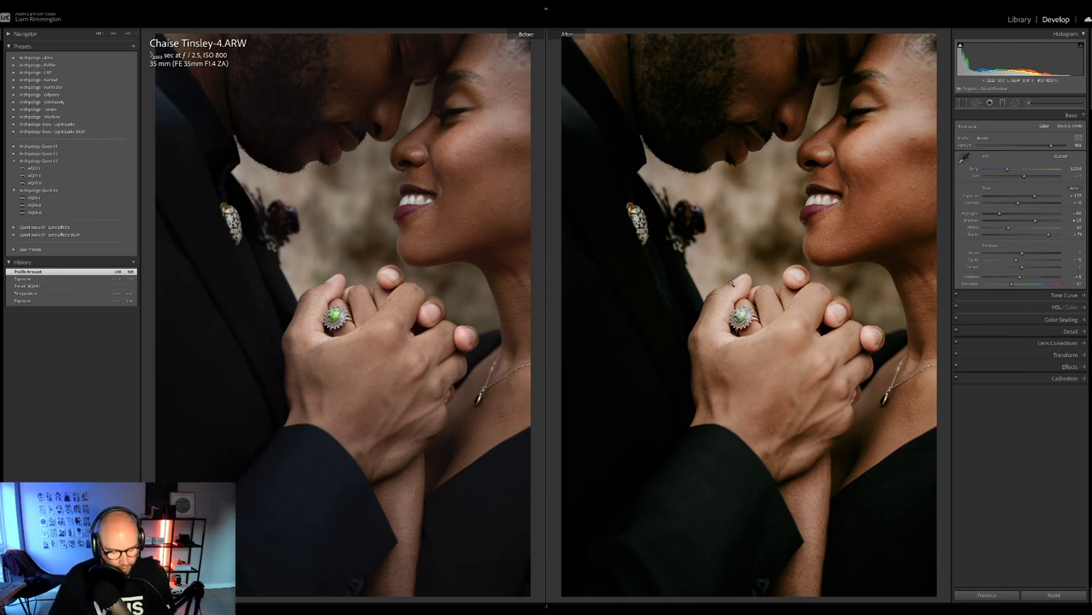
pyautogui.press('y')
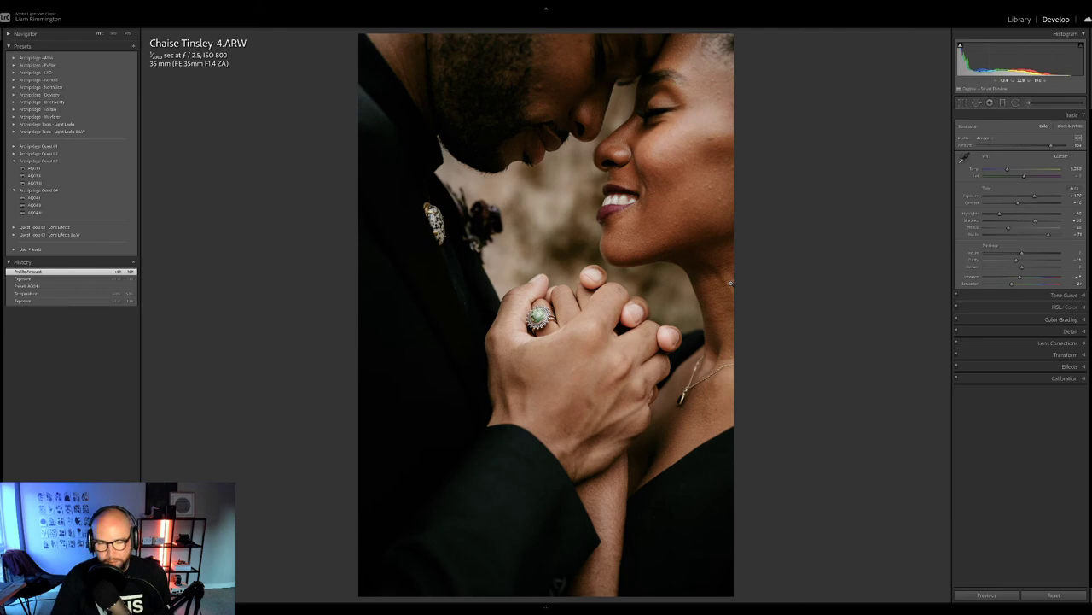
pyautogui.press('Right')
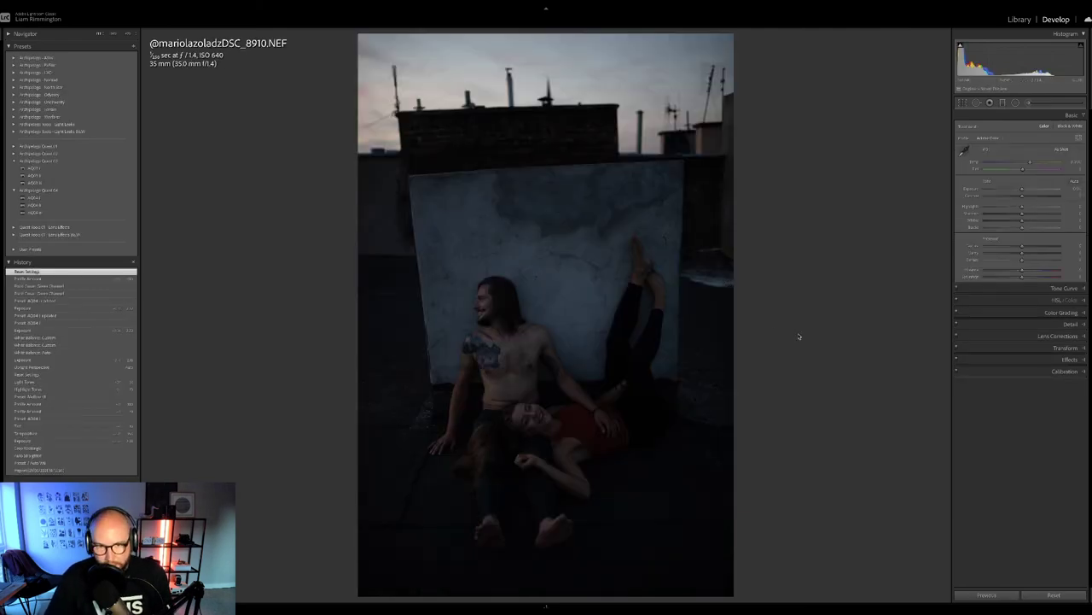
# Step: Raise the rooftop photo's Exposure strongly, apply Upright Auto, and warm the Temp
pyautogui.moveTo(1022, 189); pyautogui.dragTo(1042, 189)
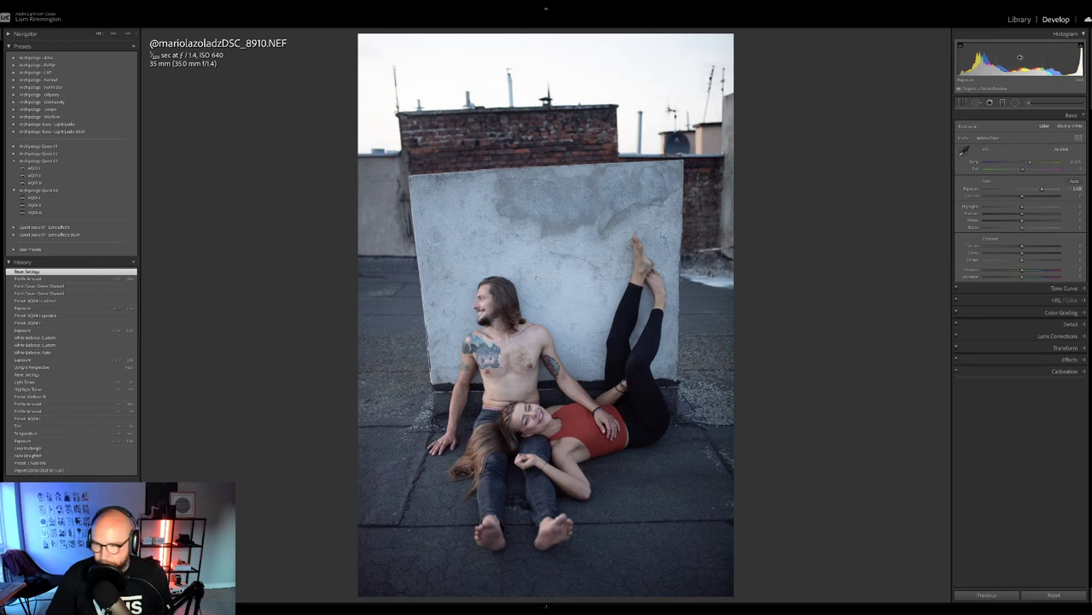
pyautogui.click(1063, 349)
pyautogui.click(1027, 210)
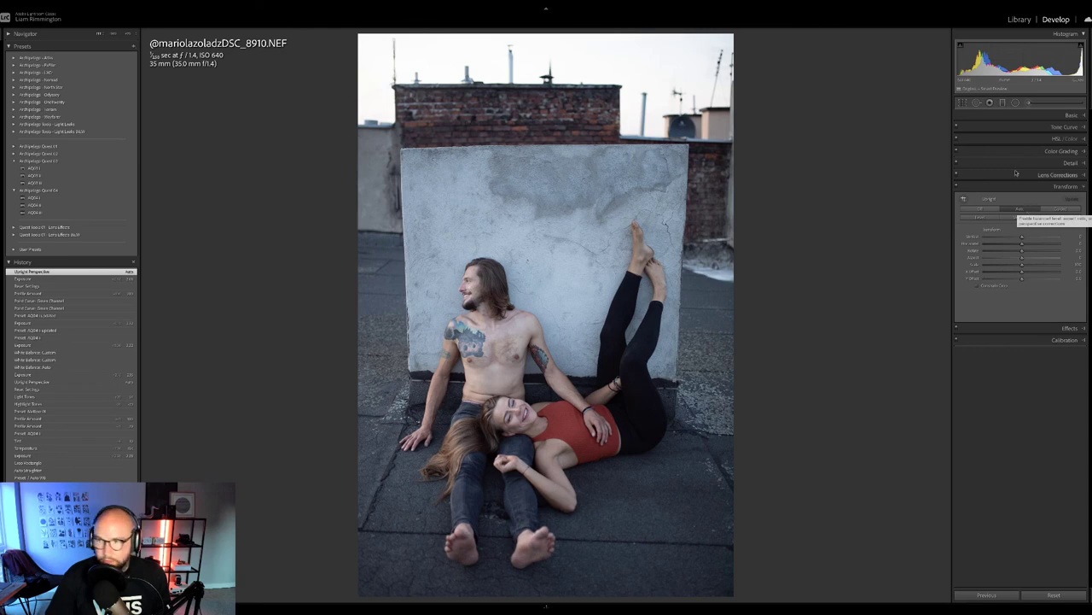
pyautogui.click(1071, 115)
pyautogui.moveTo(1030, 162); pyautogui.dragTo(1048, 162)
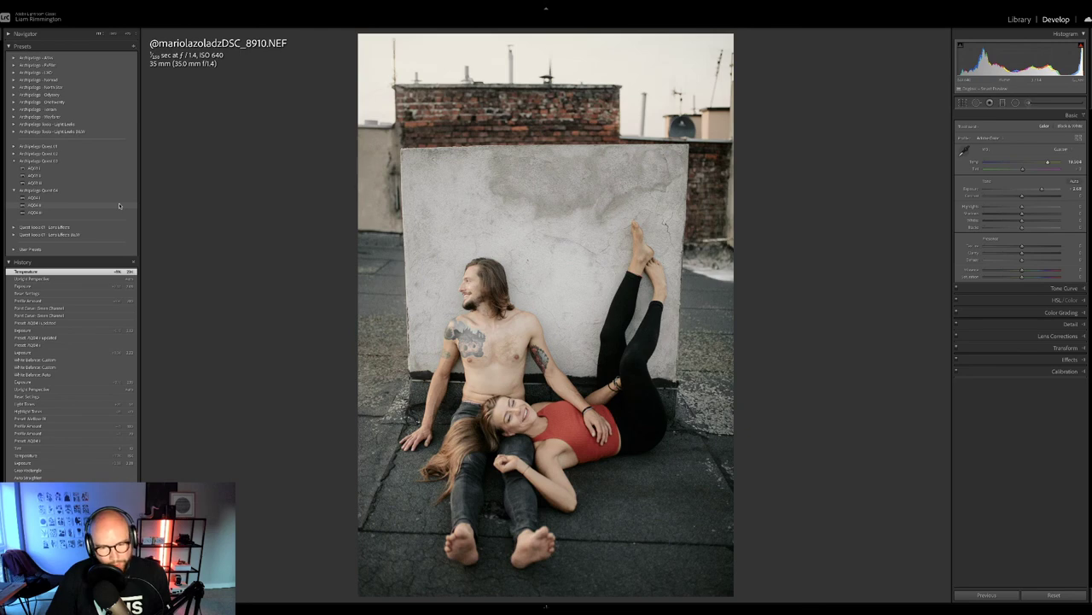
# Step: Apply the AQ04 II preset, readjust Exposure, set profile Amount to maximum, and nudge Temp
pyautogui.click(120, 205)
pyautogui.press('Up')
pyautogui.moveTo(1021, 146); pyautogui.dragTo(947, 152)
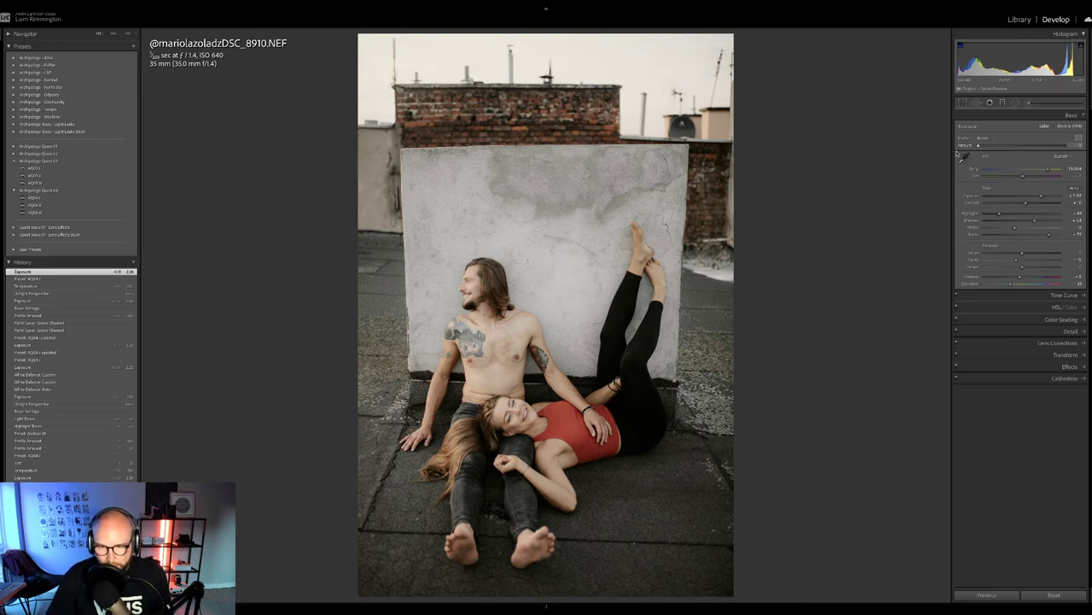
pyautogui.moveTo(1041, 146); pyautogui.dragTo(1063, 146)
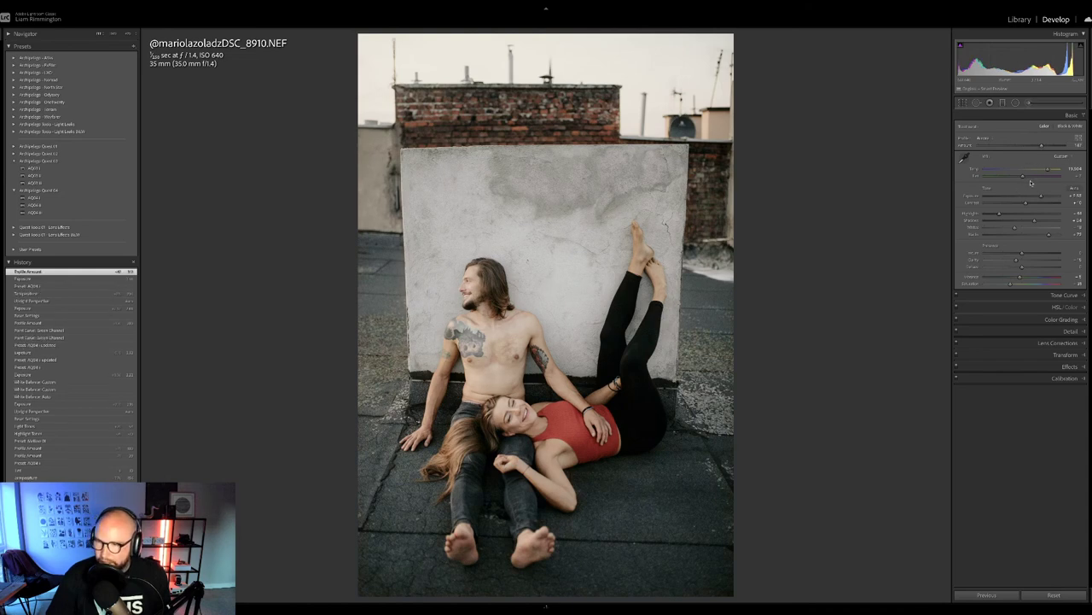
pyautogui.moveTo(1048, 171); pyautogui.dragTo(1049, 170)
# Step: In Before/After, fine-tune Exposure and zoom in on the man's face, then back out
pyautogui.press('y')
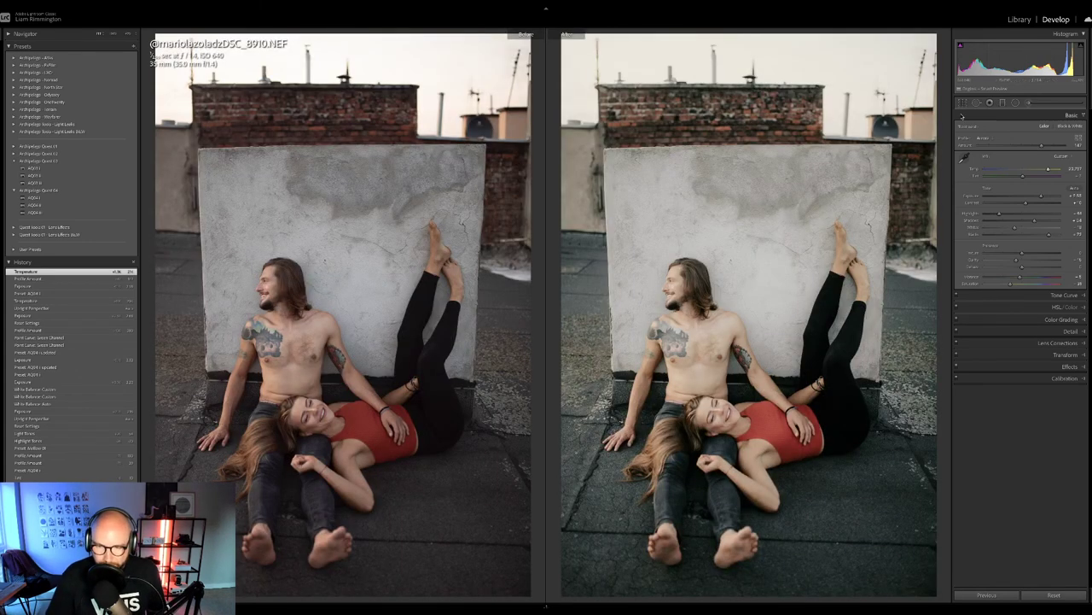
pyautogui.moveTo(1016, 59); pyautogui.dragTo(1008, 62)
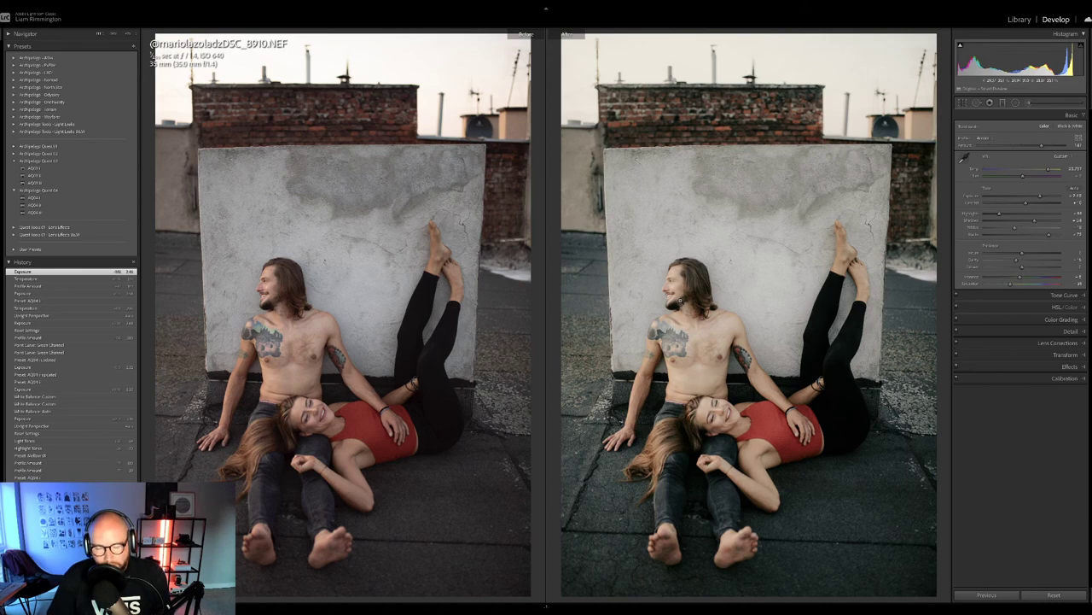
pyautogui.click(680, 301)
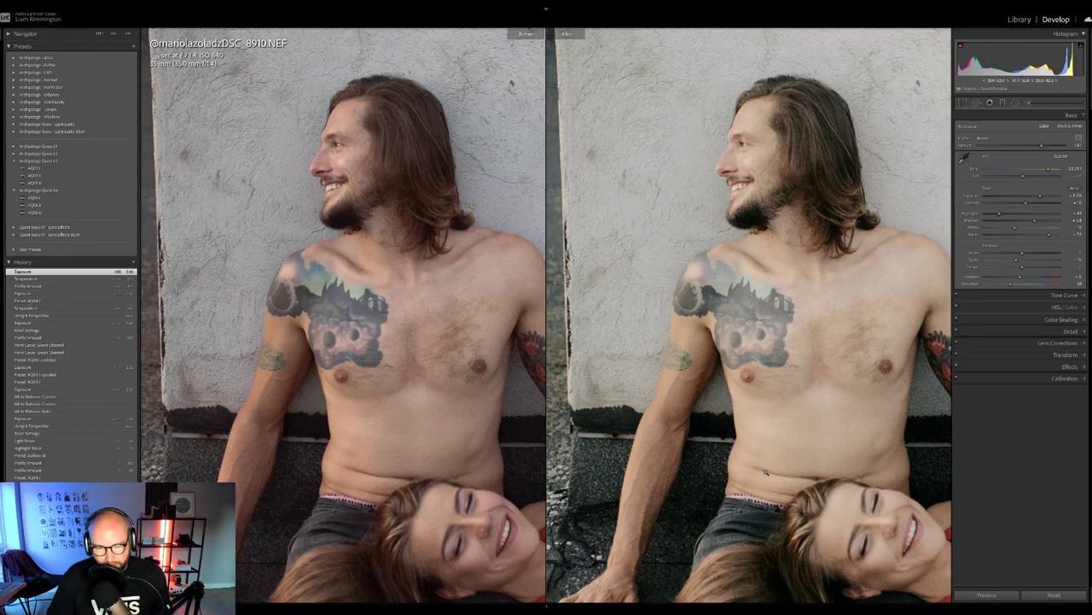
pyautogui.click(764, 479)
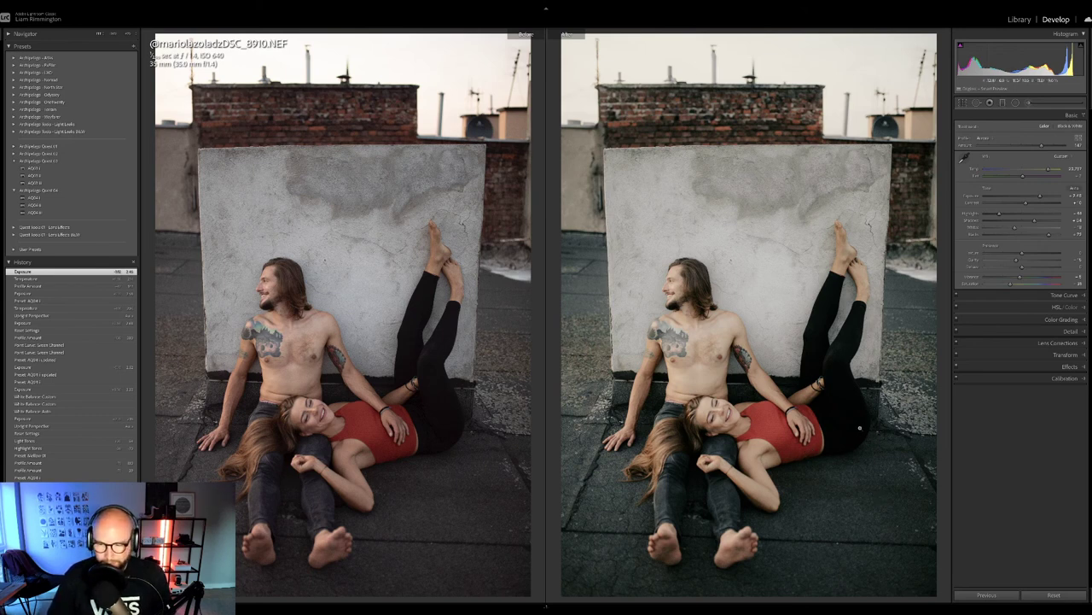
# Step: Open the mountain wedding photo in Develop, raise its Exposure, and warm the Temp slightly
pyautogui.press('g')
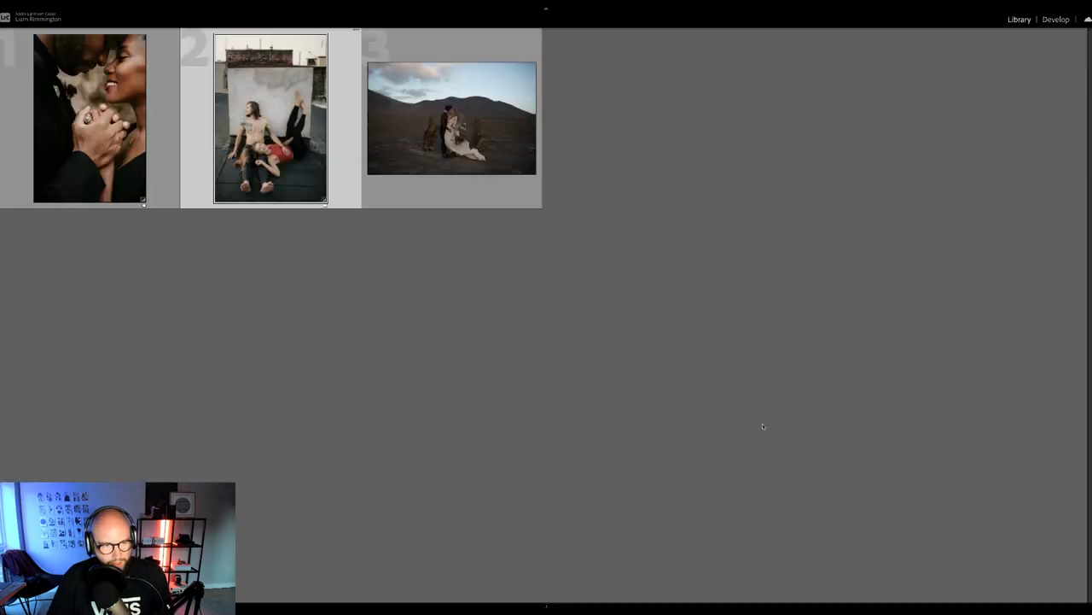
pyautogui.click(506, 190)
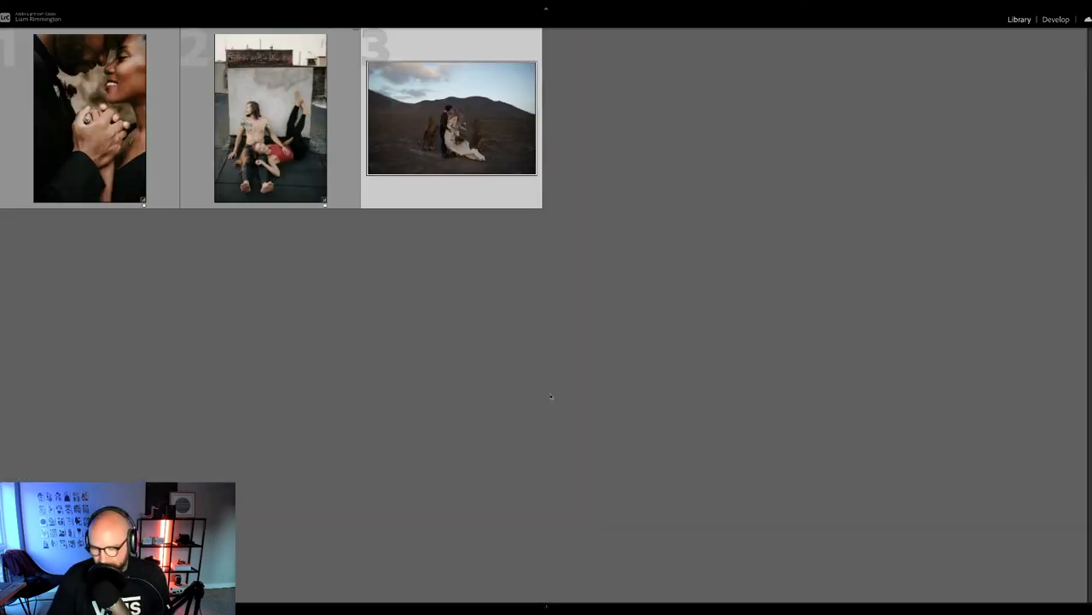
pyautogui.press('d')
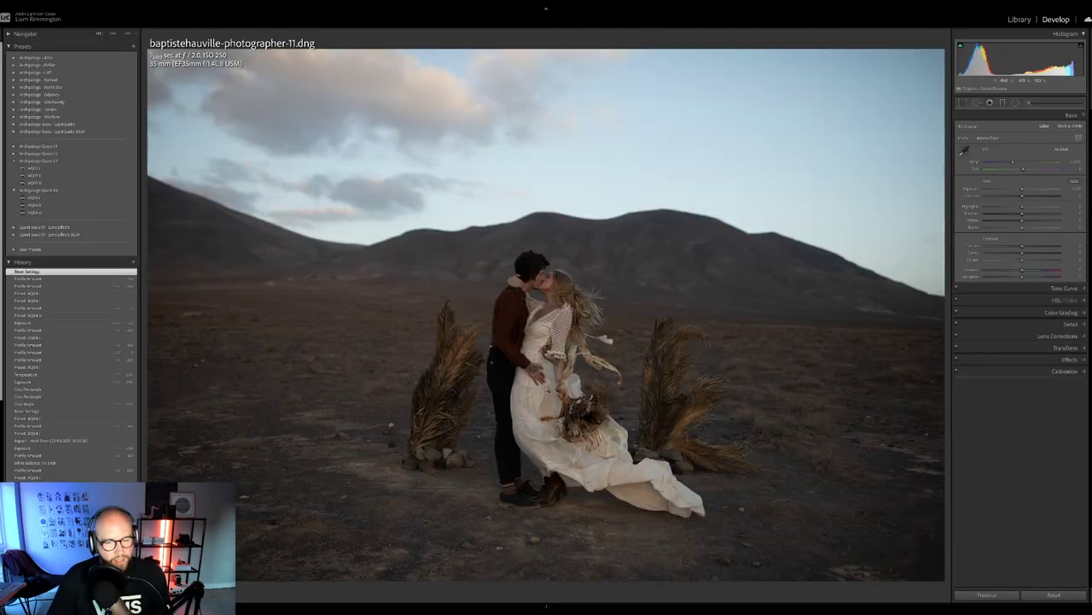
pyautogui.moveTo(1015, 58); pyautogui.dragTo(1038, 58)
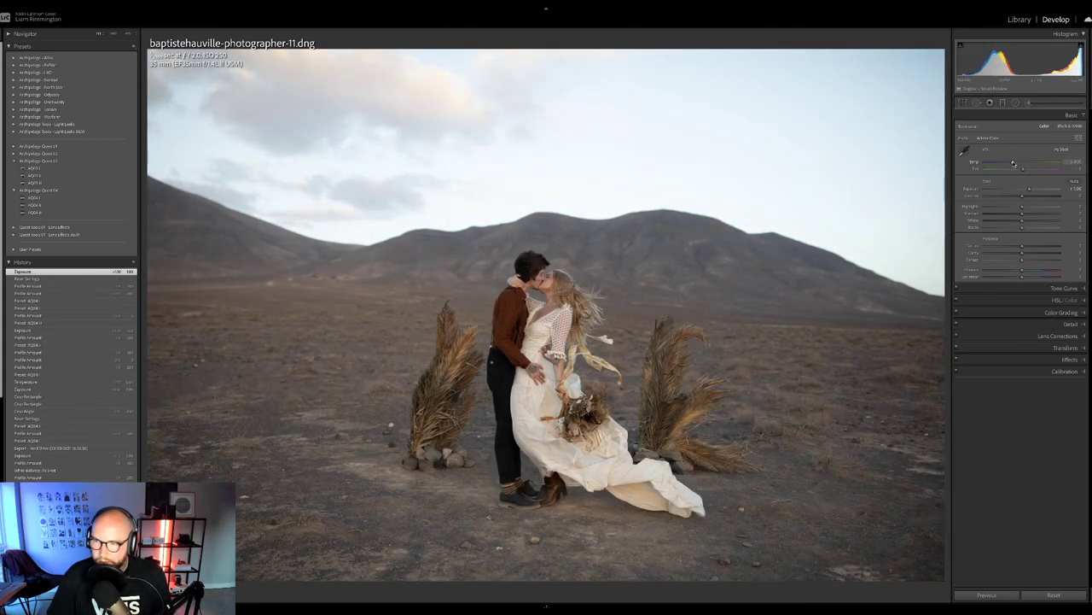
pyautogui.moveTo(1014, 163); pyautogui.dragTo(1017, 162)
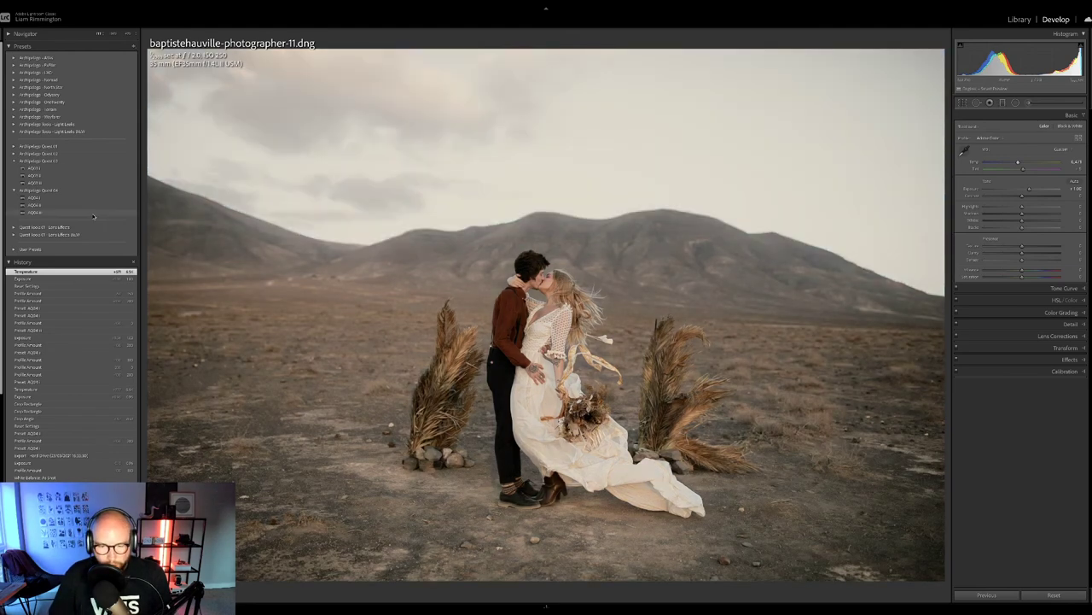
# Step: Apply the AQ04-III preset, lower its profile Amount, and show Before/After
pyautogui.click(94, 214)
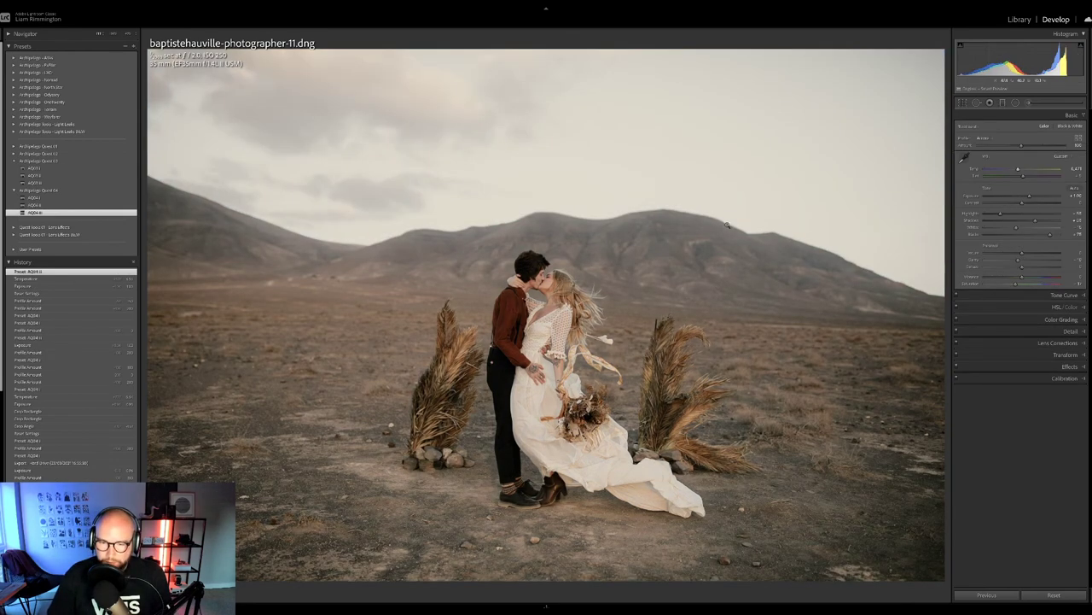
pyautogui.moveTo(1021, 146); pyautogui.dragTo(848, 169)
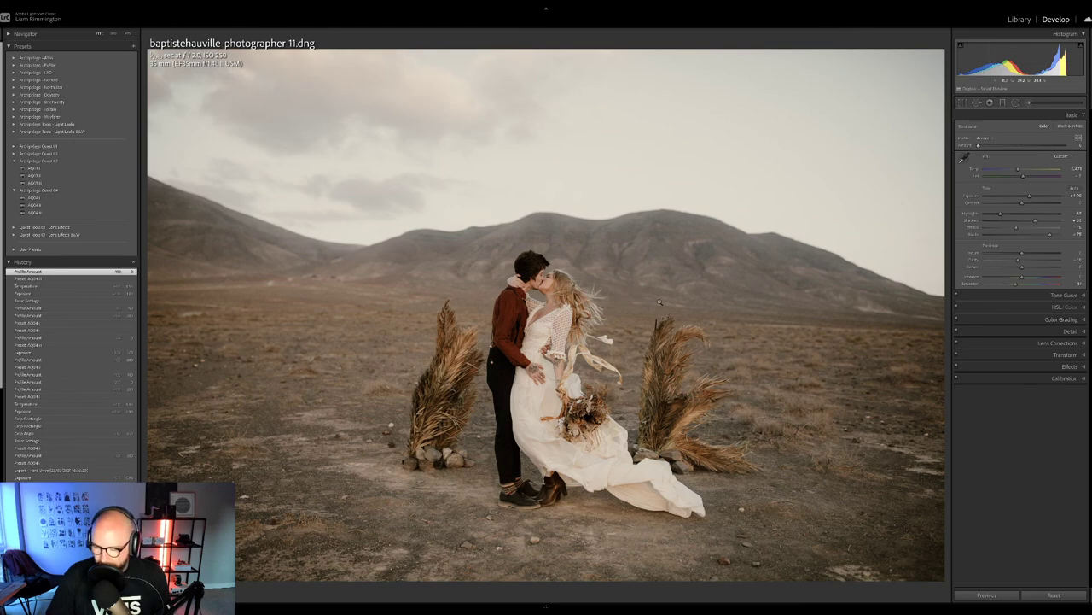
pyautogui.press('y')
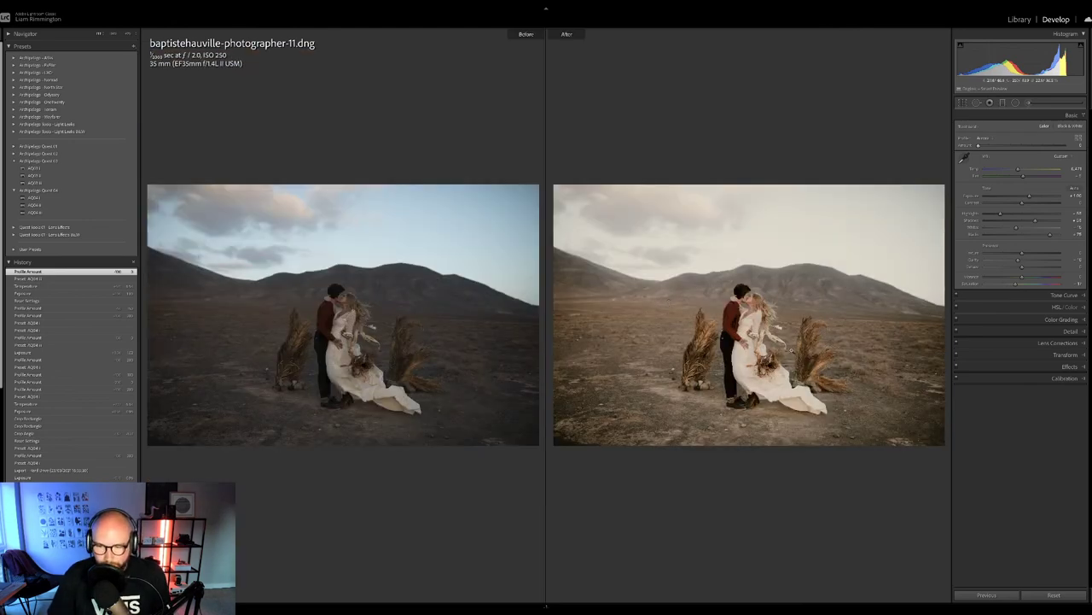
# Step: Inspect the kissing couple at 1:1 down to their boots, fit the view, and exit Before/After
pyautogui.click(743, 327)
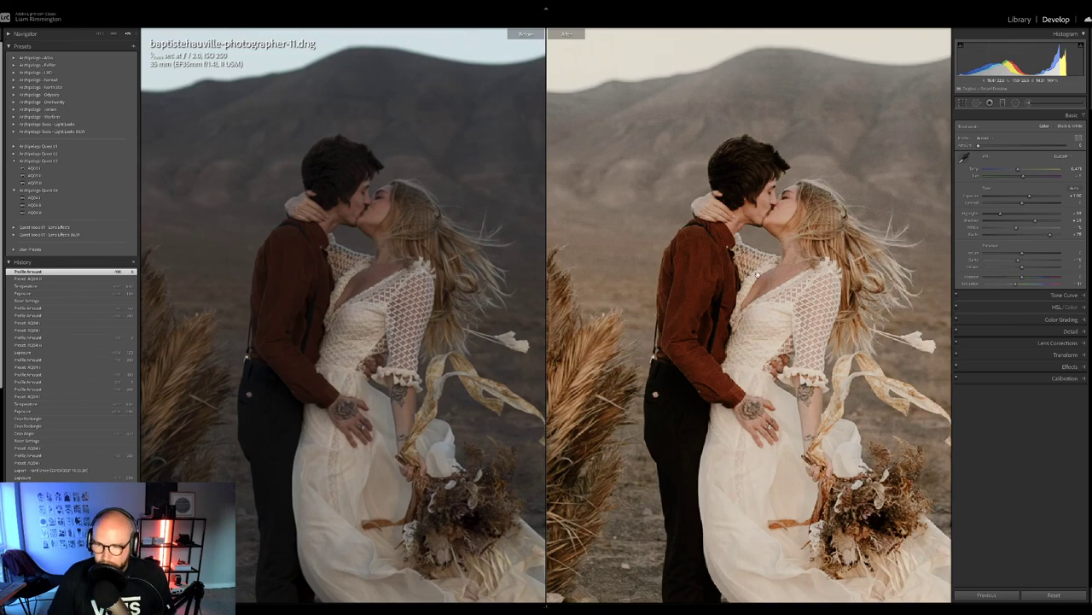
pyautogui.moveTo(772, 444); pyautogui.dragTo(777, 329)
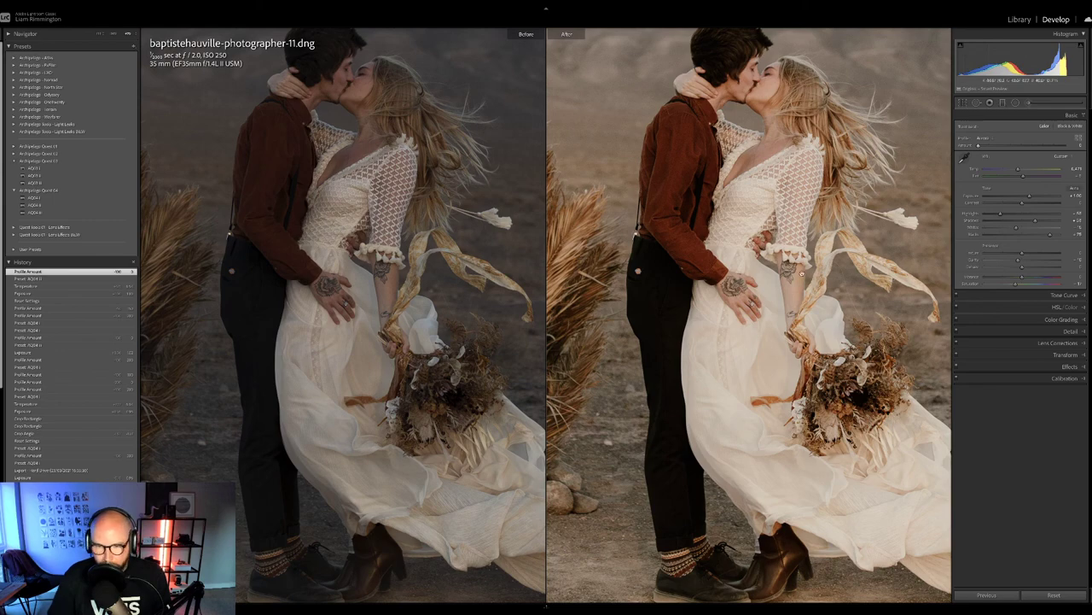
pyautogui.click(782, 239)
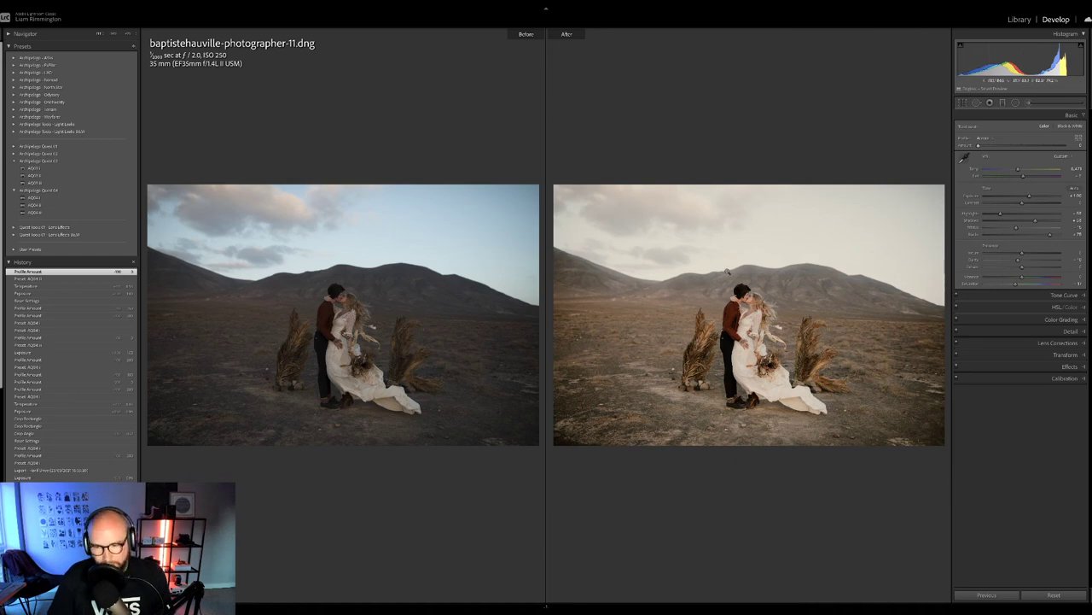
pyautogui.press('y')
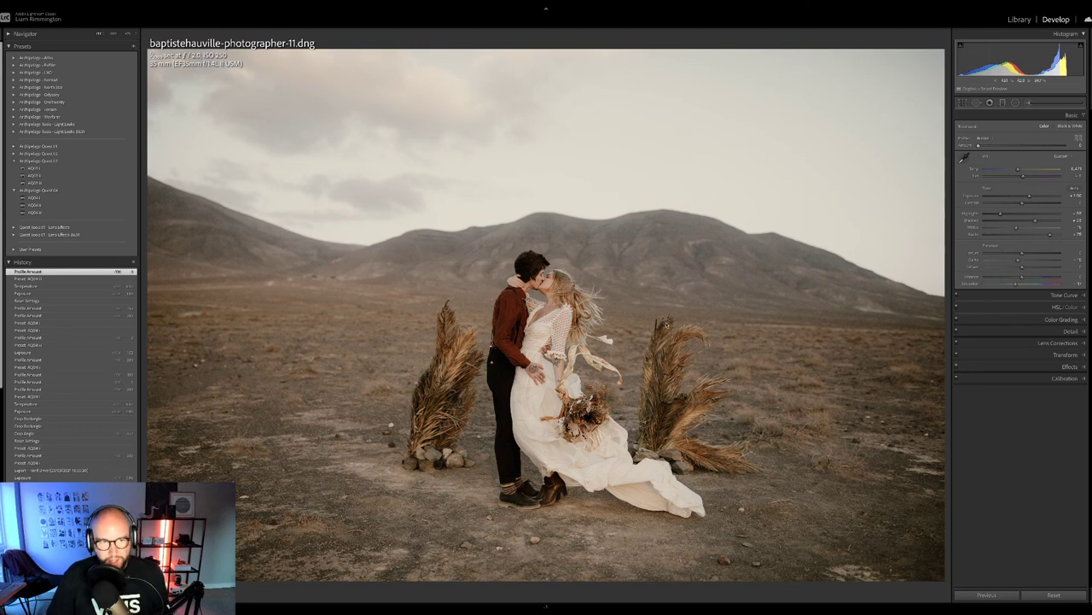
# Step: Return to the Library grid to see the collection's three edited photos together
pyautogui.press('g')
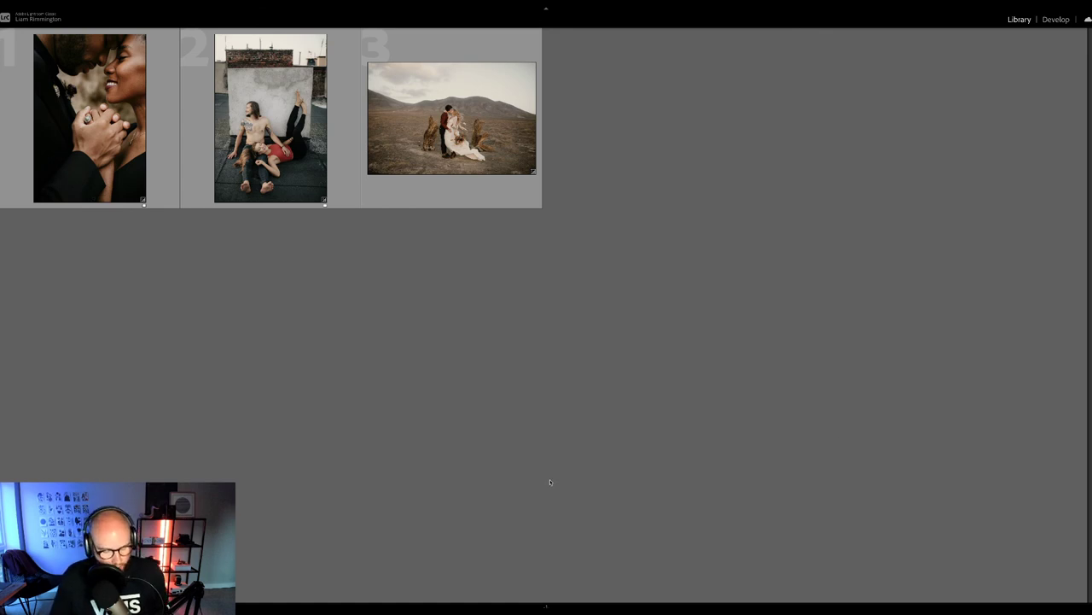
pyautogui.moveTo(2, 333)
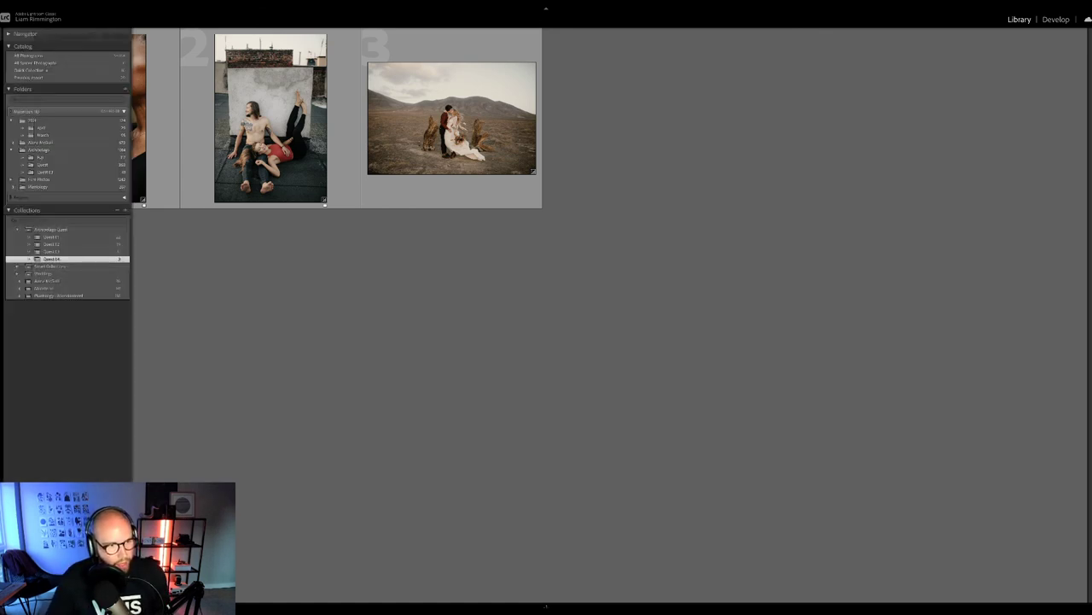
# Step: Open the misty mountain couple photo from the Quest 03 collection in Develop
pyautogui.click(92, 251)
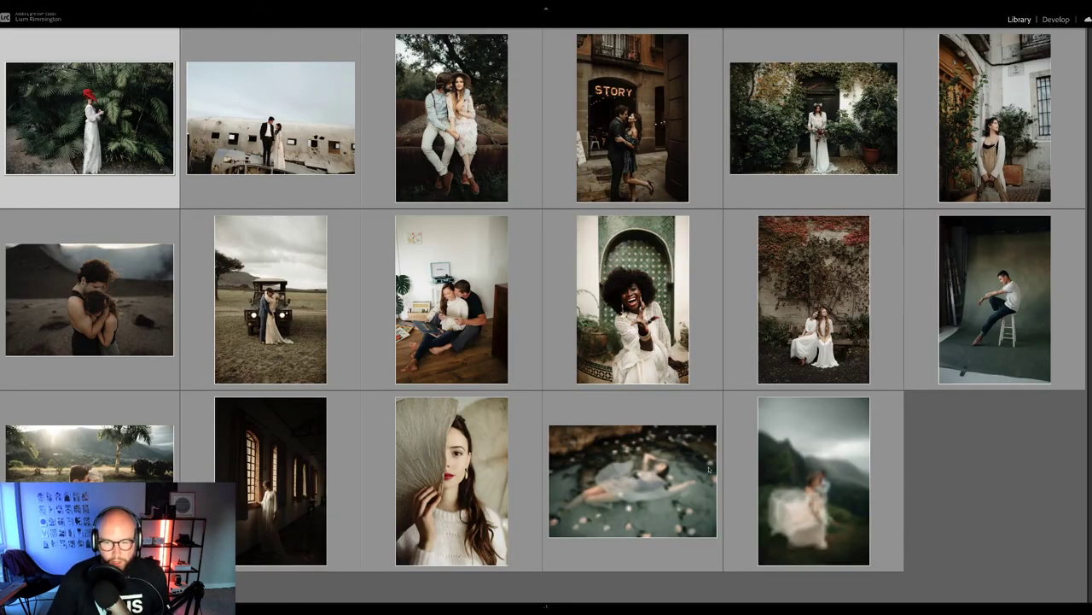
pyautogui.click(779, 477)
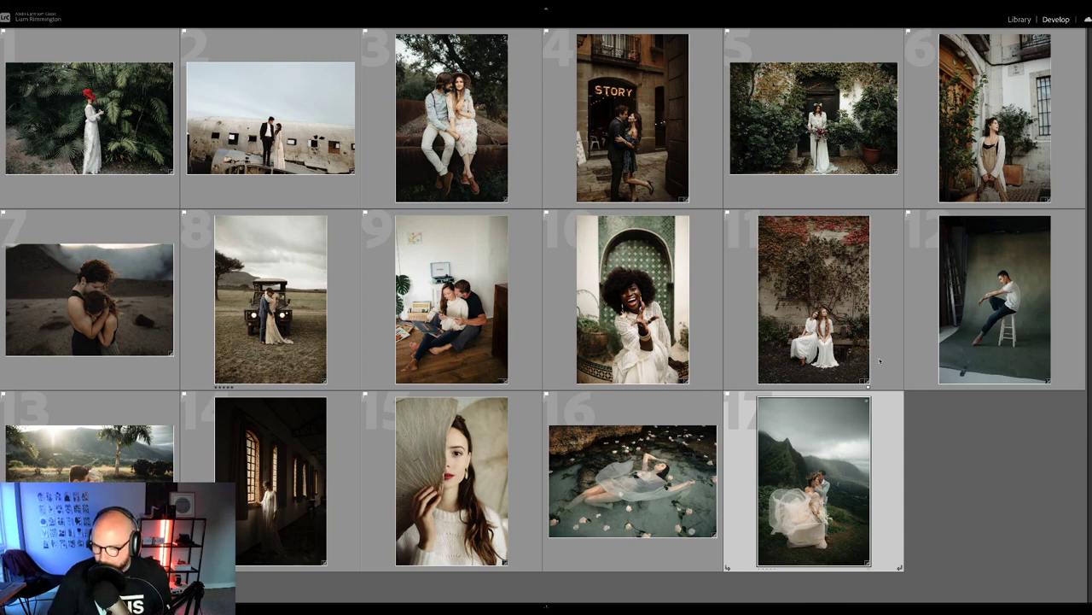
pyautogui.press('d')
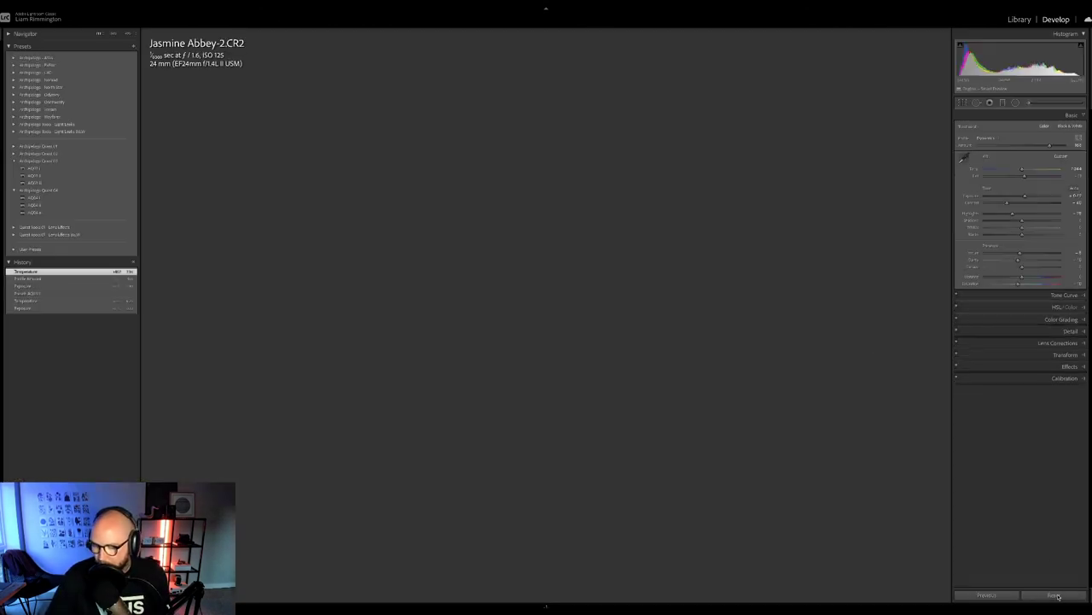
# Step: Reset all the photo's edits, then raise its exposure and warm its white balance
pyautogui.click(1056, 595)
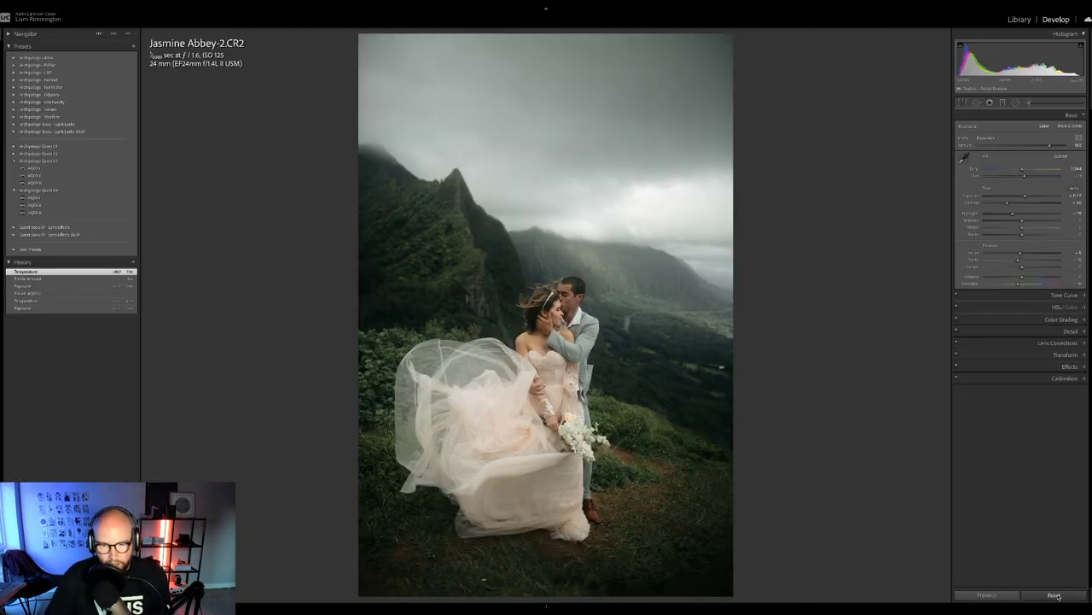
pyautogui.moveTo(1012, 50); pyautogui.dragTo(1024, 50)
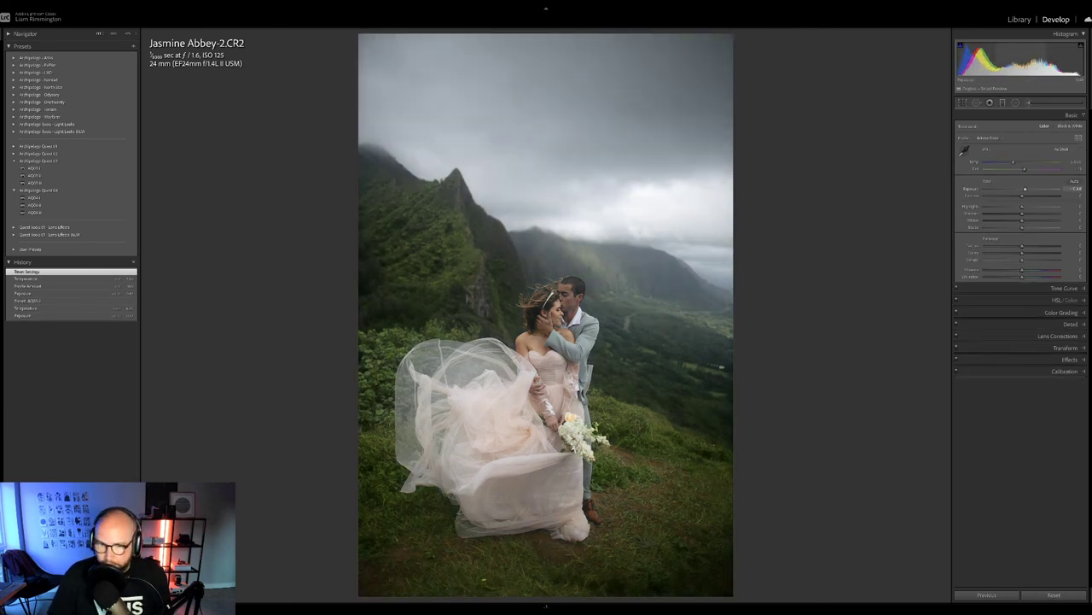
pyautogui.moveTo(1013, 161); pyautogui.dragTo(1018, 161)
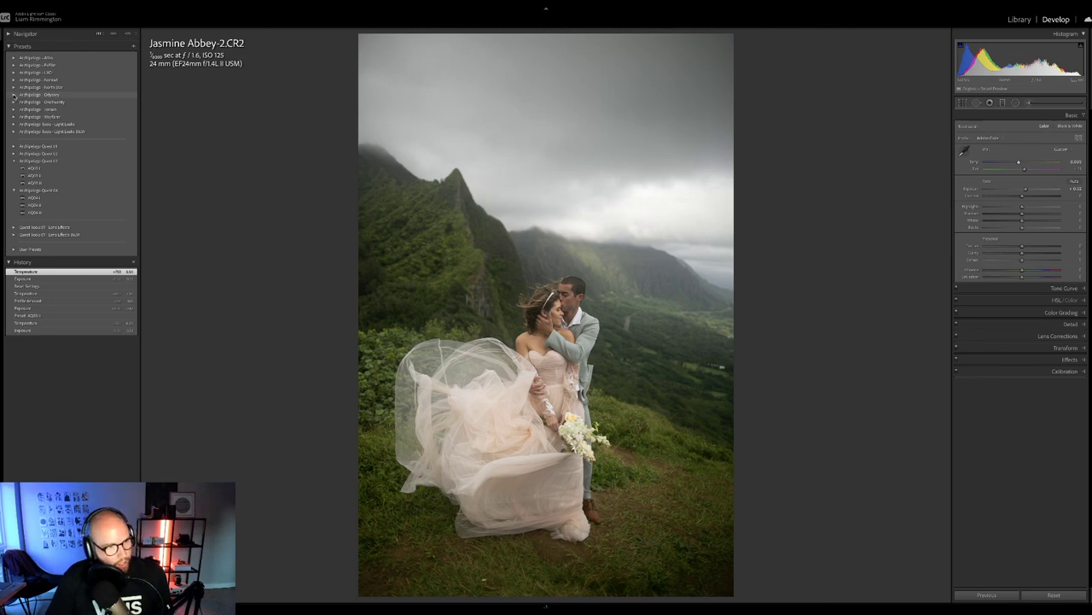
pyautogui.click(14, 94)
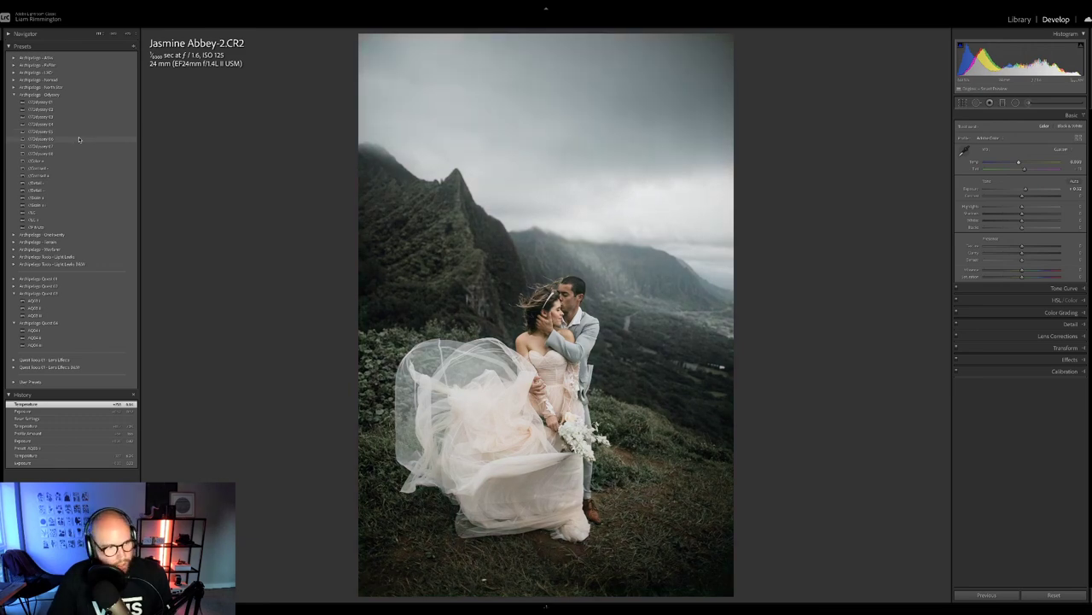
# Step: Apply Odyssey 06, nudge exposure, drop Profile Amount to minimum, then try another Odyssey preset
pyautogui.click(78, 139)
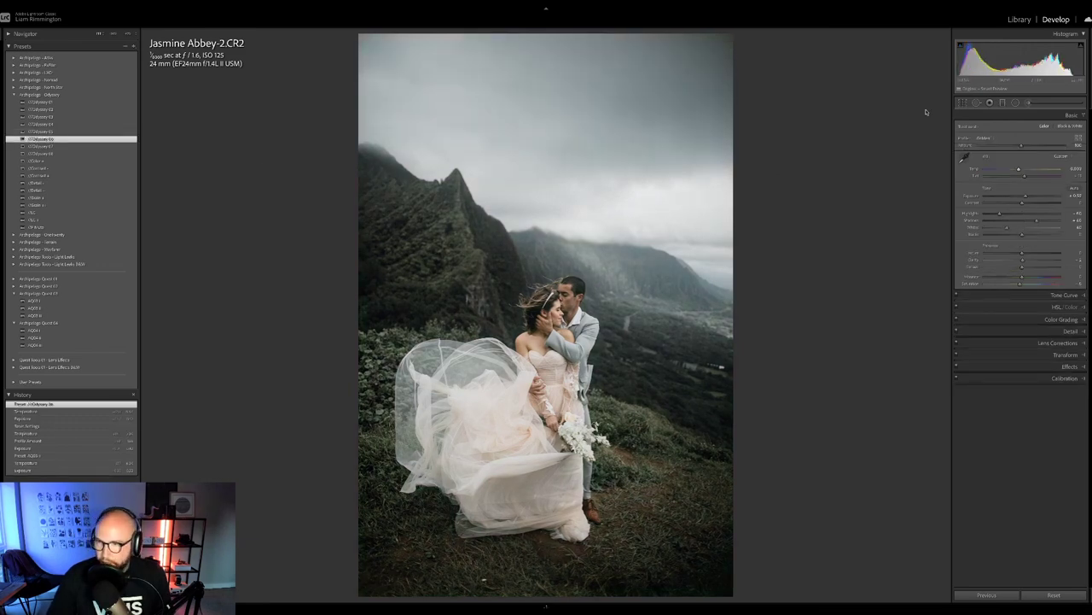
pyautogui.moveTo(1020, 58); pyautogui.dragTo(1026, 58)
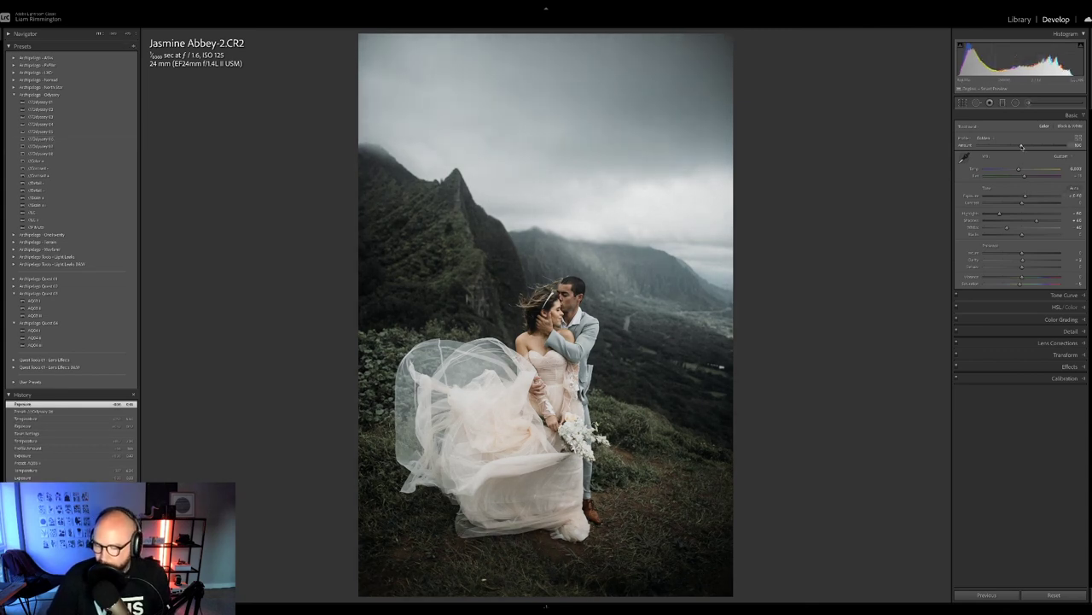
pyautogui.moveTo(1022, 147); pyautogui.dragTo(1047, 156)
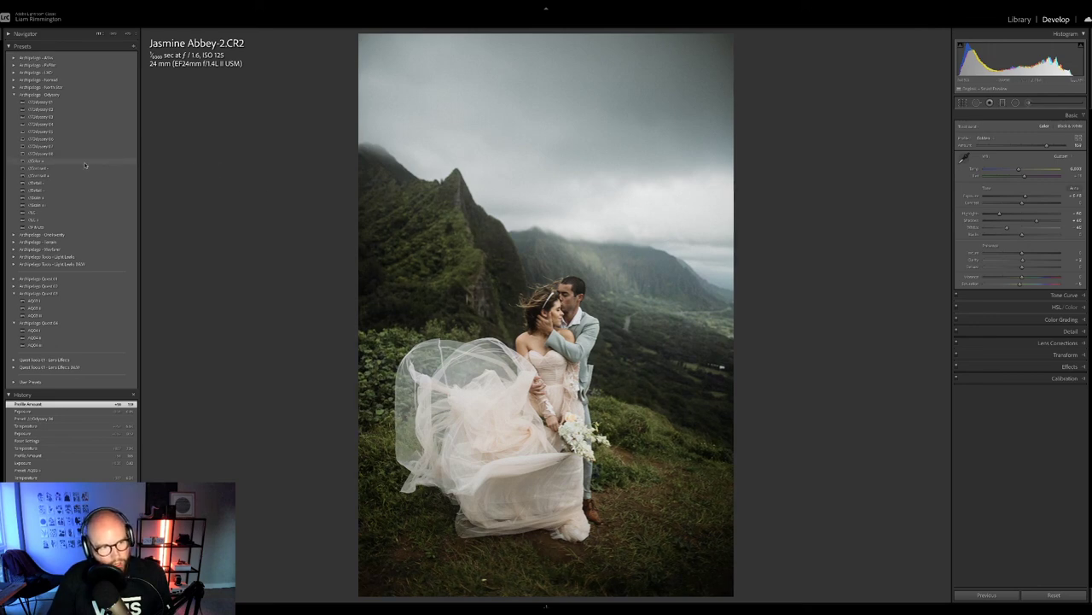
pyautogui.click(52, 161)
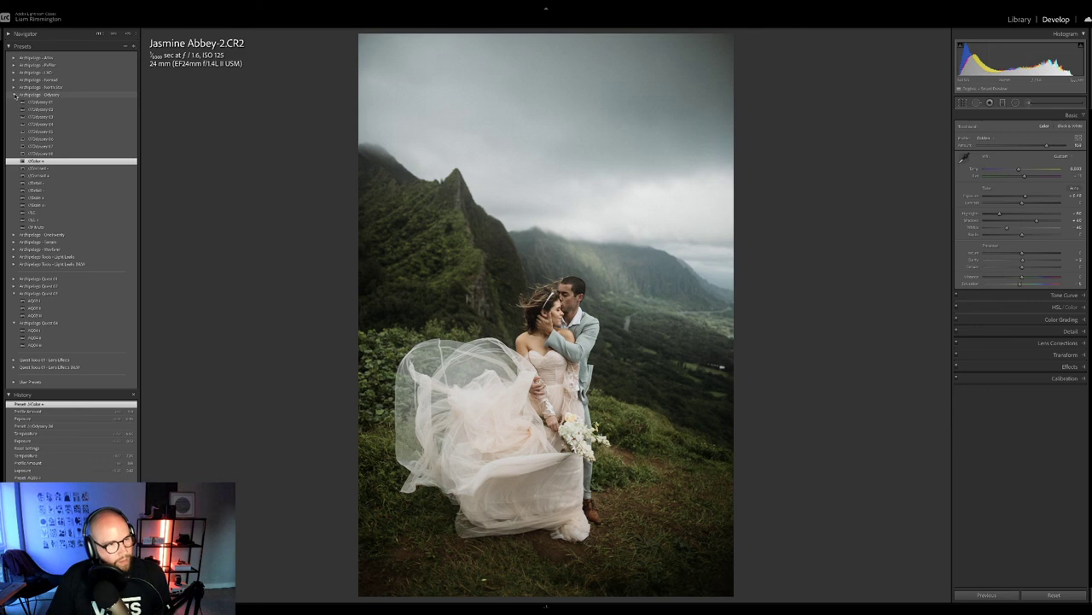
# Step: Switch from the Odyssey set to the Urban set and apply Urban 05
pyautogui.click(15, 95)
pyautogui.click(14, 109)
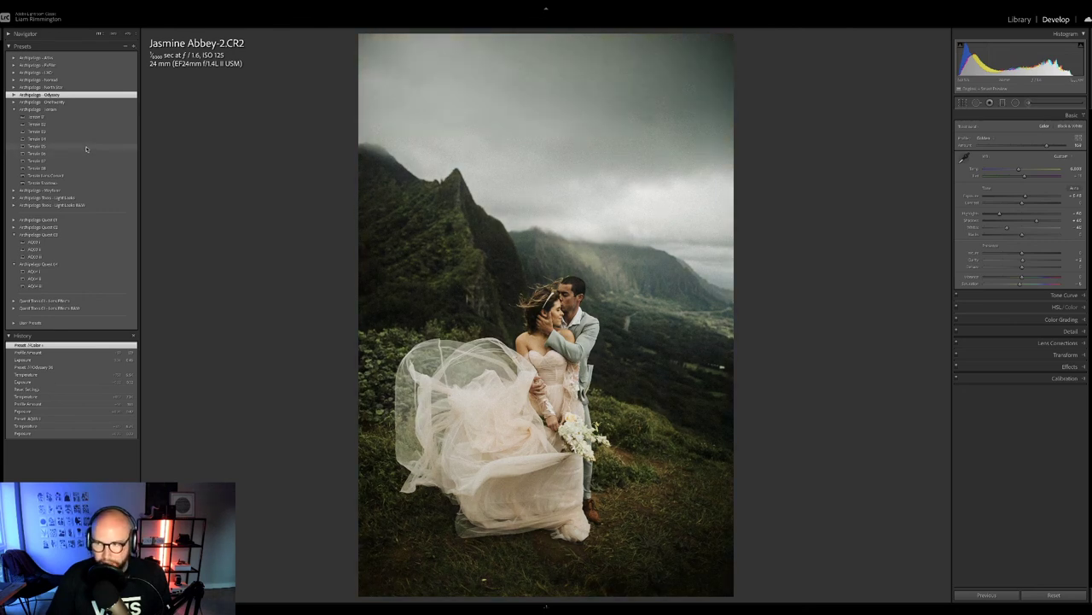
pyautogui.click(85, 147)
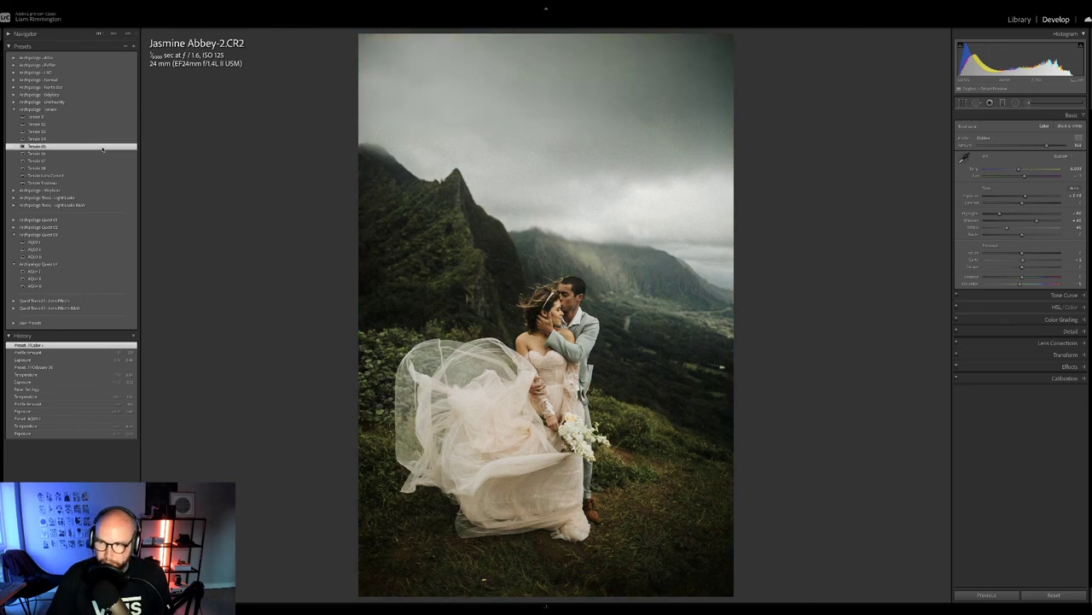
# Step: Preview the Boreal profile on the photo from the Profile Browser
pyautogui.click(1078, 139)
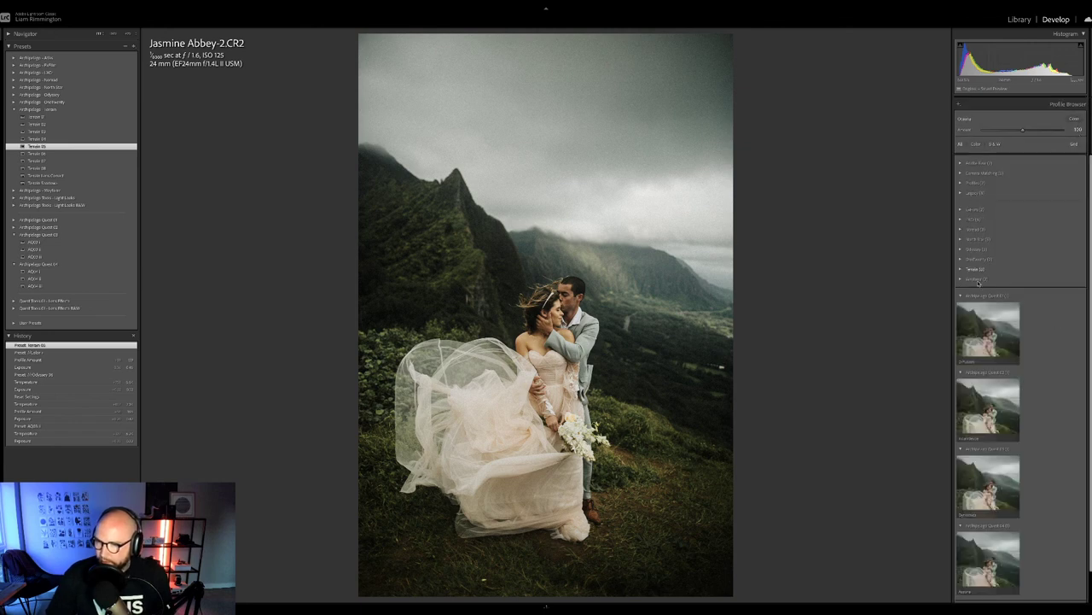
pyautogui.click(975, 269)
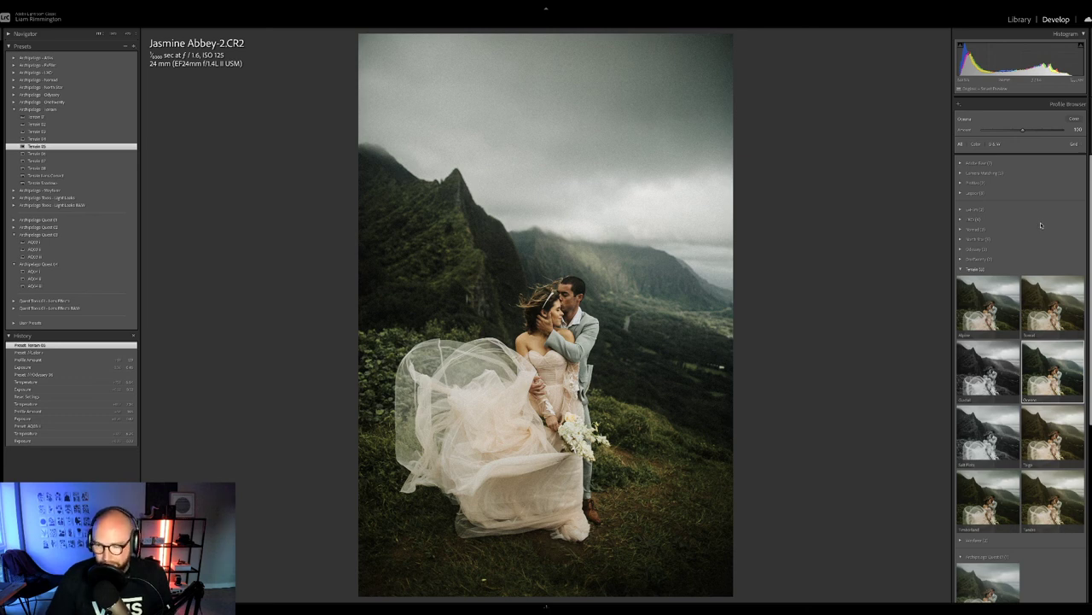
pyautogui.click(1035, 295)
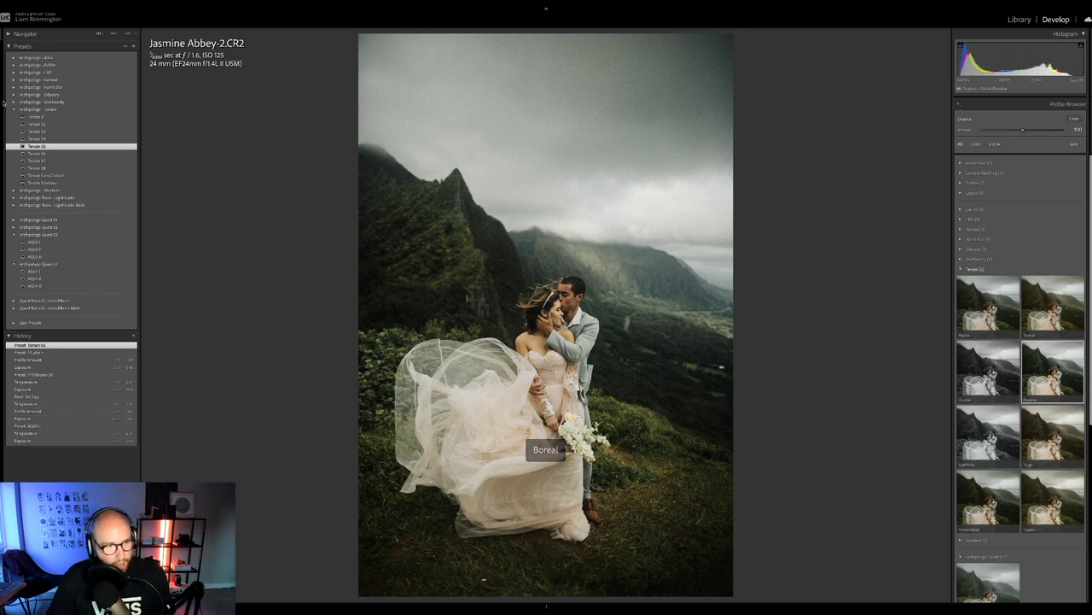
# Step: Apply another preset from the same set, then lower its profile amount and exposure
pyautogui.click(59, 124)
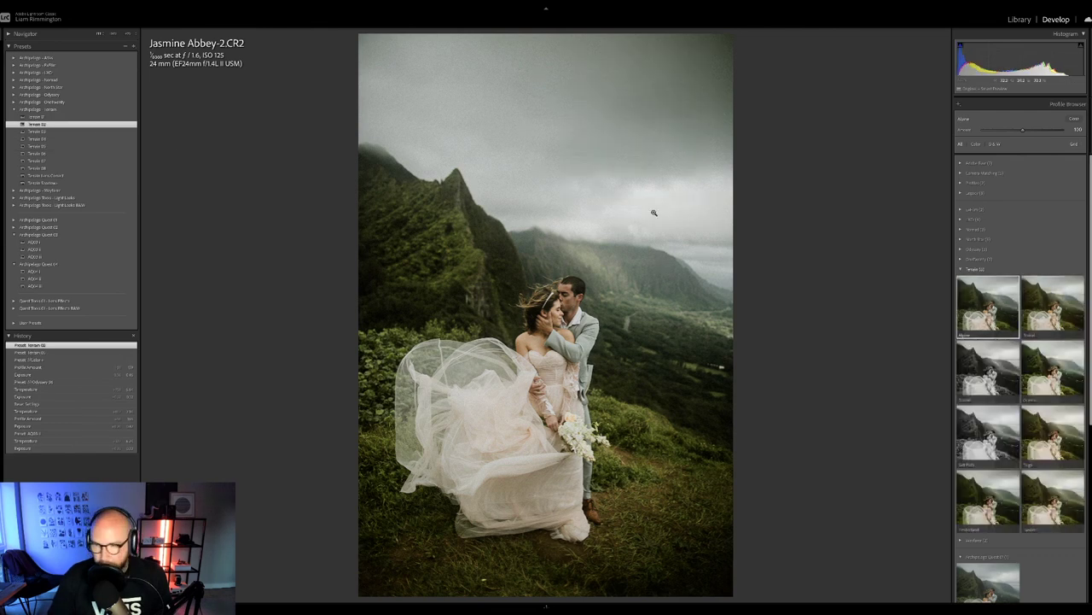
pyautogui.click(1073, 118)
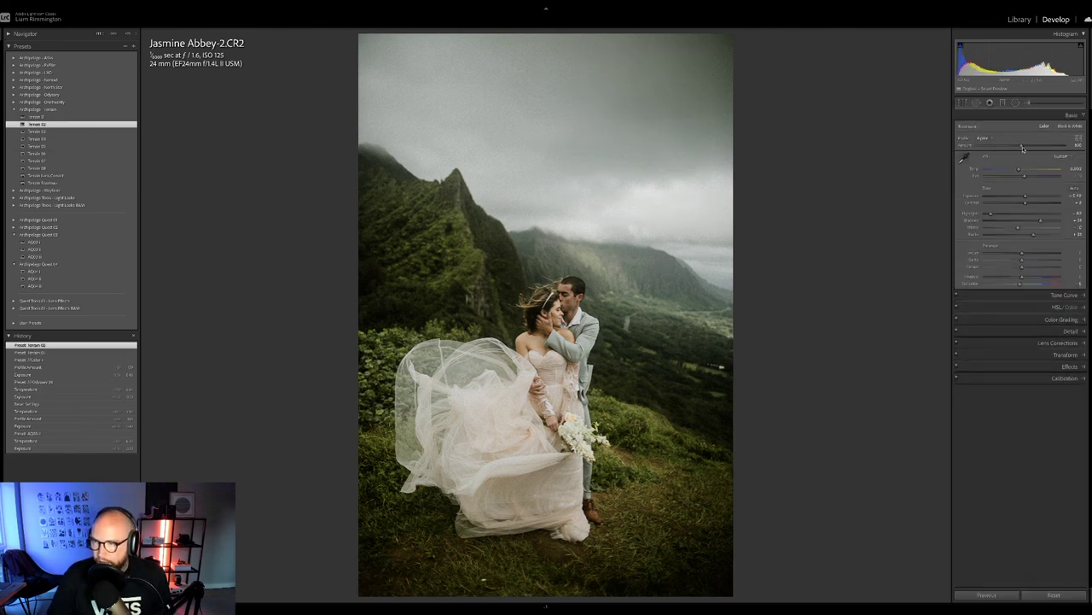
pyautogui.moveTo(1024, 148)
pyautogui.mouseDown()
pyautogui.moveTo(983, 147)
pyautogui.moveTo(1035, 152)
pyautogui.mouseUp()
pyautogui.moveTo(1017, 67); pyautogui.dragTo(1041, 66)
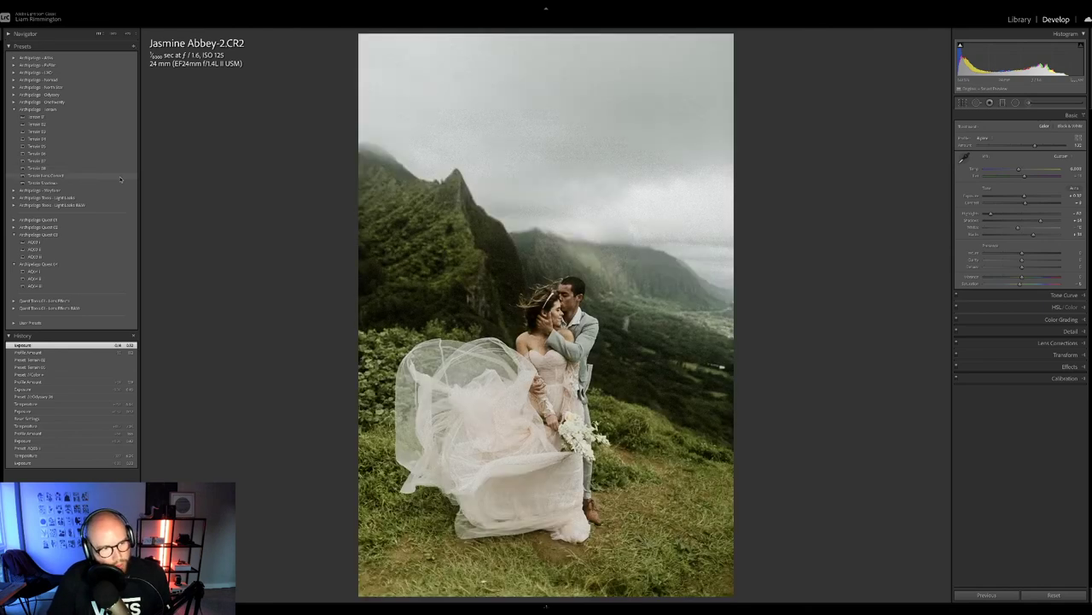
# Step: Apply the Tenzer 07 black-and-white preset and reduce its profile amount to brighten it
pyautogui.click(78, 162)
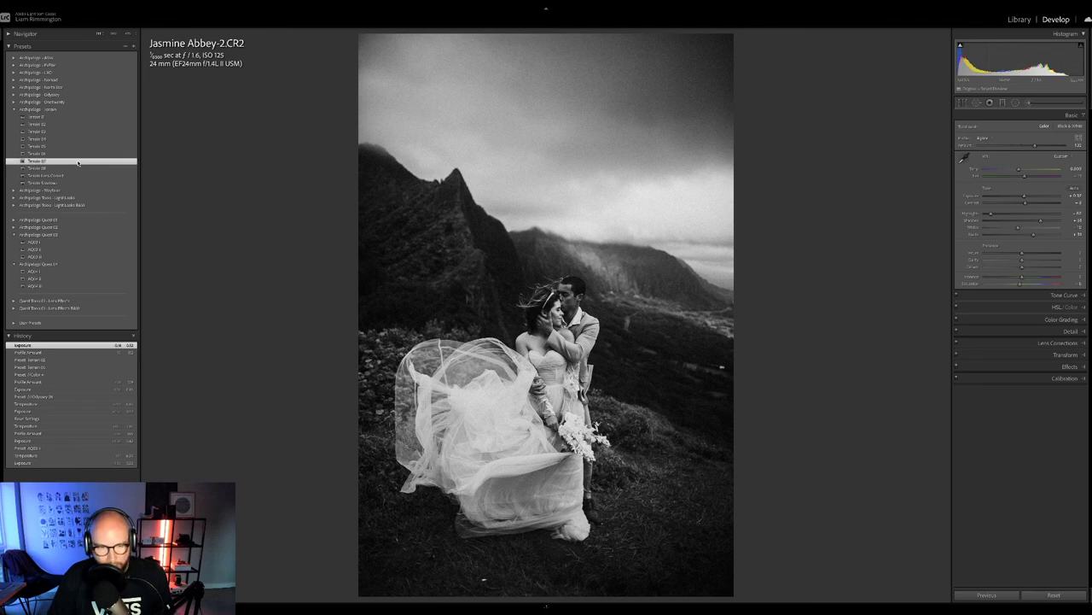
pyautogui.moveTo(1021, 146)
pyautogui.mouseDown()
pyautogui.moveTo(982, 148)
pyautogui.moveTo(1040, 149)
pyautogui.moveTo(1012, 151)
pyautogui.moveTo(1030, 152)
pyautogui.mouseUp()
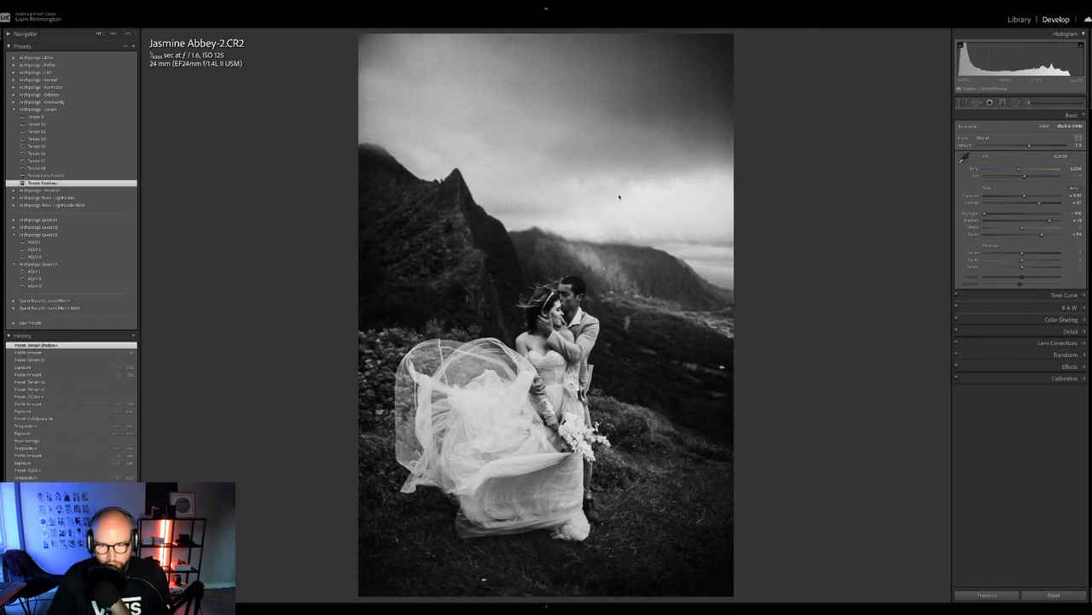
pyautogui.moveTo(1030, 146); pyautogui.dragTo(1010, 146)
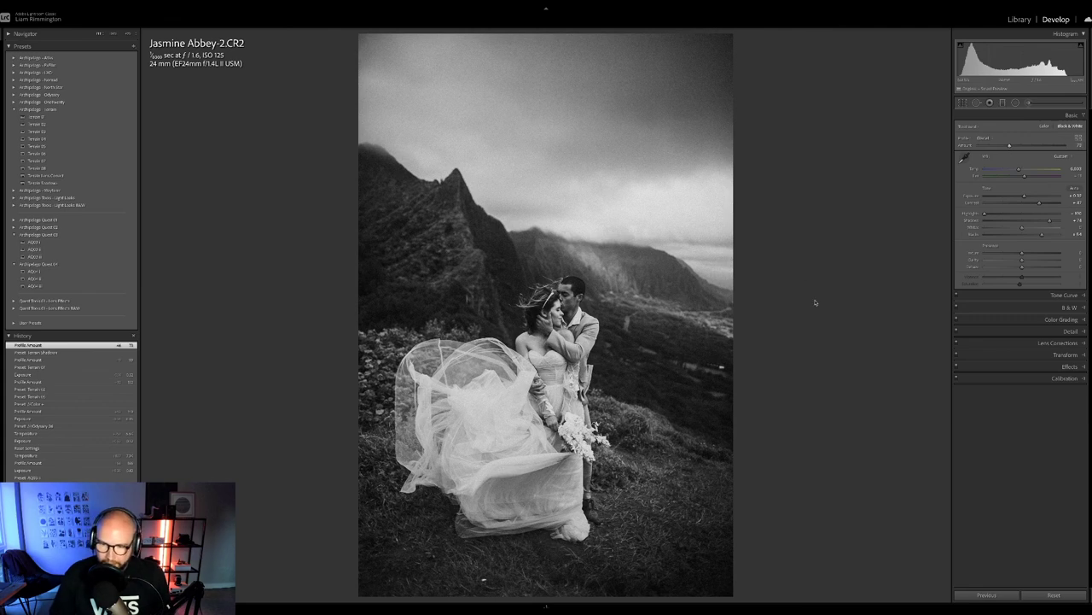